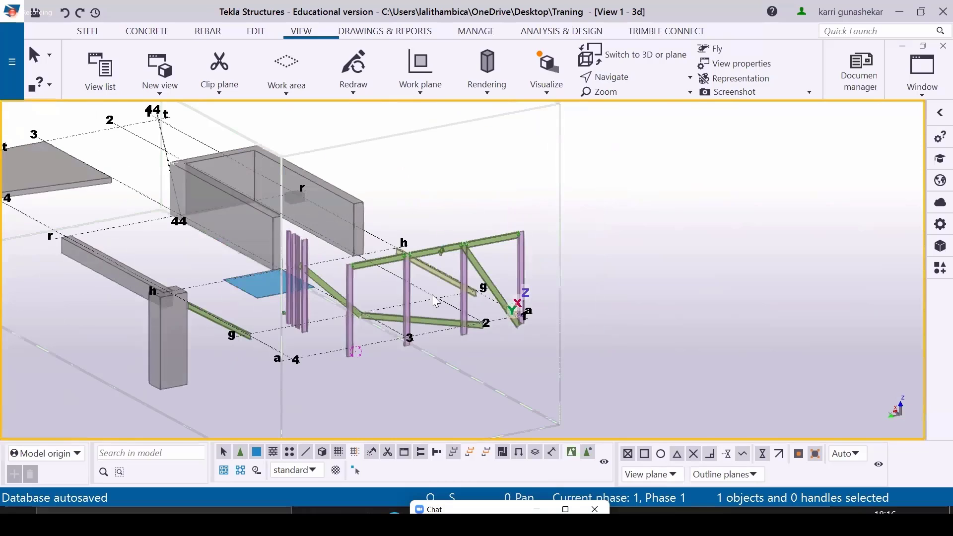
# Search the Applications & components catalog for "base plate"
pyautogui.scroll(5, 359, 351)
pyautogui.scroll(5, 350, 373)
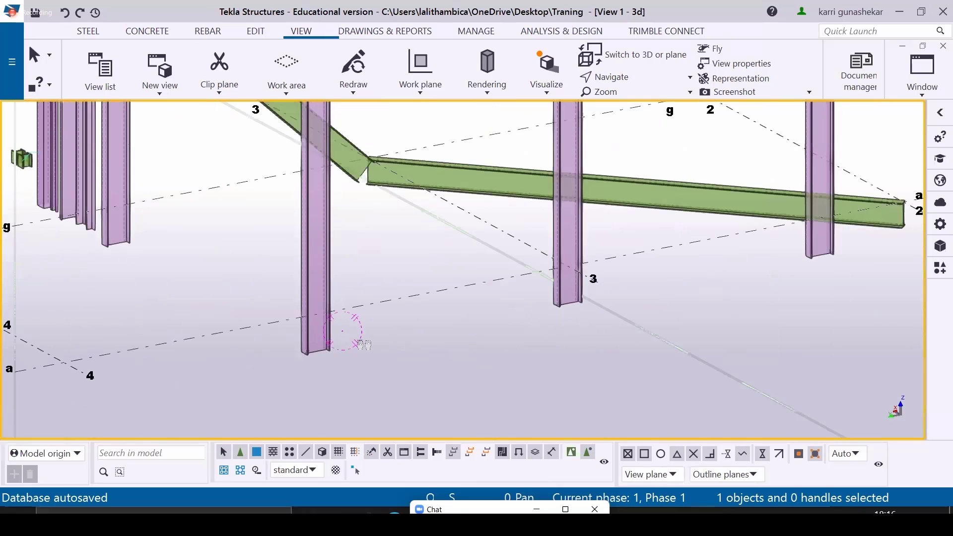
pyautogui.scroll(-2, 406, 259)
pyautogui.scroll(-2, 401, 254)
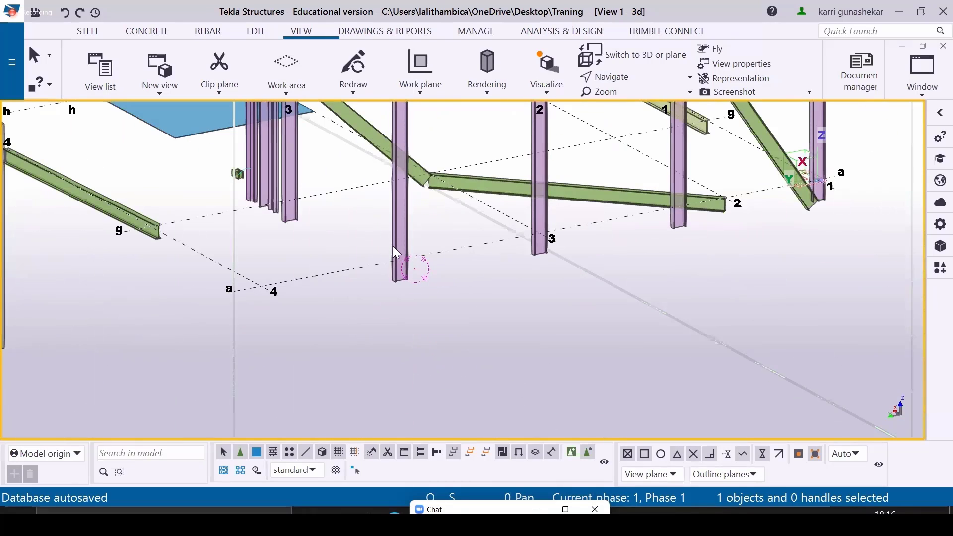
pyautogui.keyDown('ctrl'); pyautogui.moveTo(392, 246); pyautogui.dragTo(366, 266, button='middle'); pyautogui.keyUp('ctrl')
pyautogui.scroll(3, 545, 218)
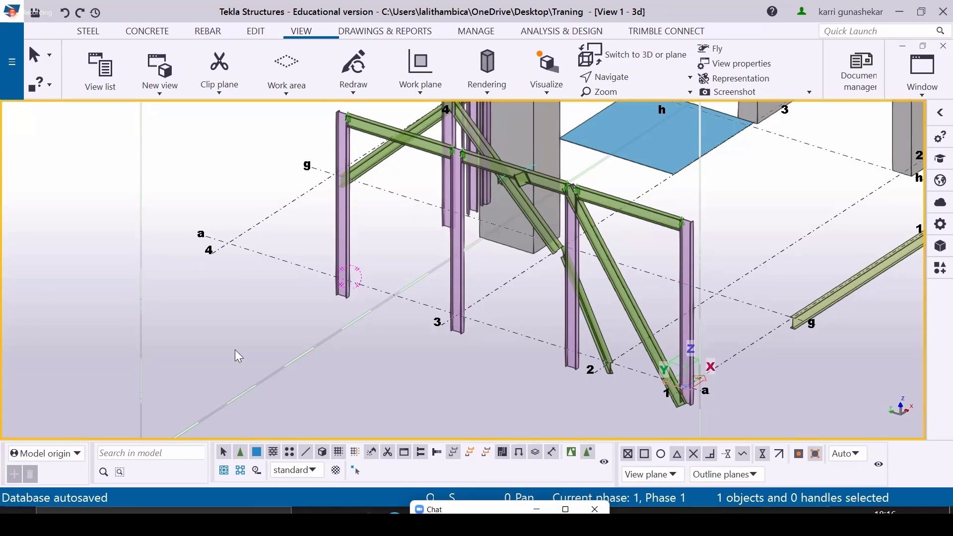
pyautogui.hotkey('ctrl', 'f')
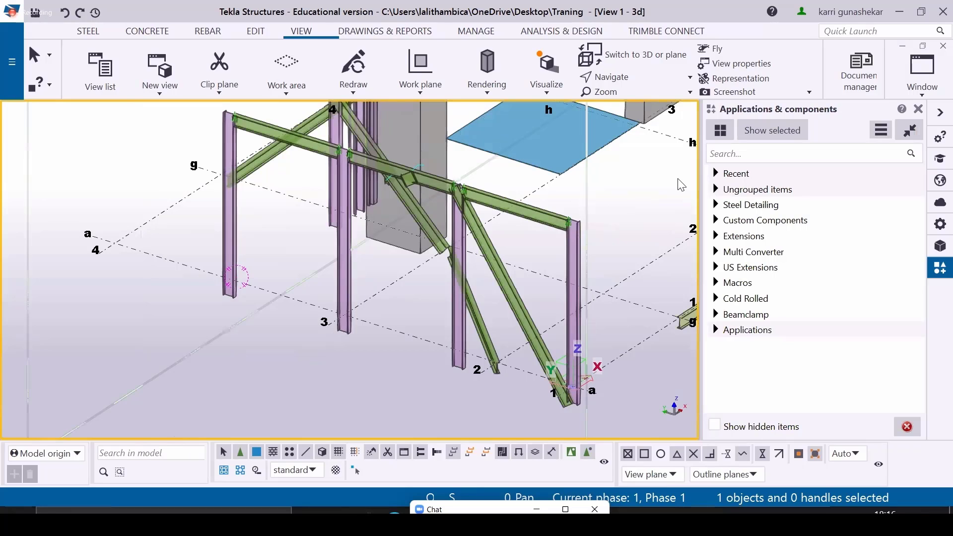
pyautogui.click(715, 153)
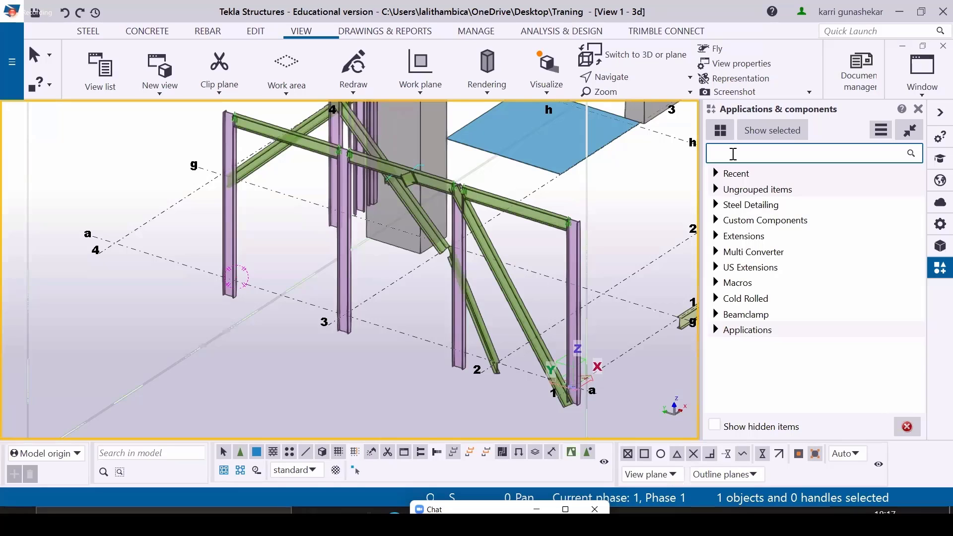
pyautogui.write('base')
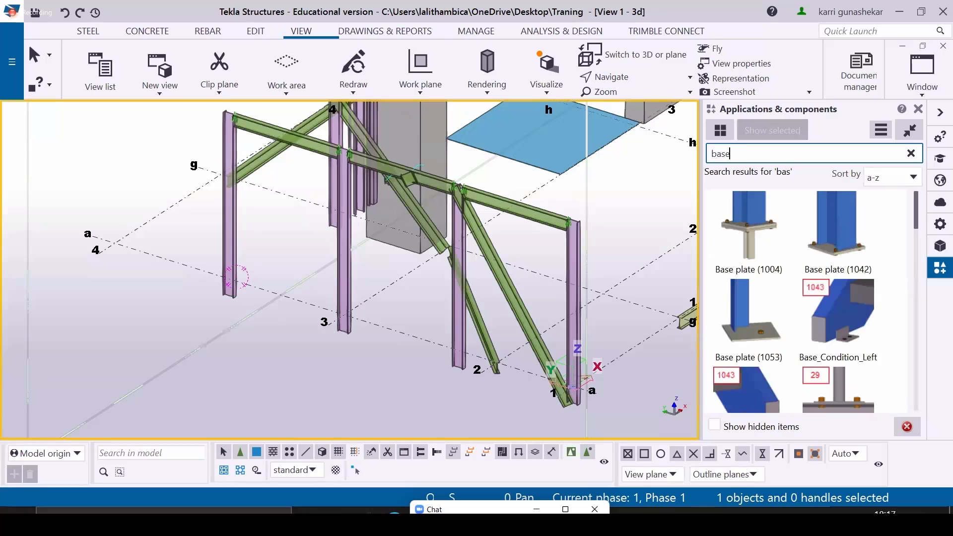
pyautogui.write(' plate')
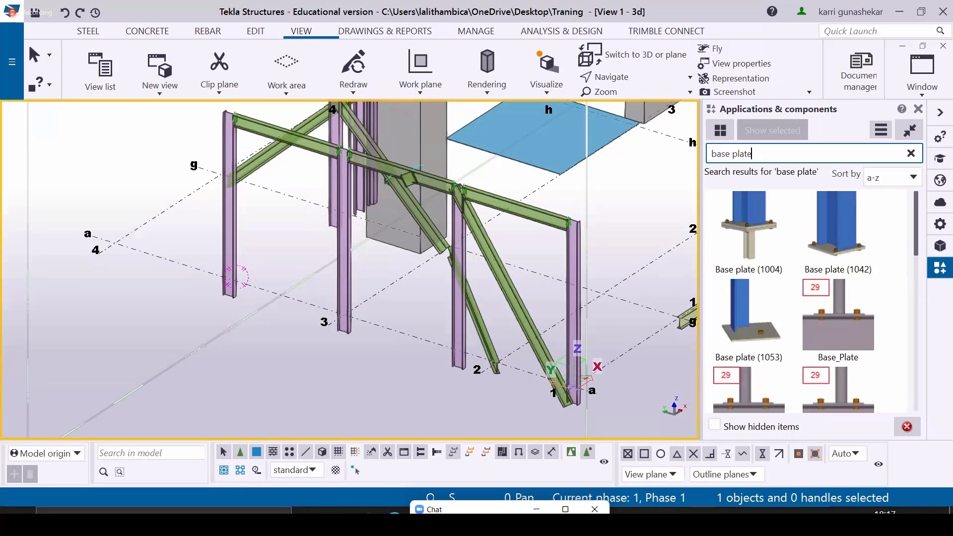
# Examine the Base plate (1004), Base_Plate and Base_Plate_v components, including the End plate (29) properties of Base_Plate_v
pyautogui.click(741, 271)
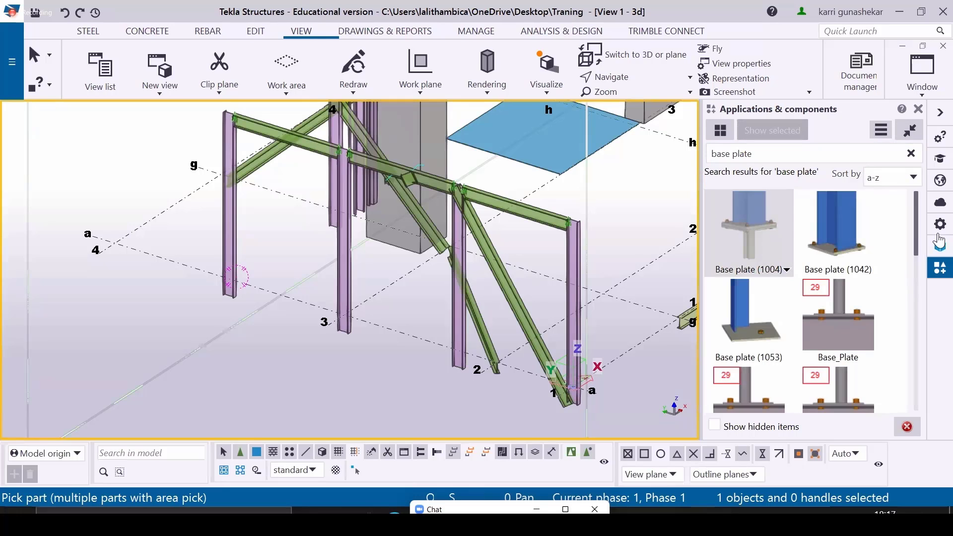
pyautogui.moveTo(916, 221)
pyautogui.mouseDown()
pyautogui.moveTo(925, 382)
pyautogui.moveTo(891, 222)
pyautogui.moveTo(916, 255)
pyautogui.moveTo(926, 378)
pyautogui.moveTo(903, 229)
pyautogui.mouseUp()
pyautogui.scroll(-1, 849, 254)
pyautogui.scroll(1, 857, 231)
pyautogui.click(843, 347)
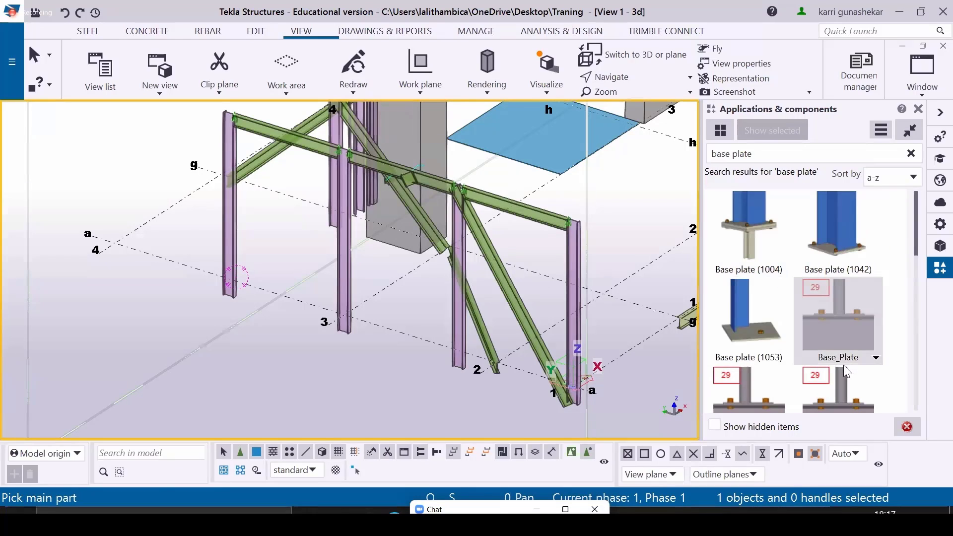
pyautogui.scroll(-1, 838, 318)
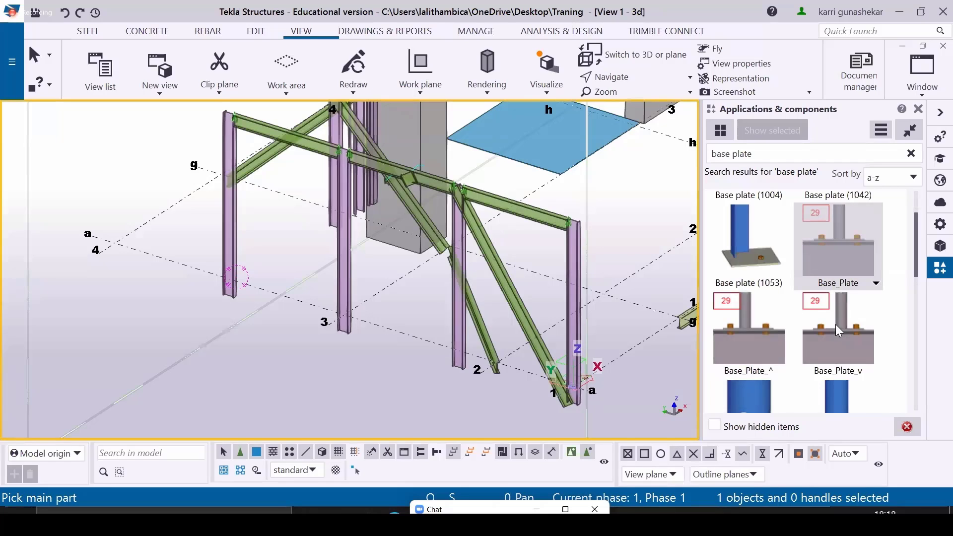
pyautogui.click(839, 302)
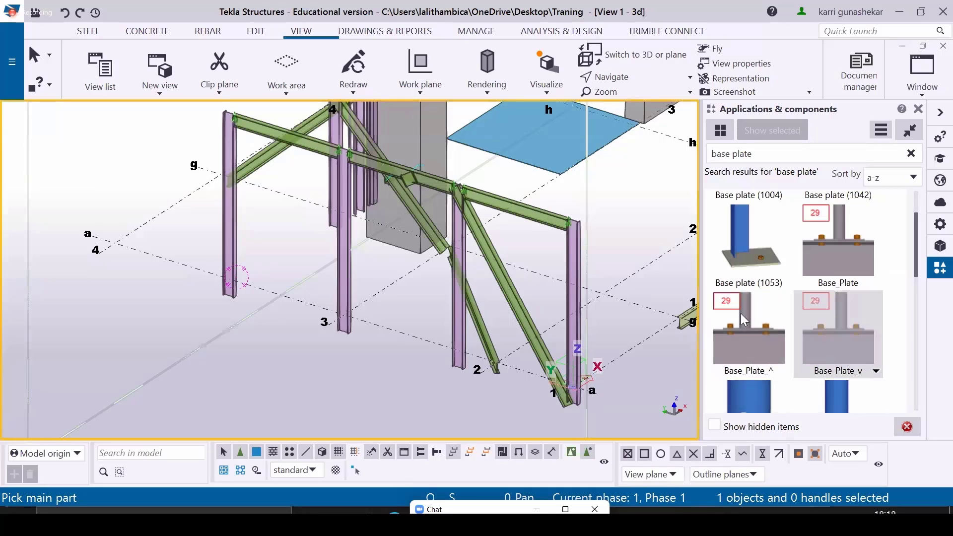
pyautogui.doubleClick(837, 246)
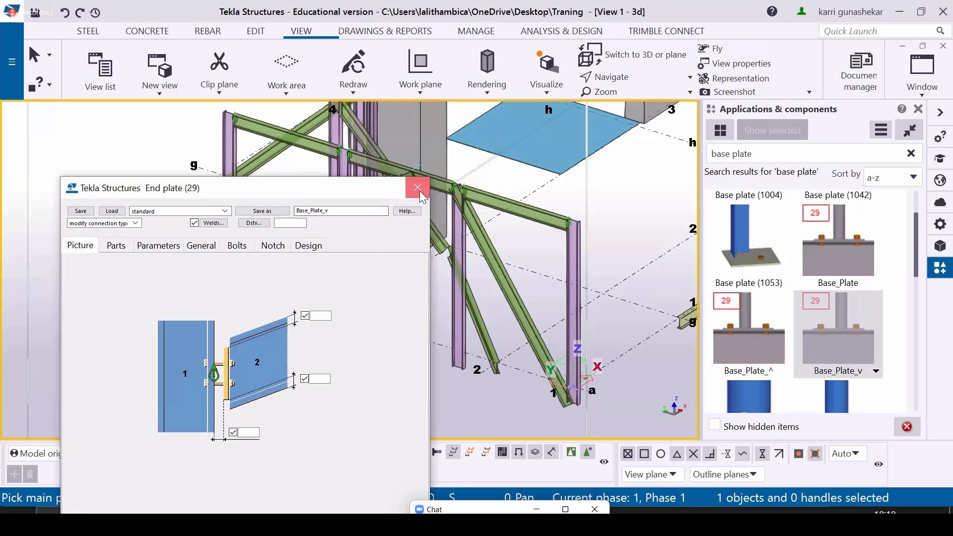
pyautogui.click(417, 188)
pyautogui.rightClick(648, 173)
pyautogui.click(672, 184)
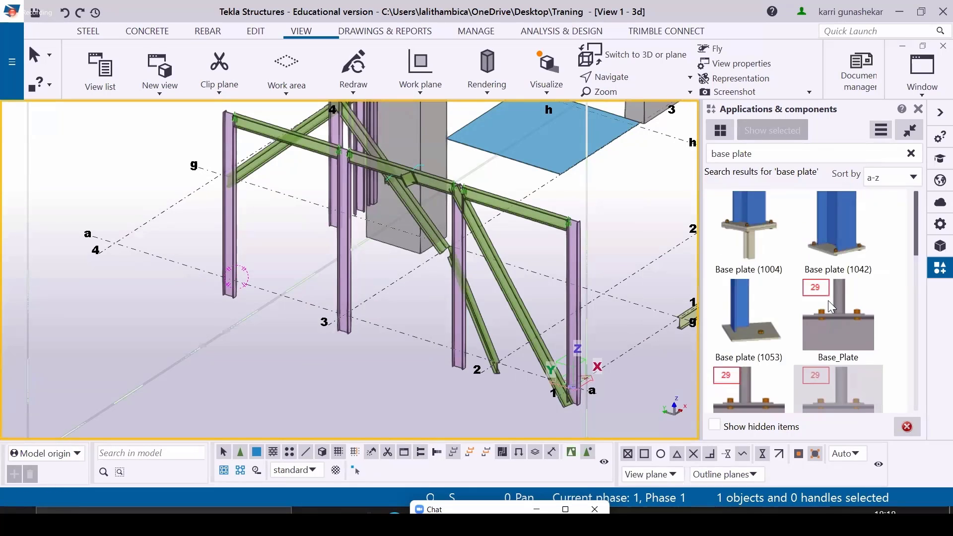
# Compare the Base plate (1004), (1042) and (1053) components with Box column base plate (1066)
pyautogui.scroll(-8, 841, 329)
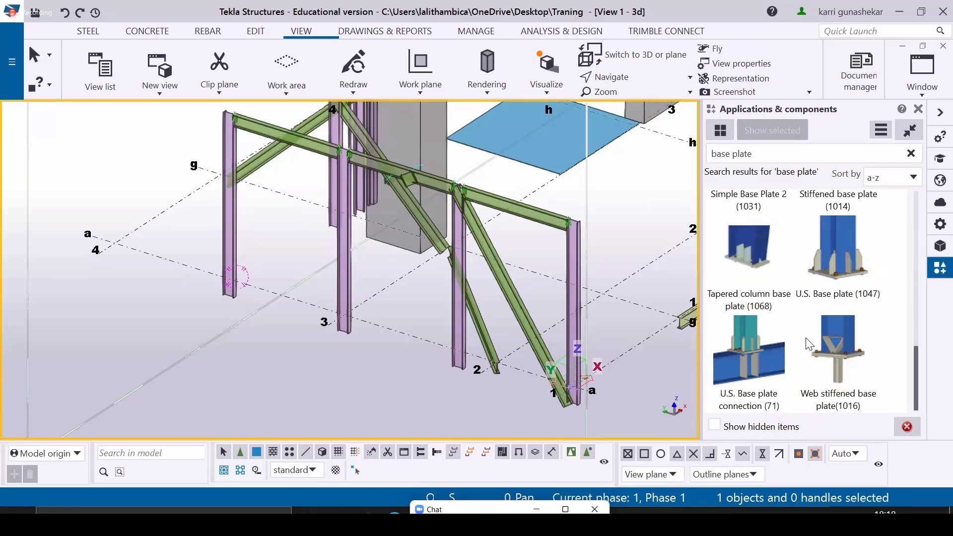
pyautogui.scroll(8, 809, 343)
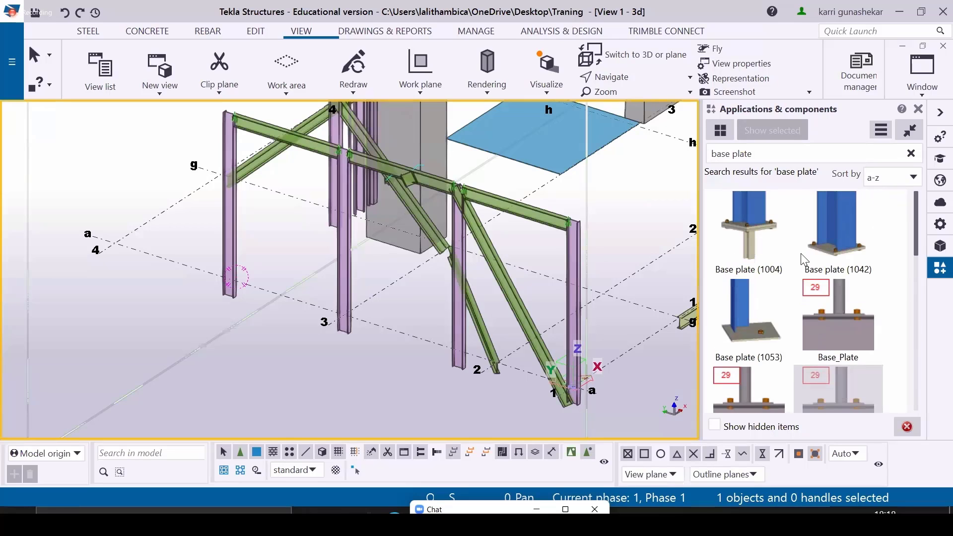
pyautogui.click(822, 220)
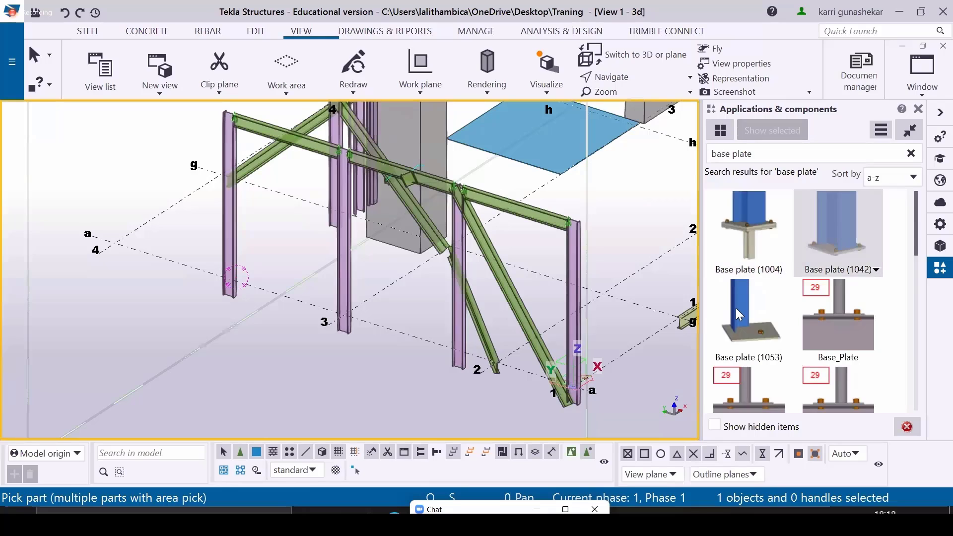
pyautogui.click(766, 218)
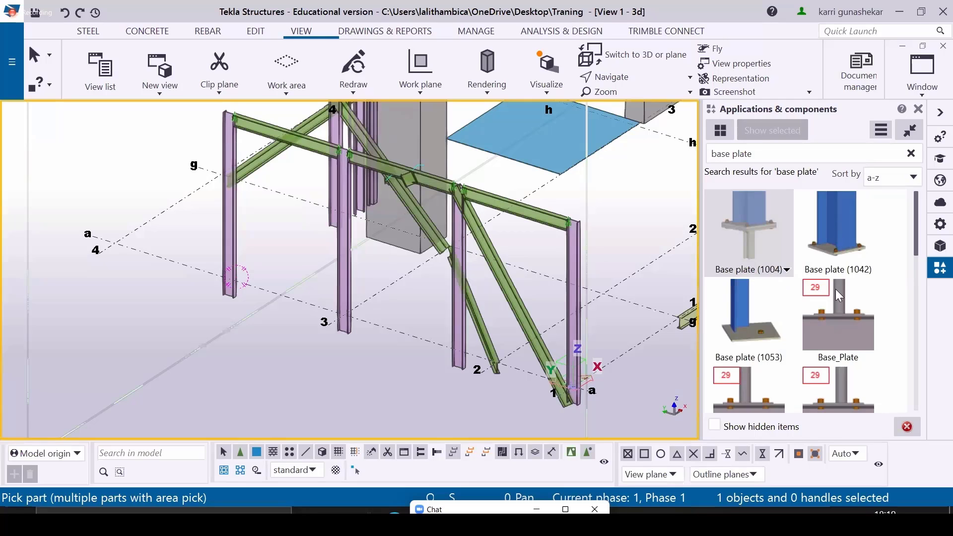
pyautogui.click(843, 271)
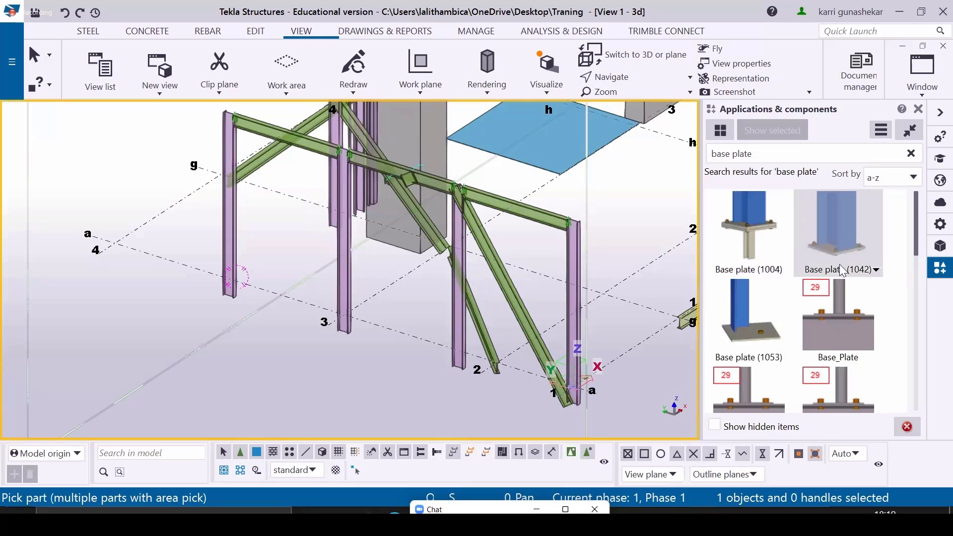
pyautogui.click(752, 330)
pyautogui.scroll(-3, 757, 326)
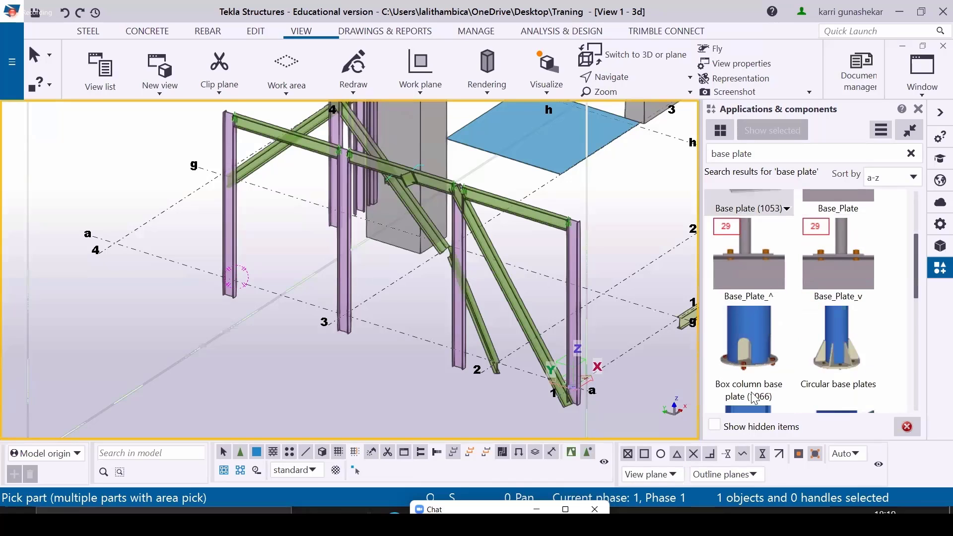
pyautogui.scroll(-1, 806, 350)
pyautogui.scroll(-2, 814, 328)
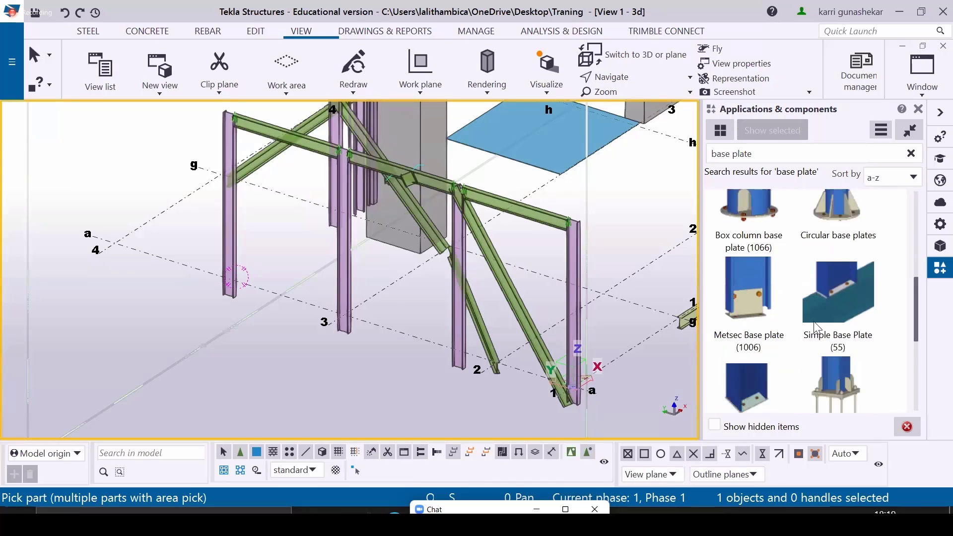
pyautogui.scroll(2, 762, 237)
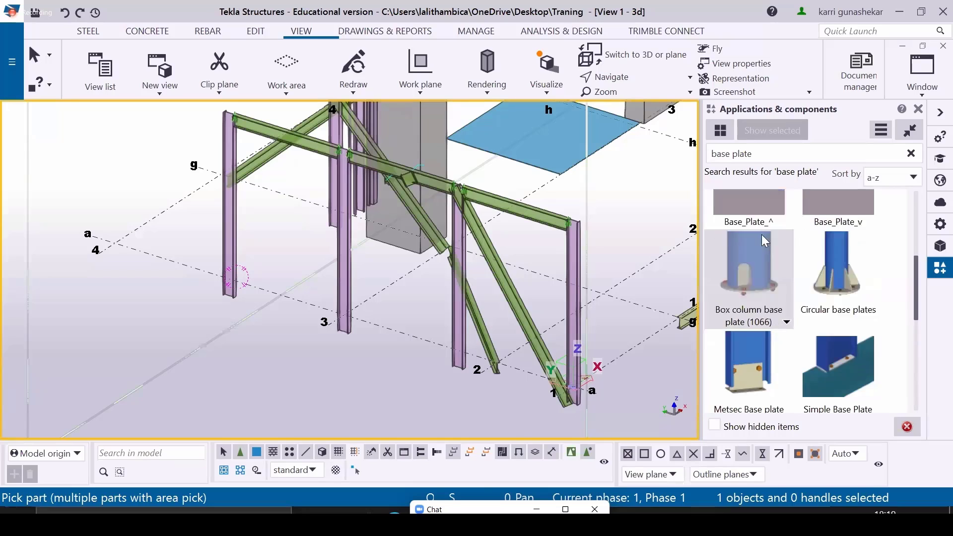
pyautogui.scroll(2, 767, 281)
pyautogui.scroll(-2, 766, 281)
# Review the remaining base plate components, from Metsec Base plate (1006) and Simple Base Plate (55) to Web stiffened base plate (1016)
pyautogui.scroll(-4, 771, 290)
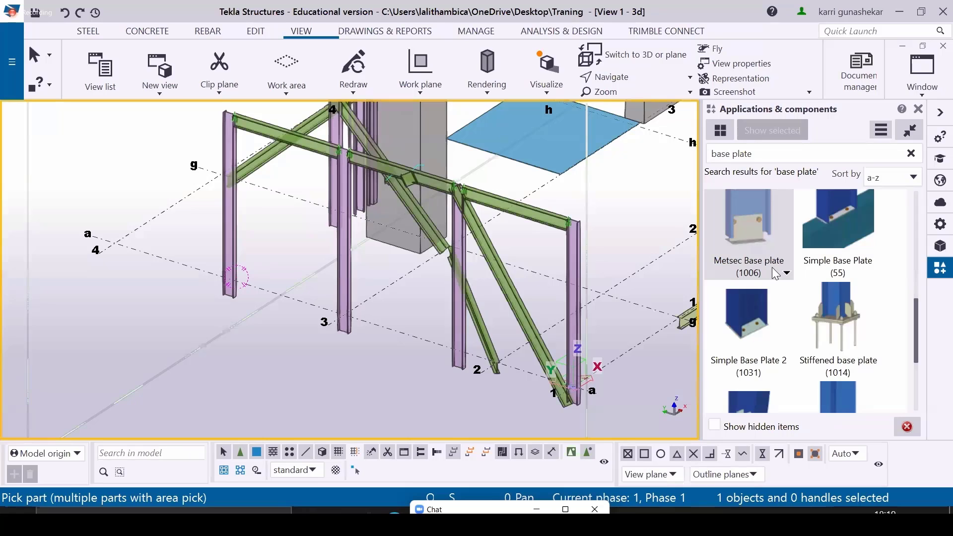
pyautogui.click(848, 244)
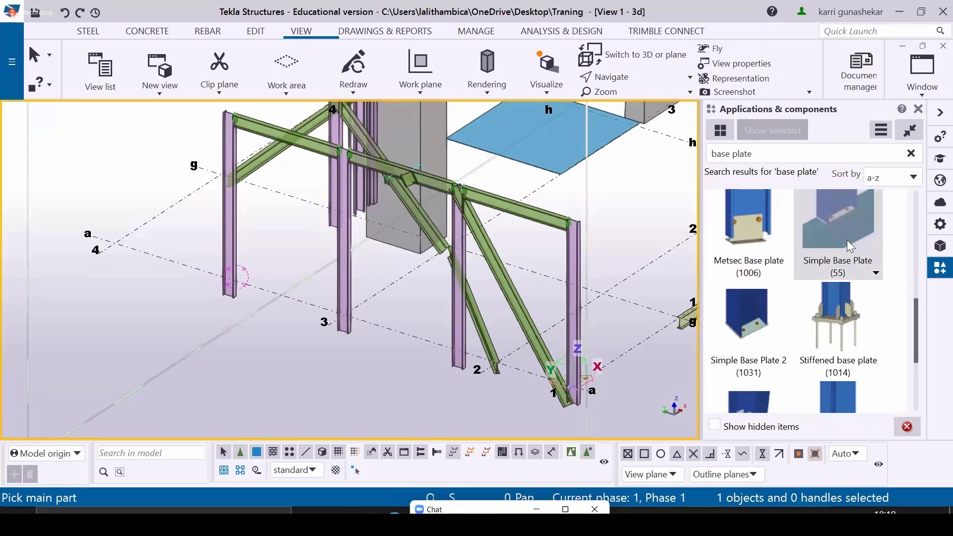
pyautogui.click(749, 338)
pyautogui.scroll(-3, 750, 340)
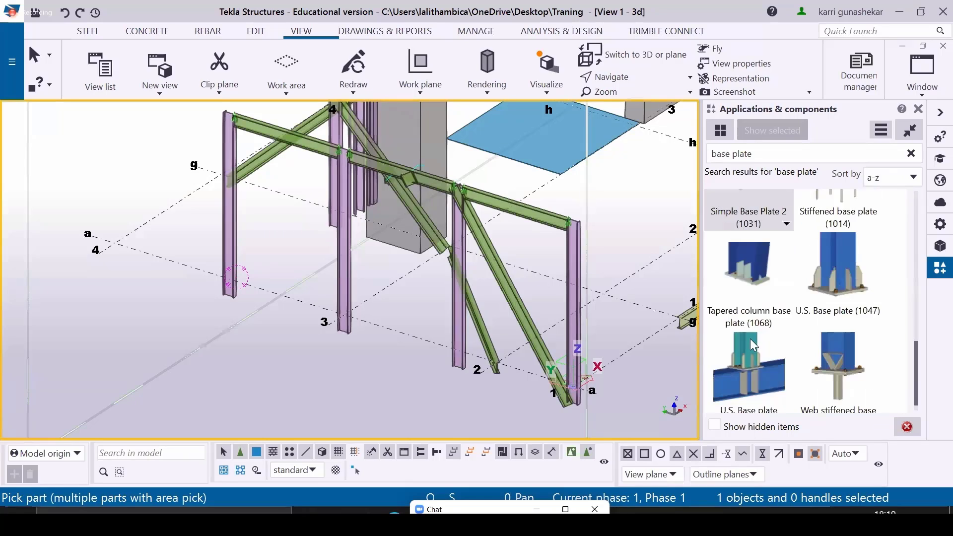
pyautogui.scroll(2, 749, 338)
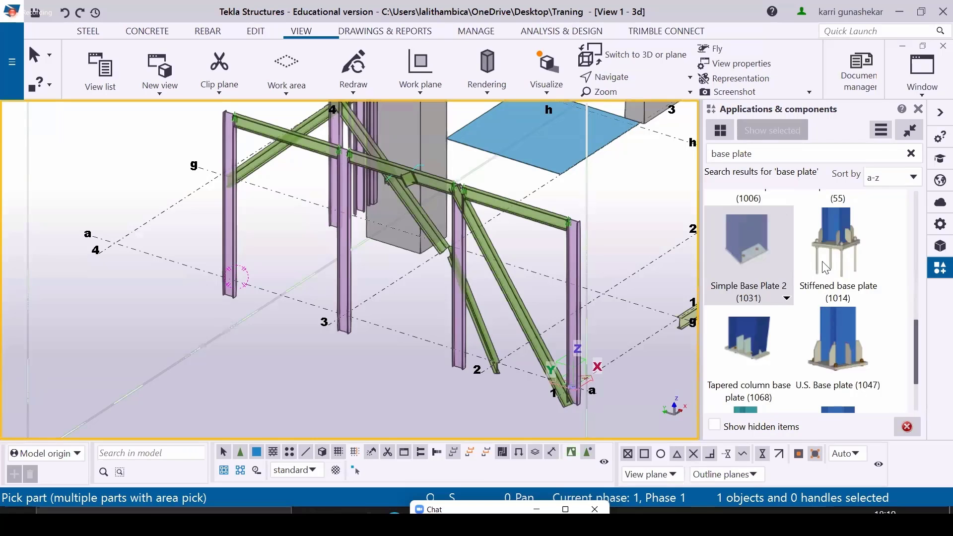
pyautogui.scroll(-2, 822, 261)
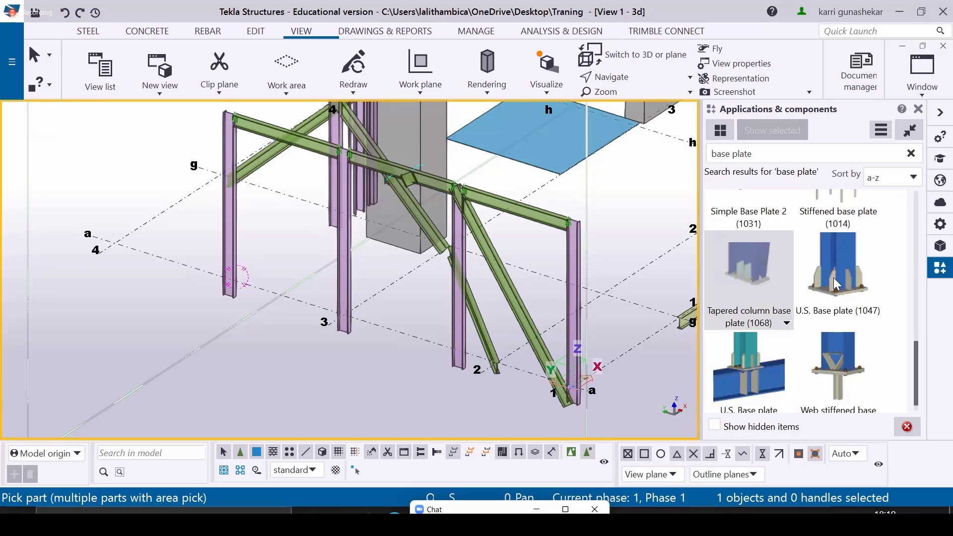
pyautogui.scroll(-1, 834, 279)
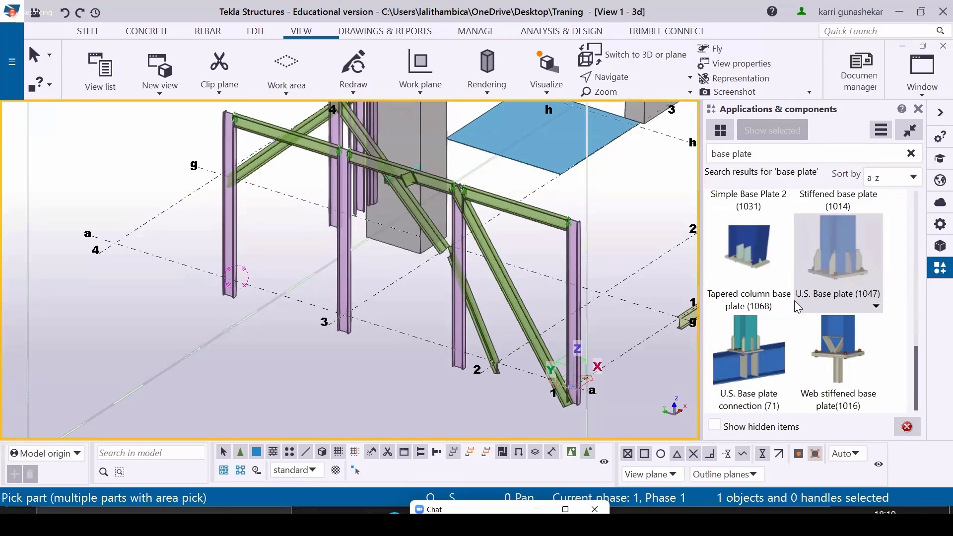
pyautogui.click(753, 361)
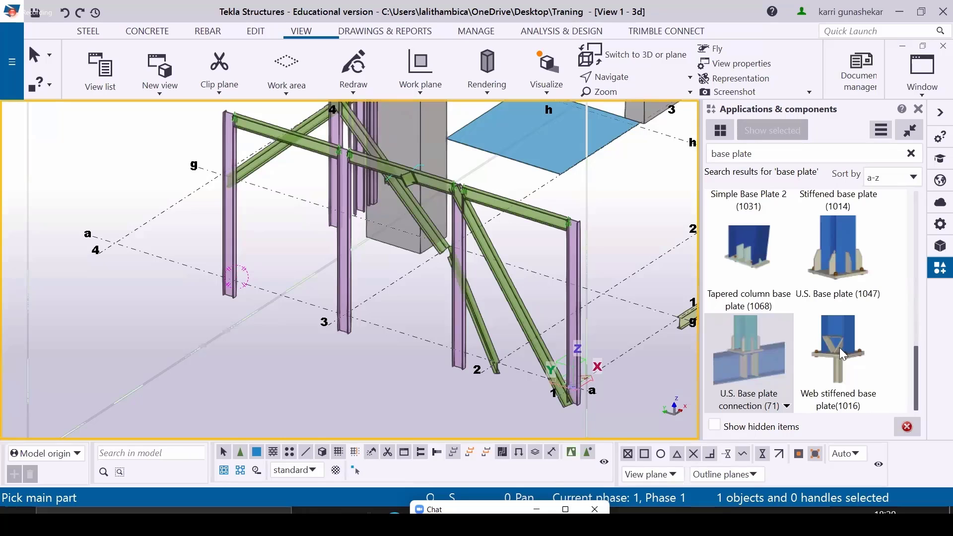
pyautogui.click(843, 375)
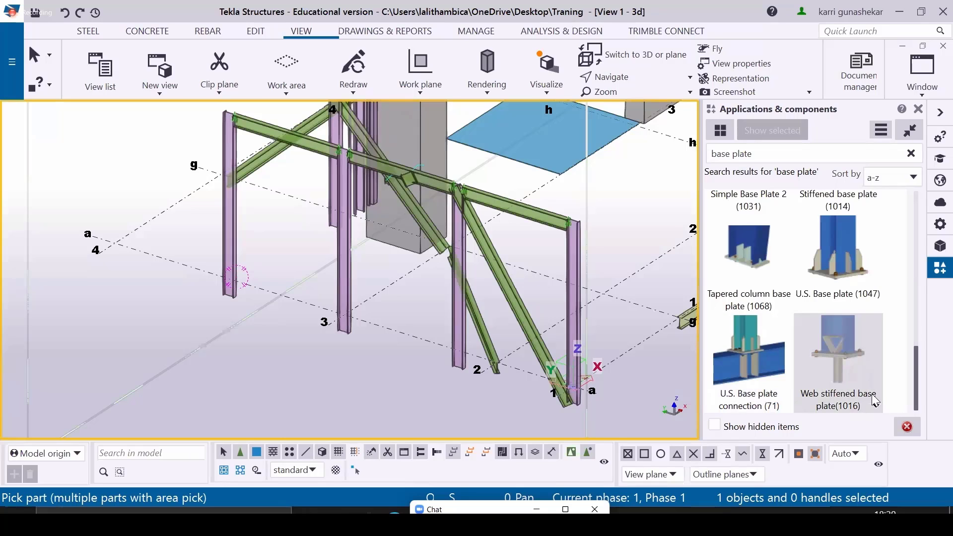
pyautogui.rightClick(391, 289)
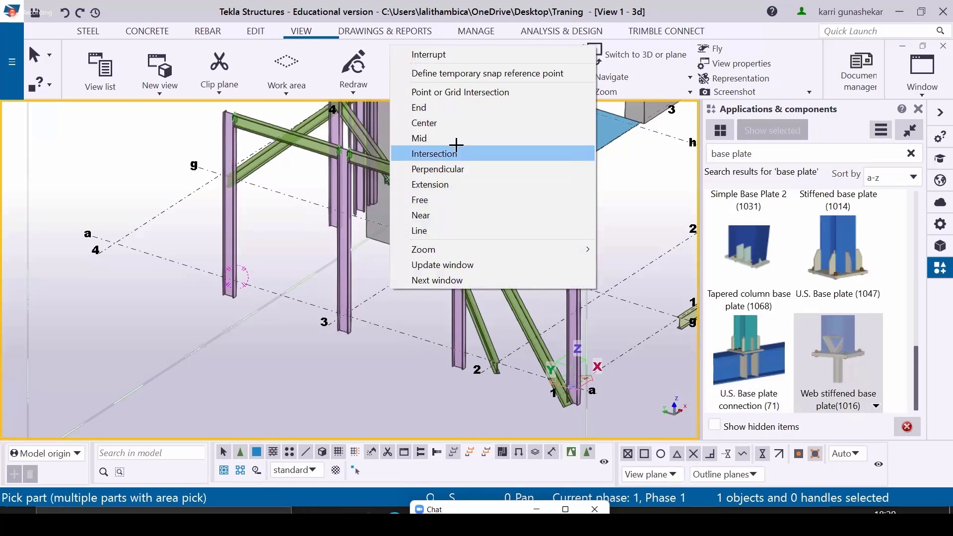
pyautogui.click(455, 54)
# Choose the U.S. Base plate (1047) component and open its properties
pyautogui.scroll(3, 844, 283)
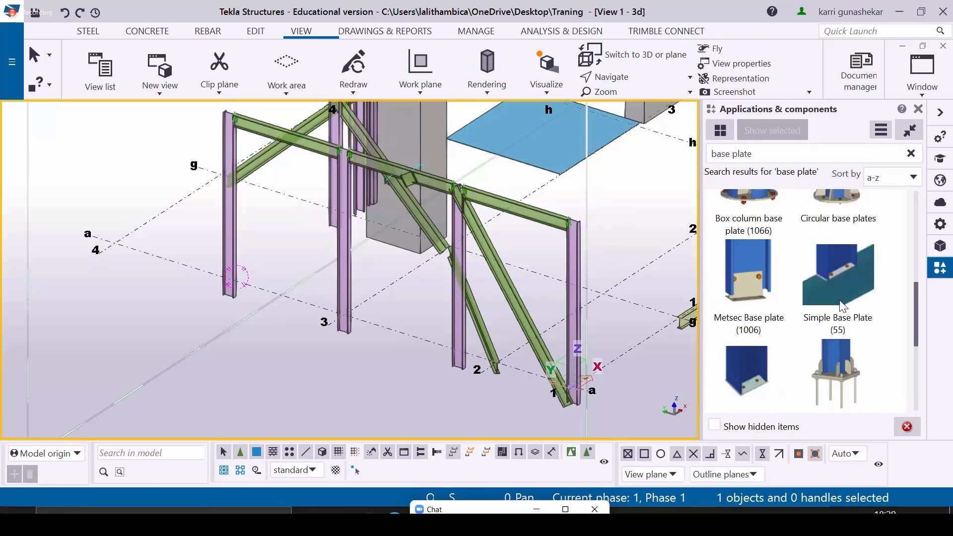
pyautogui.scroll(3, 842, 305)
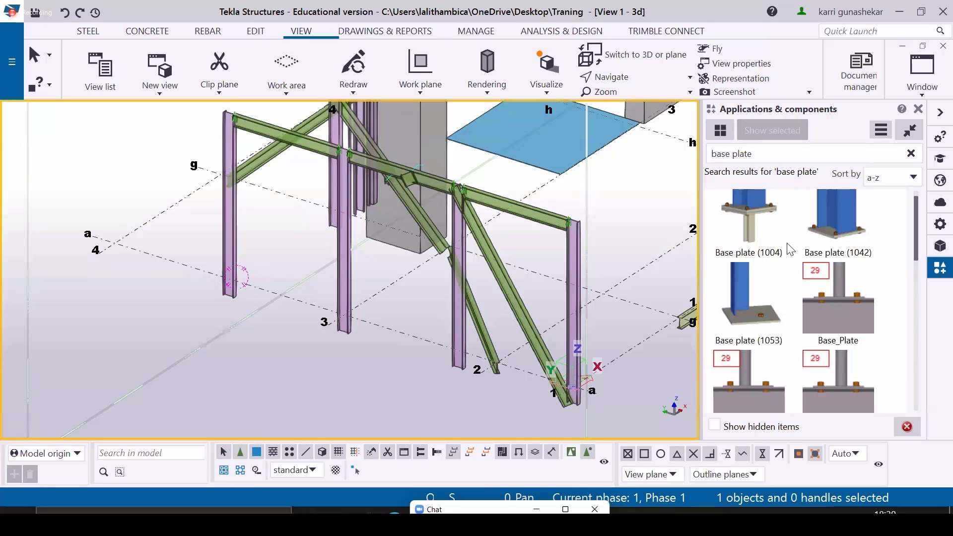
pyautogui.click(844, 230)
pyautogui.scroll(-6, 841, 223)
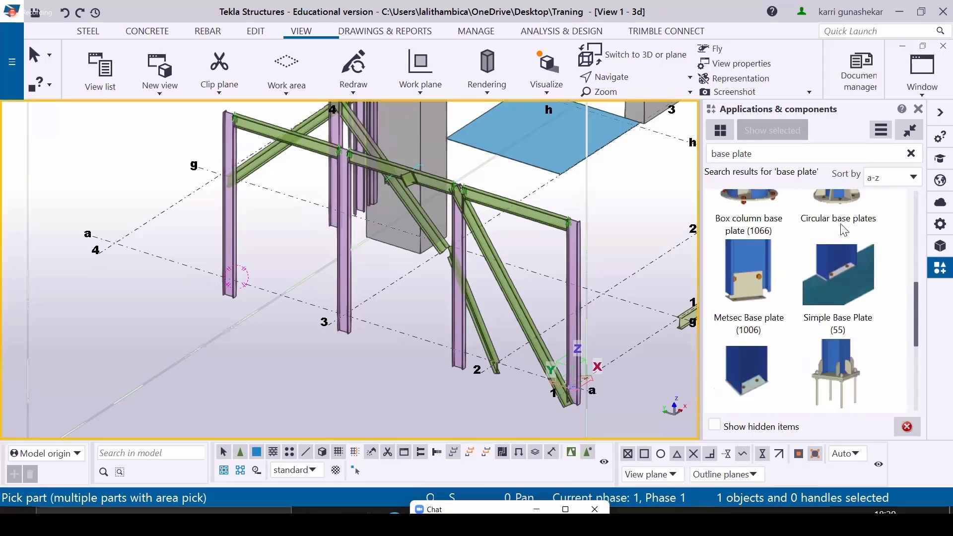
pyautogui.click(865, 268)
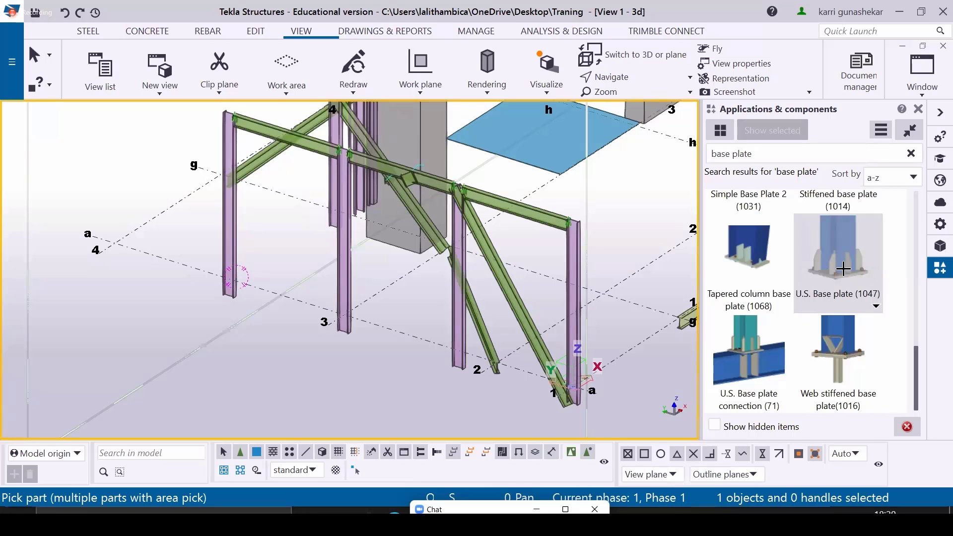
pyautogui.doubleClick(843, 269)
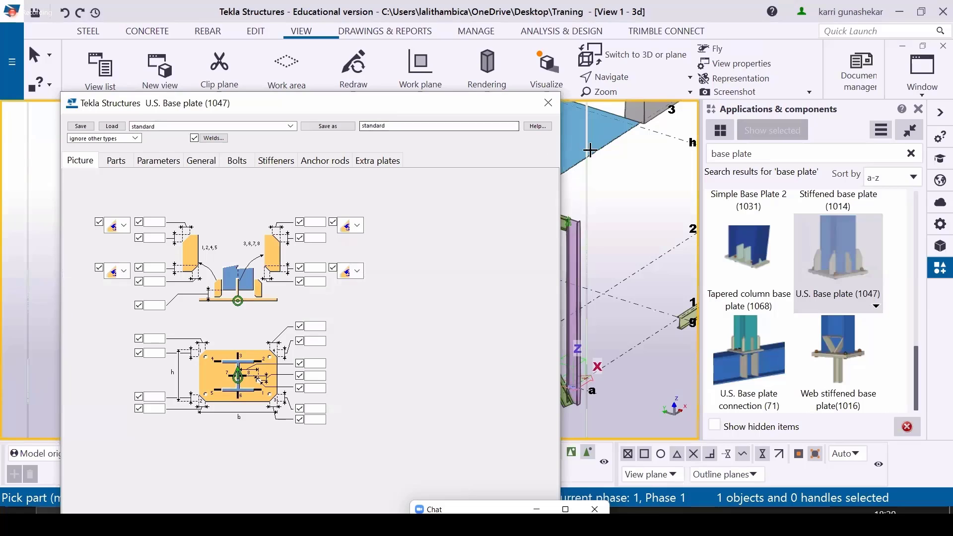
# Interrupt the U.S. Base plate (1047) command and place its properties dialog clear of the steel columns
pyautogui.rightClick(634, 187)
pyautogui.click(650, 194)
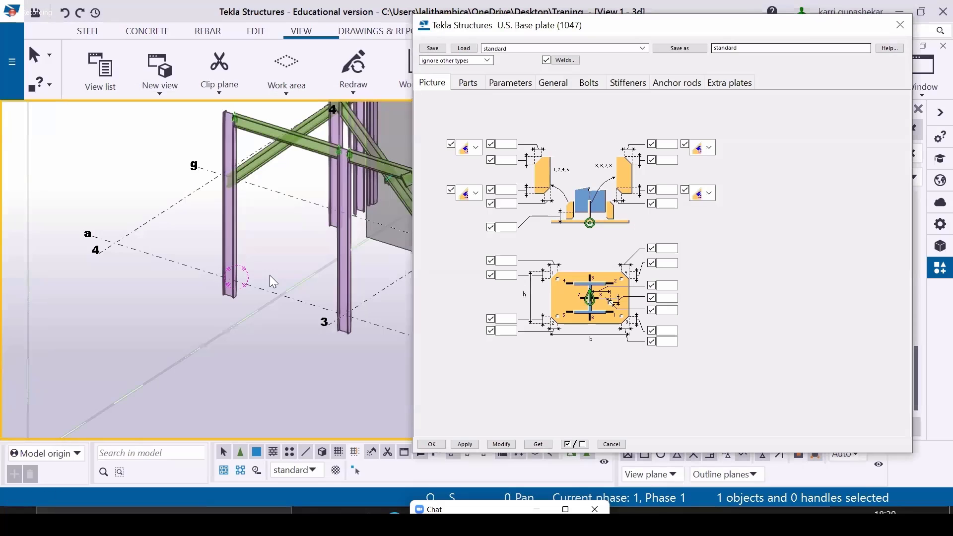
pyautogui.keyDown('ctrl'); pyautogui.moveTo(270, 277); pyautogui.dragTo(214, 271, button='middle'); pyautogui.keyUp('ctrl')
pyautogui.click(624, 29)
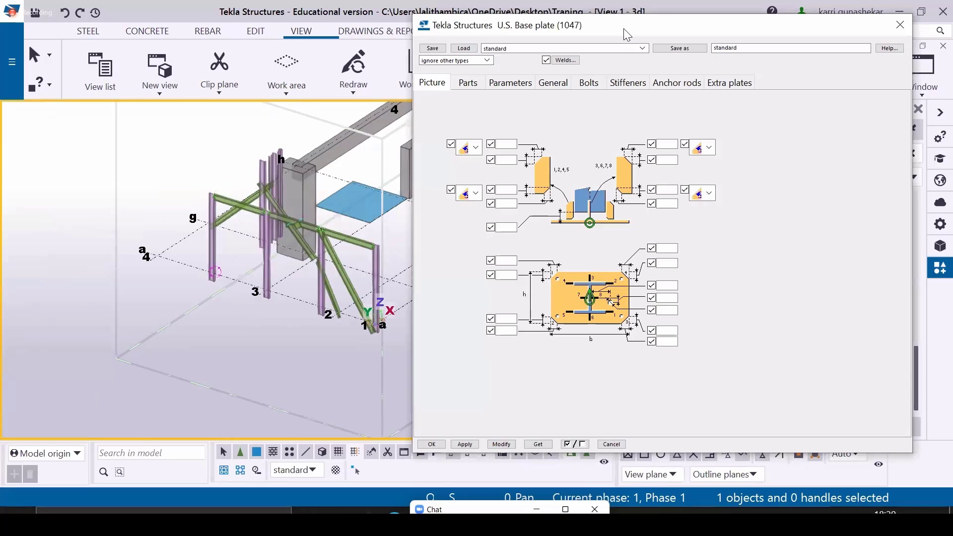
pyautogui.moveTo(623, 28); pyautogui.dragTo(608, 27)
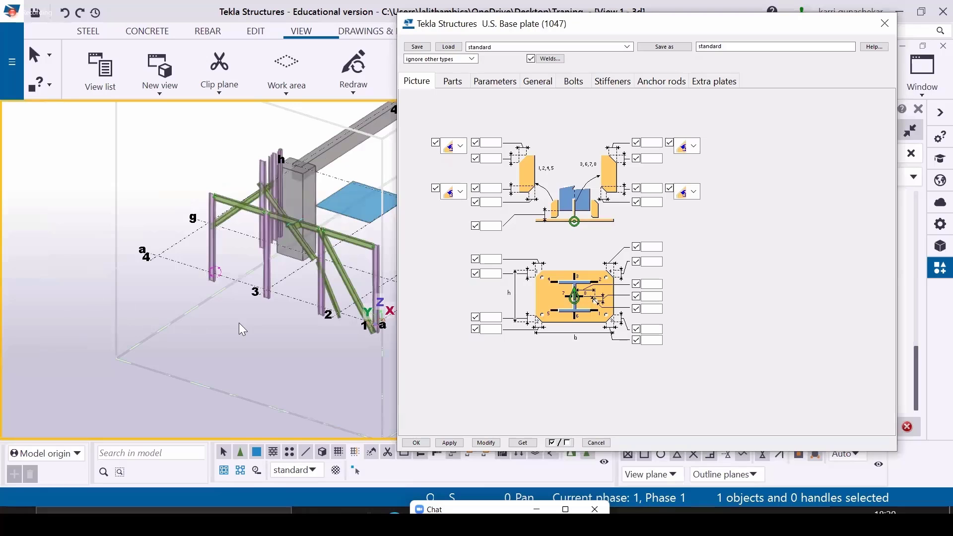
# Copy the concrete footing near grid r to the base of the steel column on grid a nearest grid 4
pyautogui.scroll(5, 237, 277)
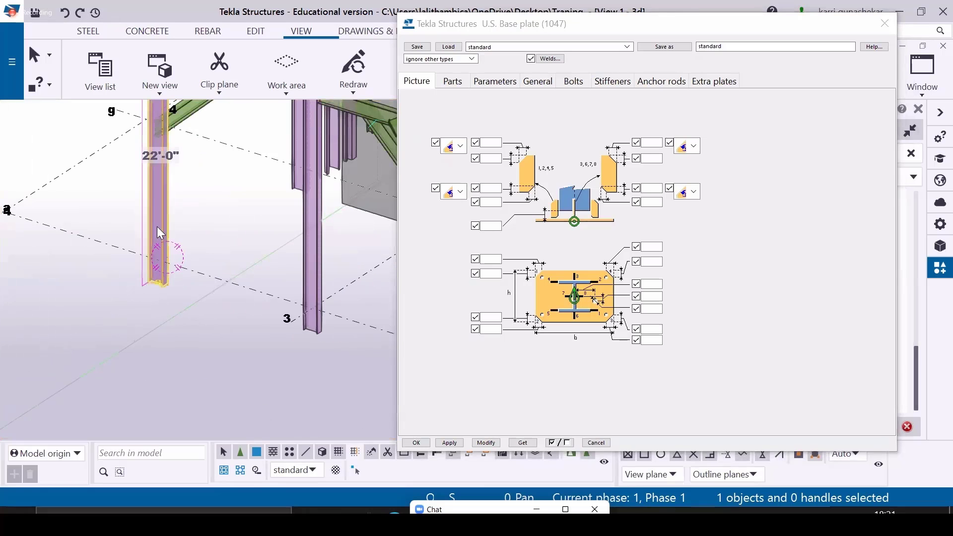
pyautogui.scroll(-4, 154, 282)
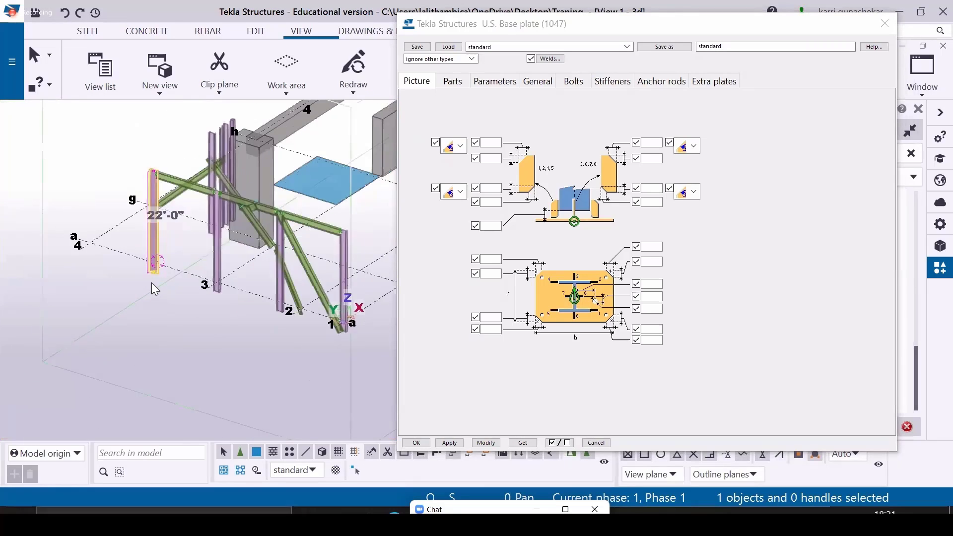
pyautogui.scroll(-3, 153, 276)
pyautogui.scroll(6, 384, 212)
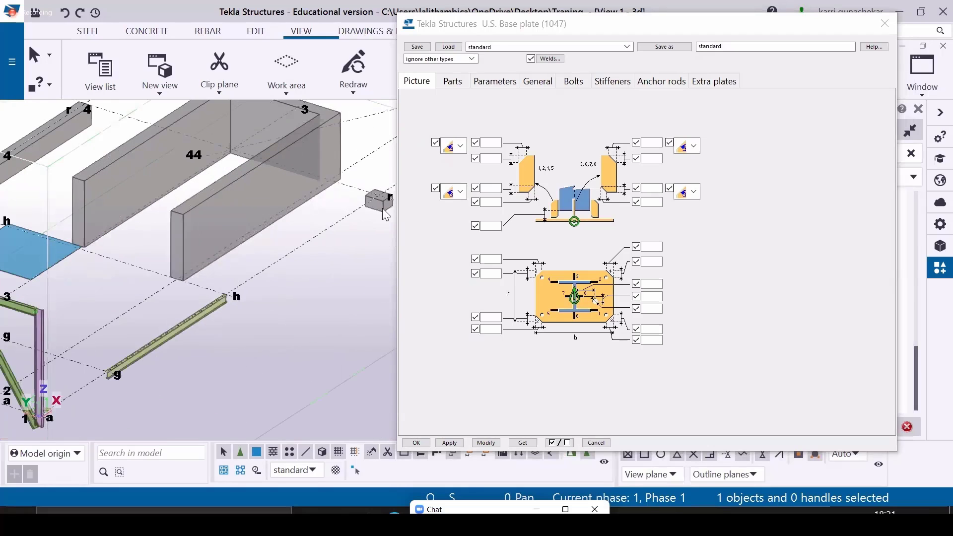
pyautogui.scroll(5, 385, 201)
pyautogui.hotkey('ctrl', 'c')
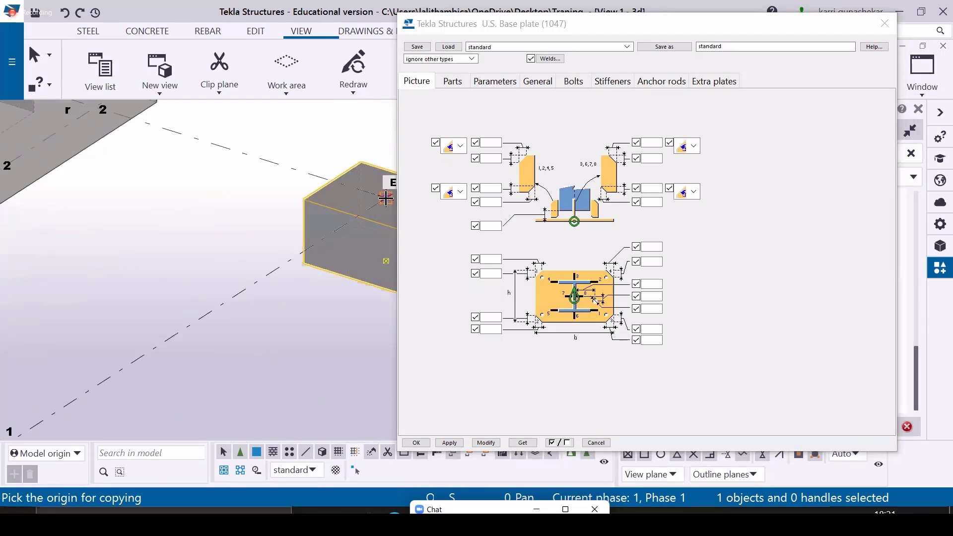
pyautogui.click(386, 198)
pyautogui.scroll(-6, 386, 198)
pyautogui.scroll(2, 129, 325)
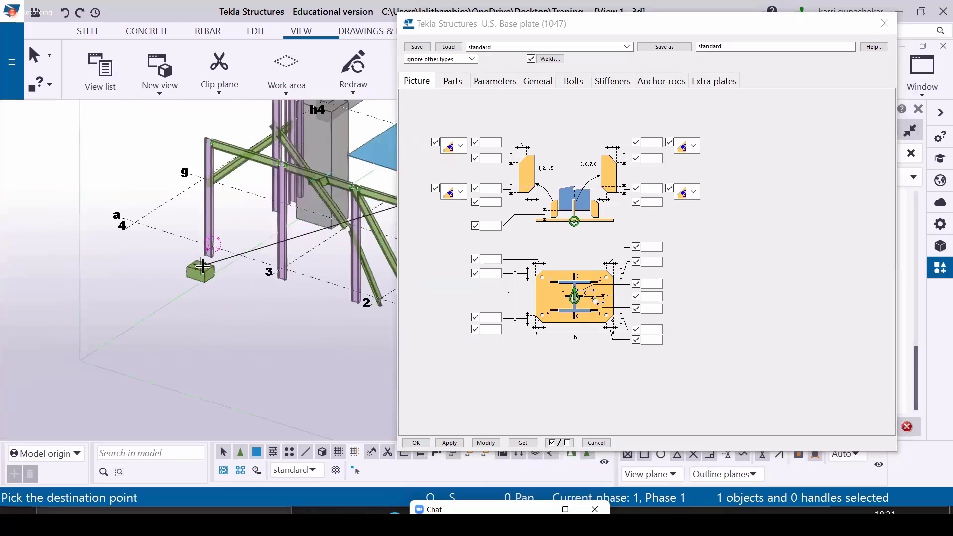
pyautogui.scroll(5, 202, 266)
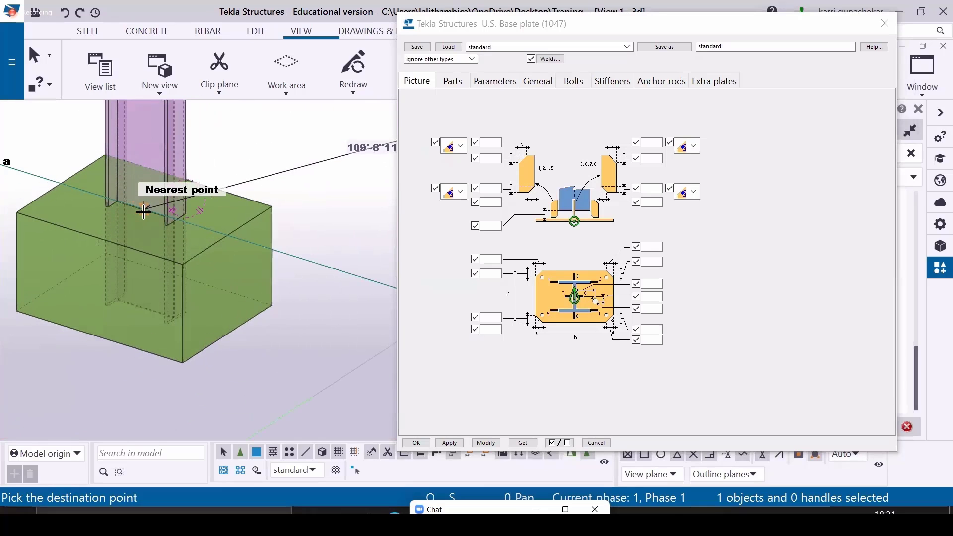
pyautogui.click(144, 212)
pyautogui.rightClick(283, 169)
pyautogui.click(288, 179)
# Check the copied footing in plan and make the ELEVATION ON GRID a view visible
pyautogui.scroll(-5, 277, 200)
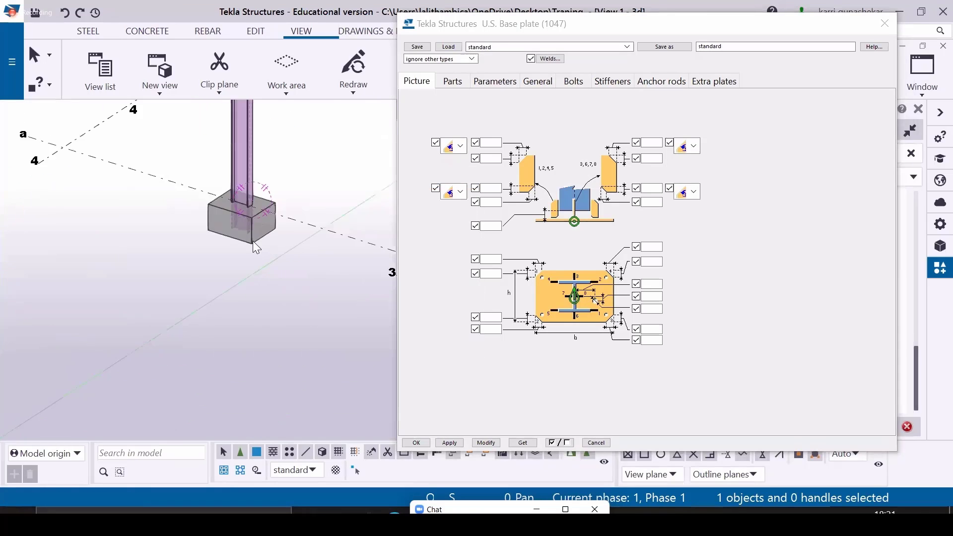
pyautogui.scroll(-2, 248, 208)
pyautogui.scroll(-5, 116, 261)
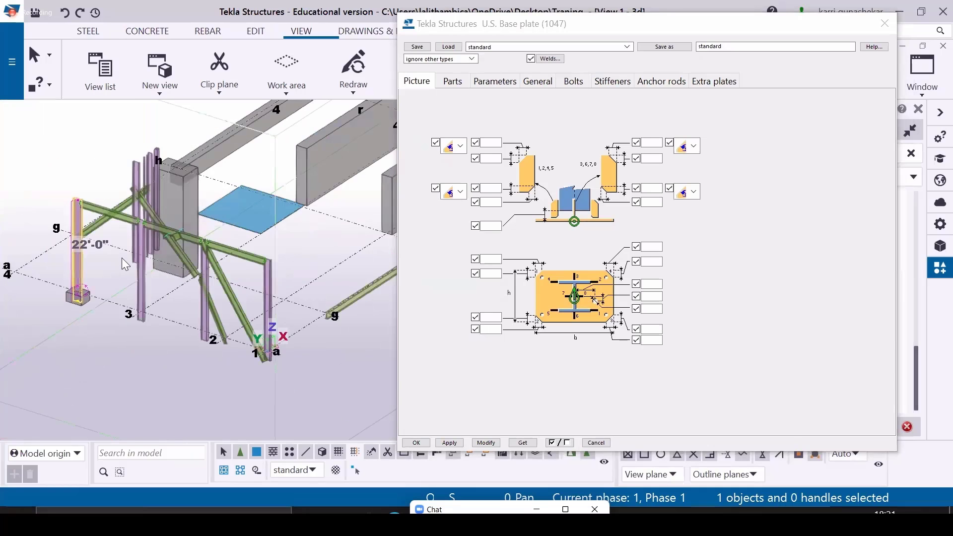
pyautogui.hotkey('ctrl', 'p')
pyautogui.moveTo(49, 187); pyautogui.dragTo(235, 191, button='middle')
pyautogui.scroll(5, 114, 189)
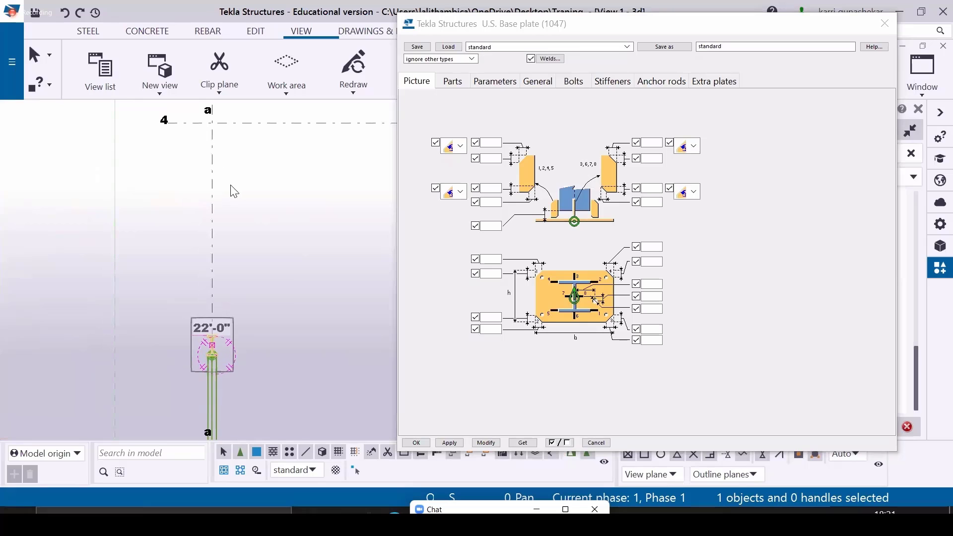
pyautogui.click(260, 166)
pyautogui.hotkey('ctrl', 'i')
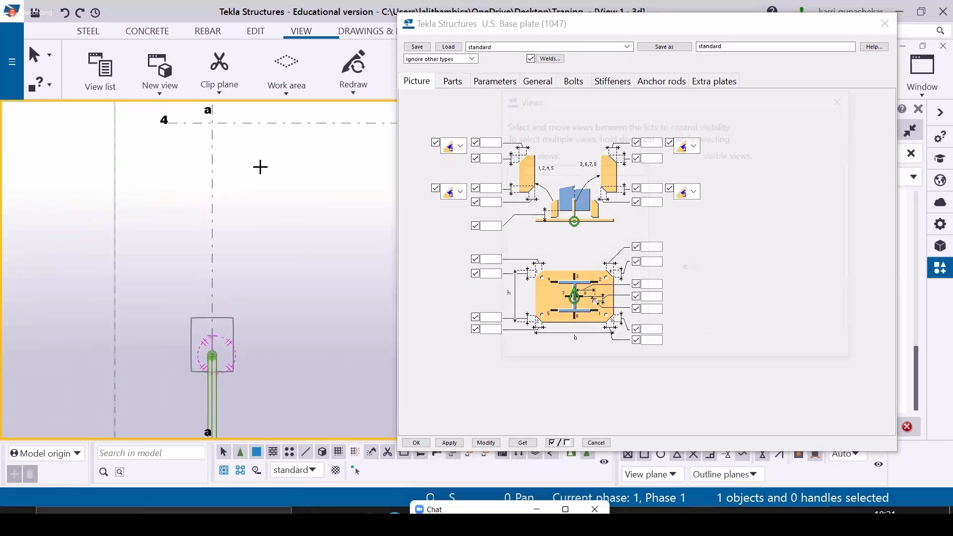
pyautogui.moveTo(586, 99); pyautogui.dragTo(564, 99)
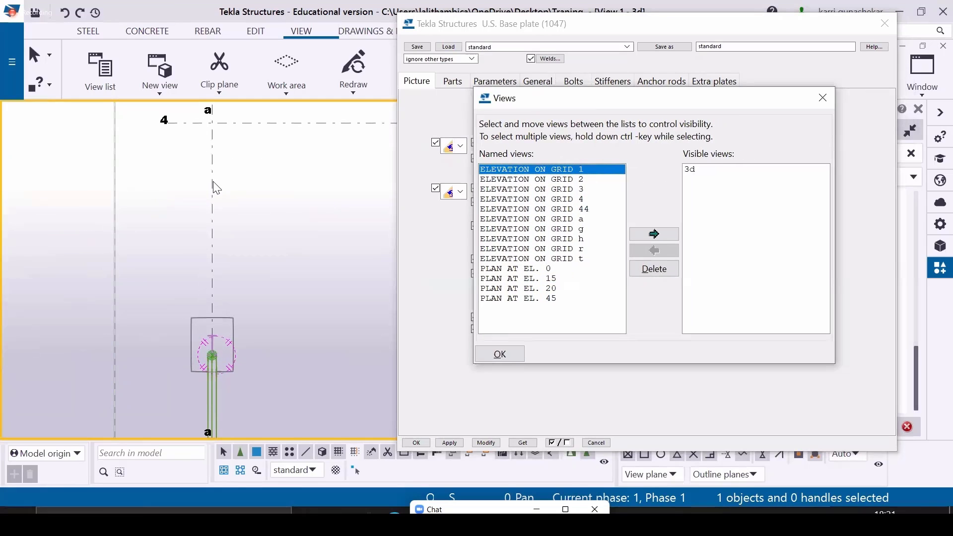
pyautogui.moveTo(217, 188); pyautogui.dragTo(217, 233, button='middle')
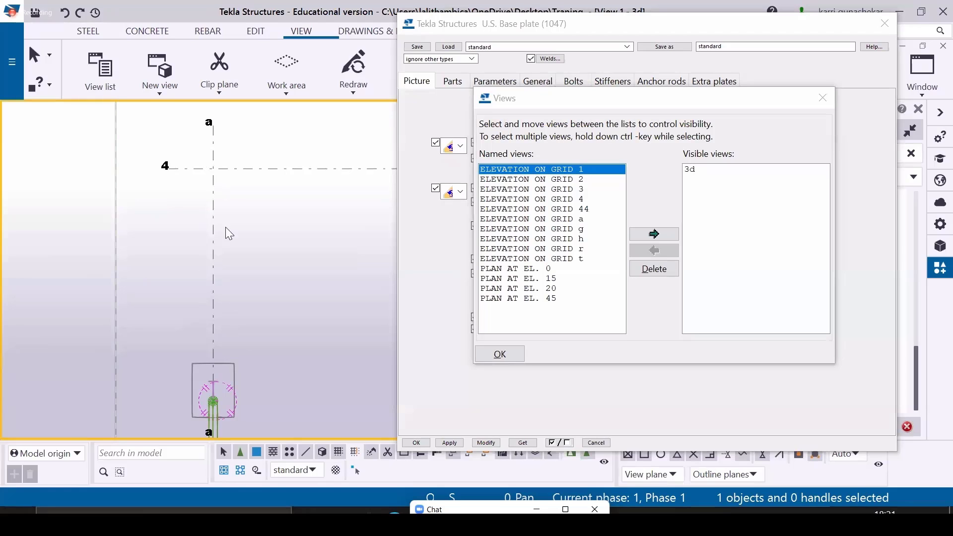
pyautogui.click(588, 220)
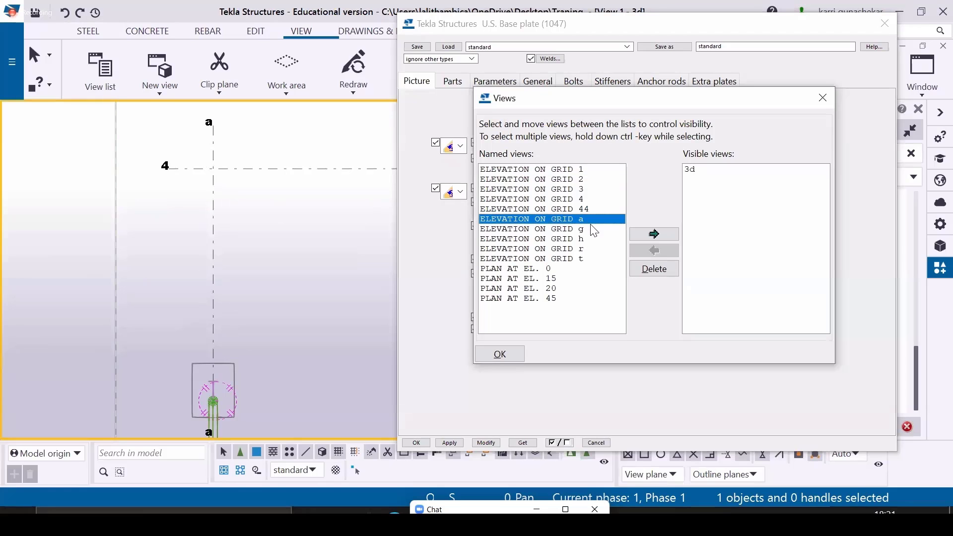
pyautogui.click(667, 234)
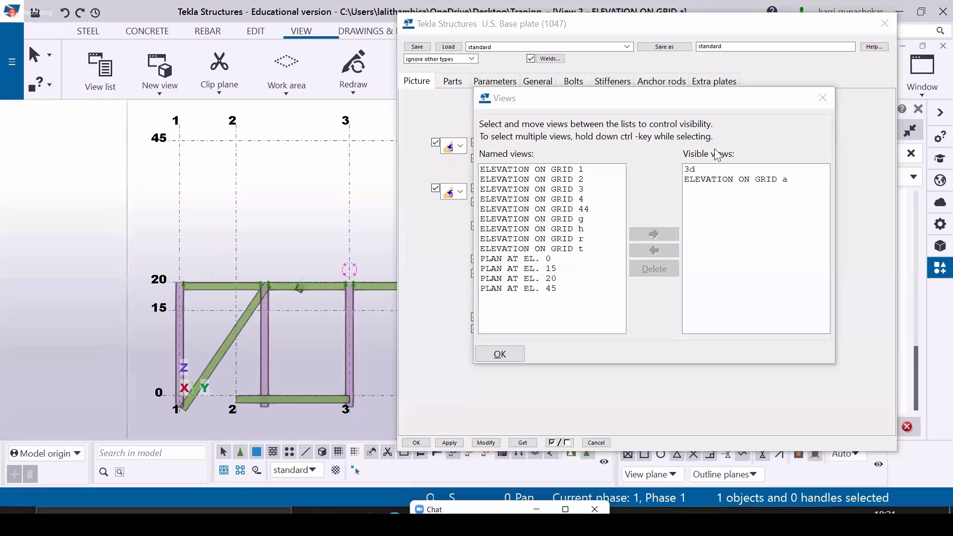
pyautogui.click(823, 98)
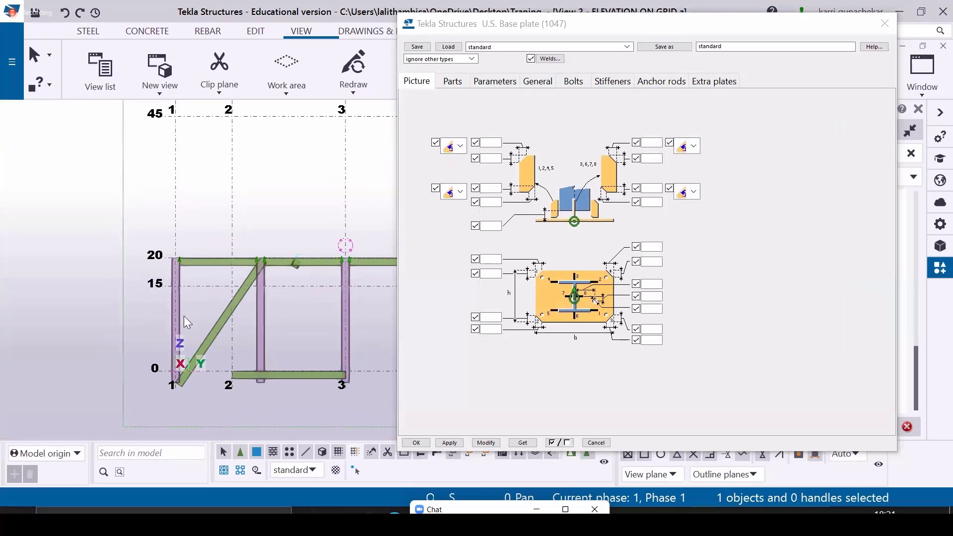
# Examine how the column's lower end overlaps the copied footing in the grid a elevation
pyautogui.scroll(5, 323, 306)
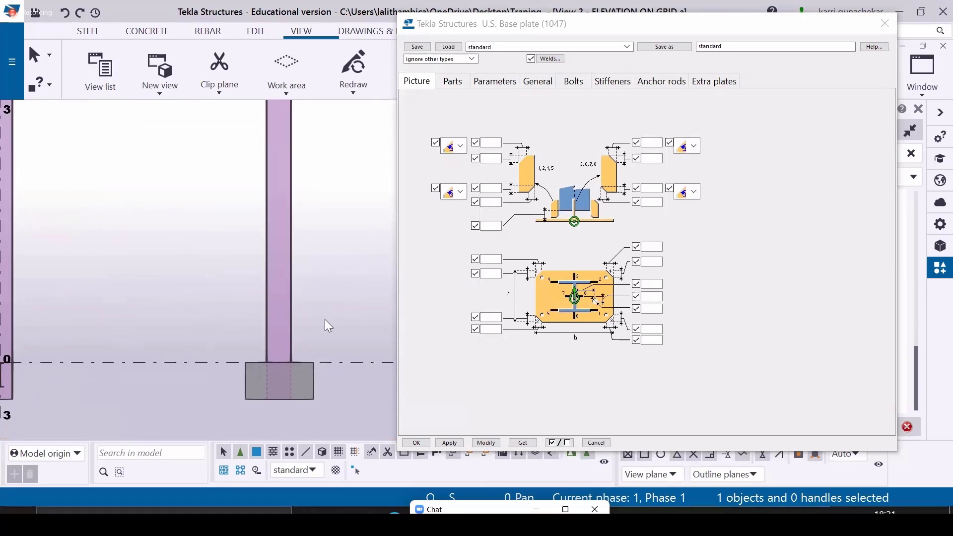
pyautogui.click(289, 311)
pyautogui.scroll(-2, 293, 333)
pyautogui.scroll(2, 304, 377)
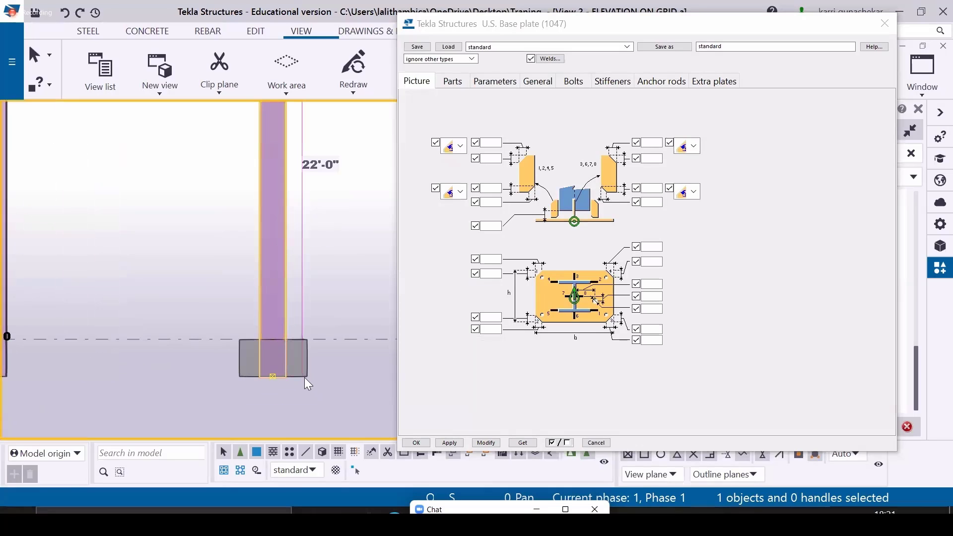
pyautogui.keyDown('ctrl'); pyautogui.click(299, 368); pyautogui.keyUp('ctrl')
pyautogui.scroll(2, 298, 369)
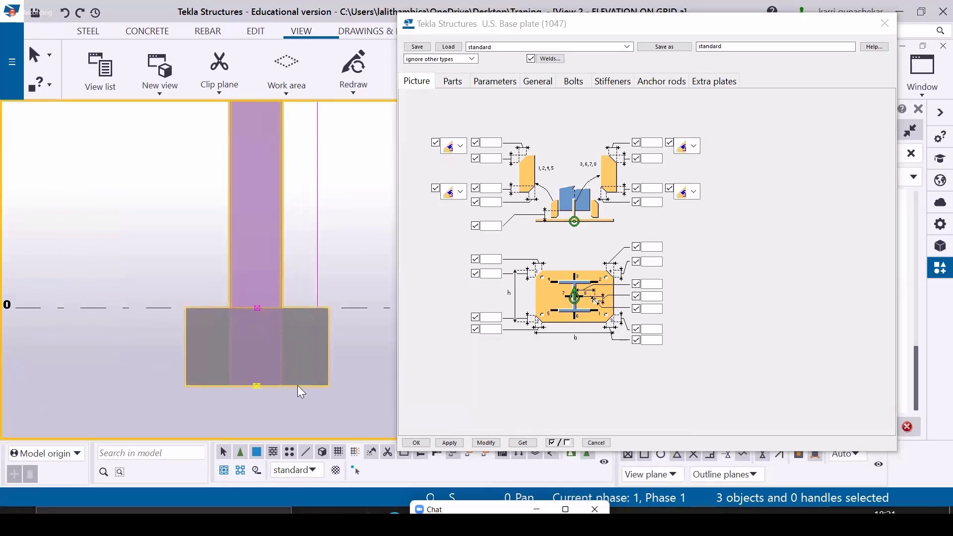
pyautogui.click(283, 287)
pyautogui.scroll(2, 266, 387)
pyautogui.click(246, 381)
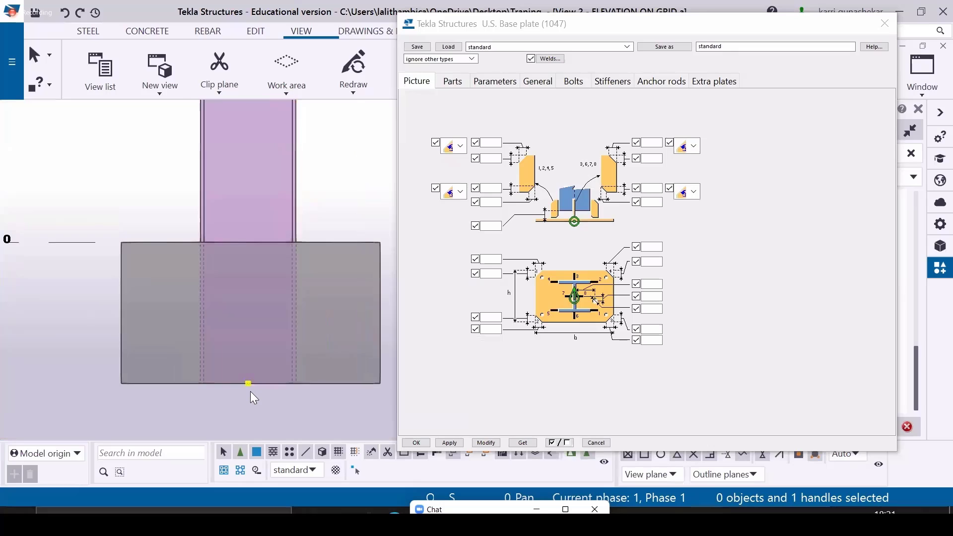
pyautogui.scroll(1, 250, 391)
pyautogui.hotkey('ctrl', 'm')
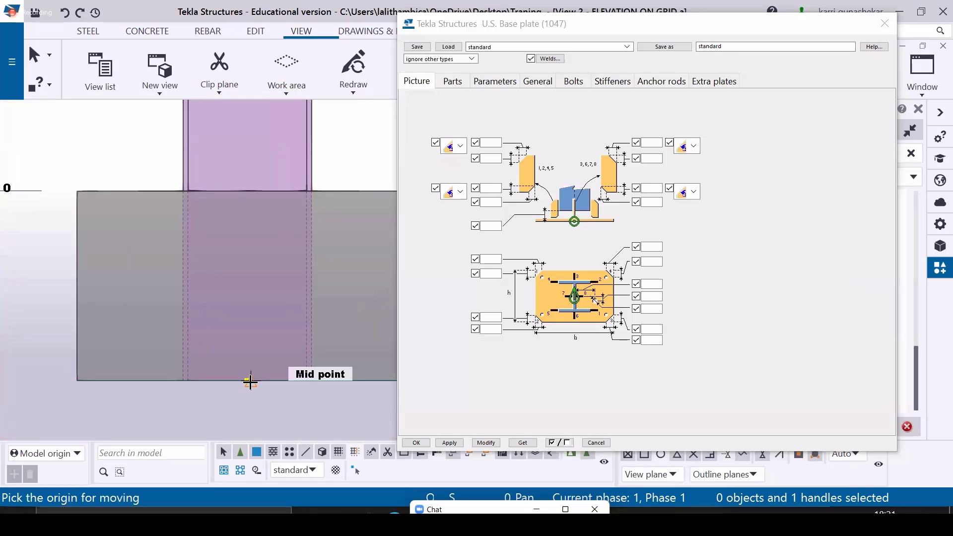
pyautogui.scroll(-2, 250, 382)
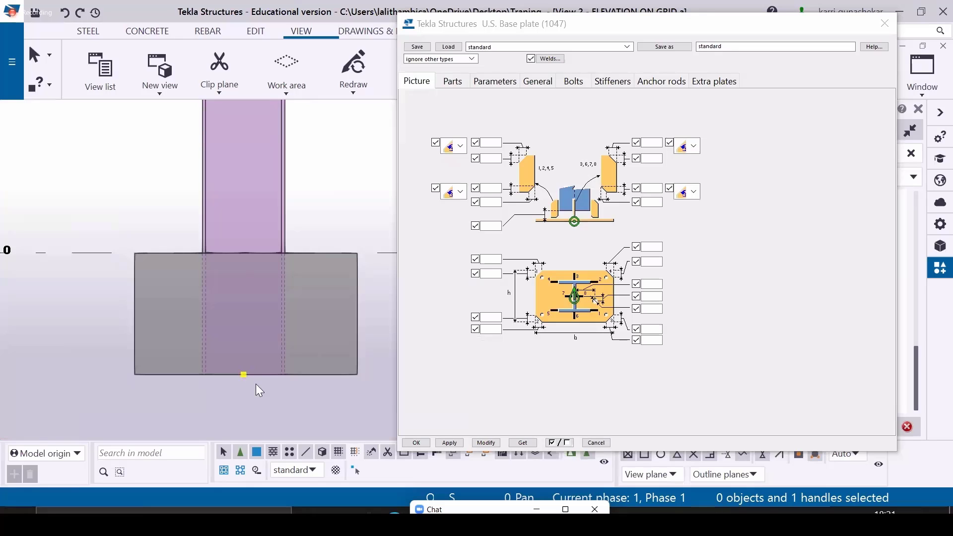
# Move the column's bottom end handle up to the top face of the footing at level 0
pyautogui.click(274, 253)
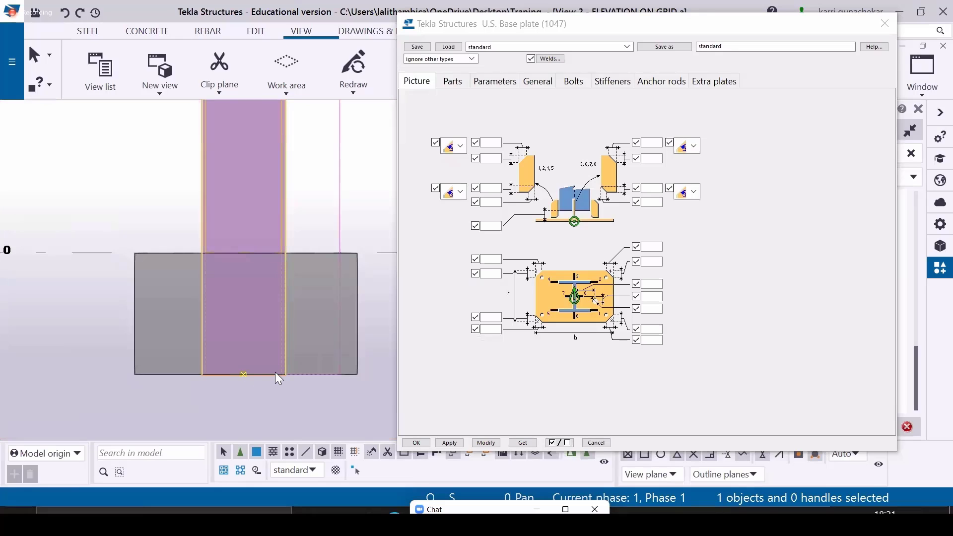
pyautogui.click(242, 376)
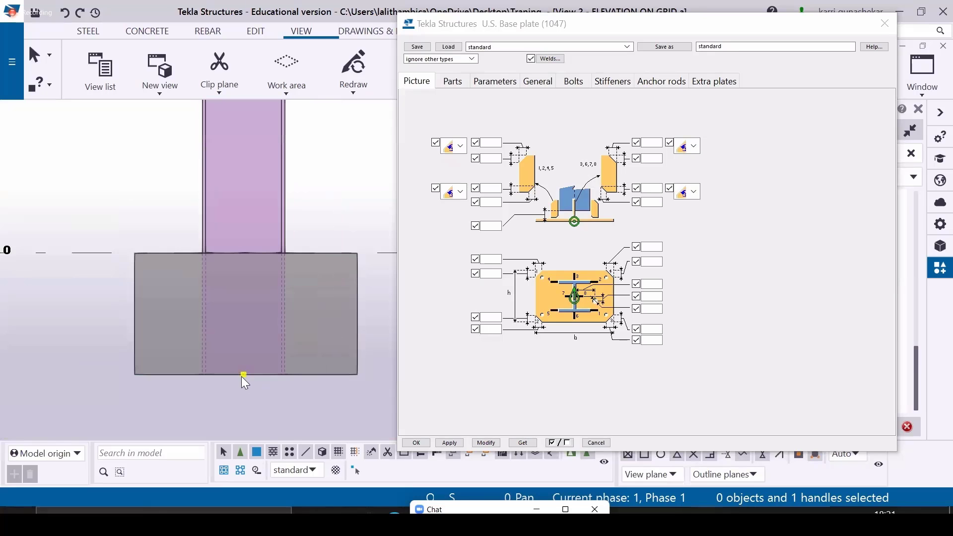
pyautogui.hotkey('ctrl', 'm')
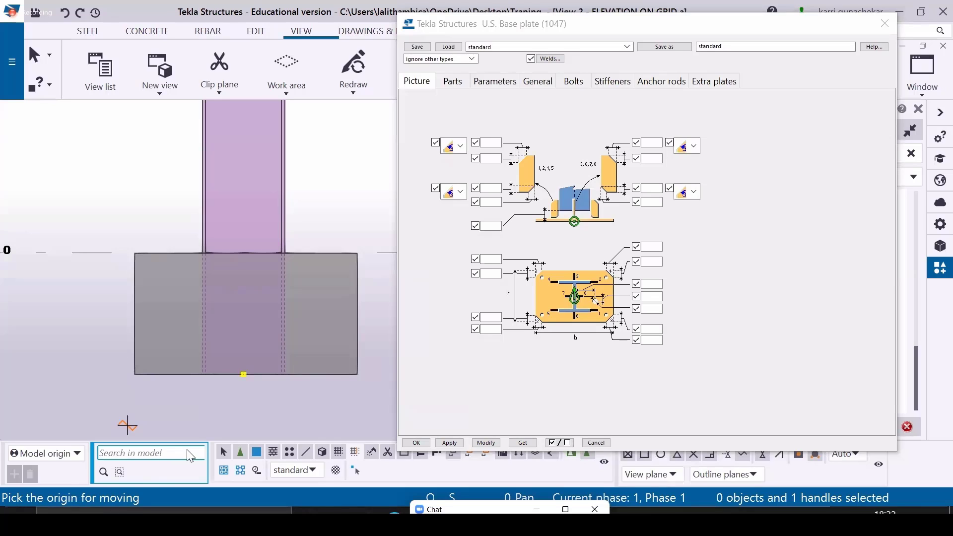
pyautogui.click(242, 374)
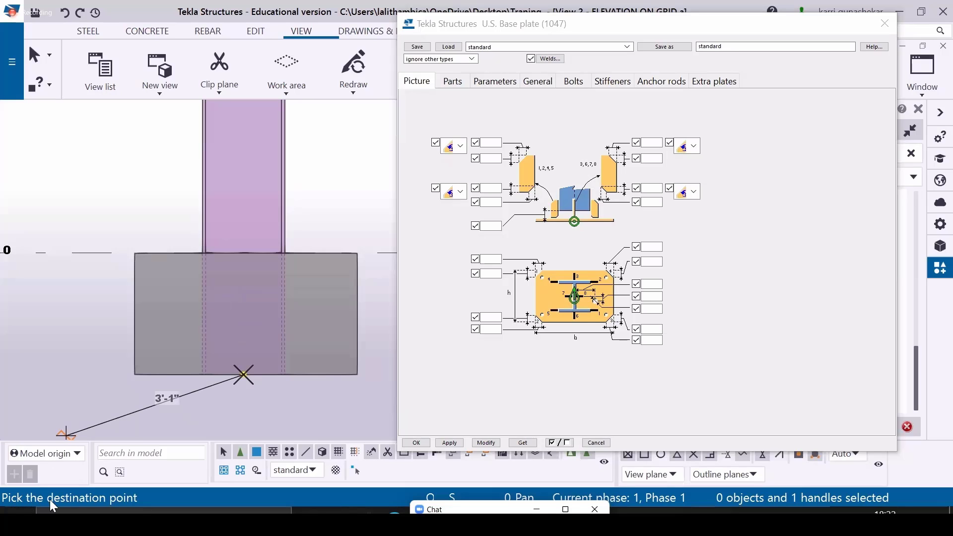
pyautogui.click(243, 253)
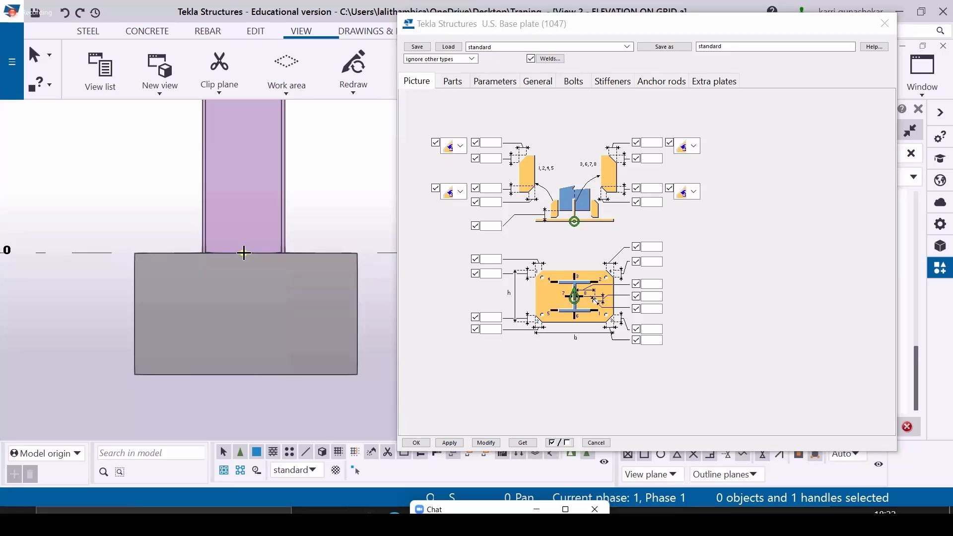
pyautogui.rightClick(173, 210)
pyautogui.click(194, 217)
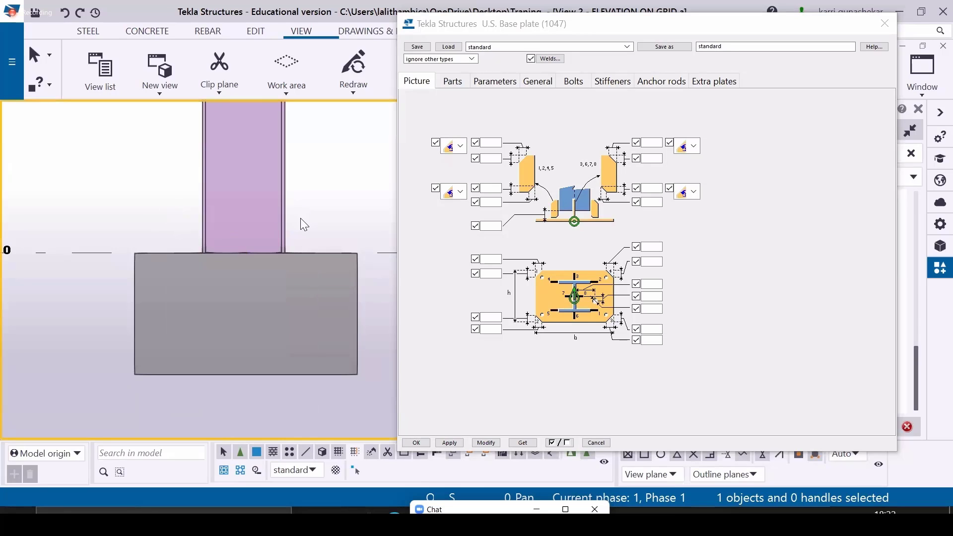
# Check the moved column end against the top of the footing
pyautogui.click(282, 210)
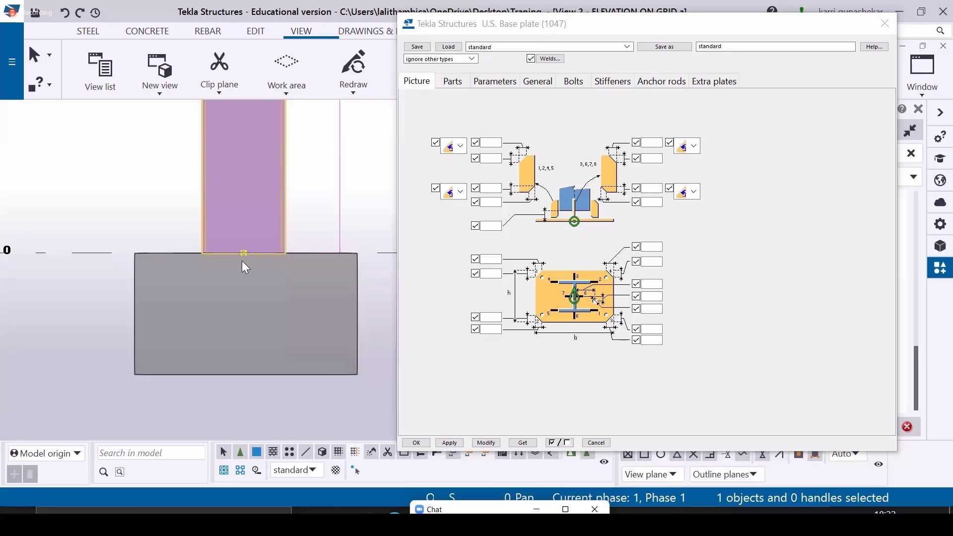
pyautogui.click(237, 374)
pyautogui.click(280, 208)
# Restart the U.S. Base plate (1047) component and reopen its properties beside the column and footing
pyautogui.click(649, 393)
pyautogui.click(651, 222)
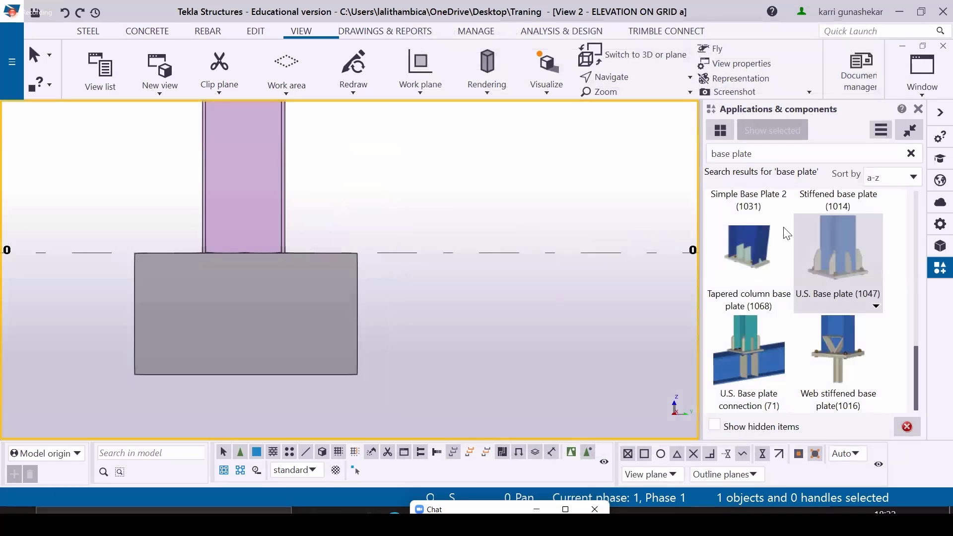
pyautogui.click(826, 258)
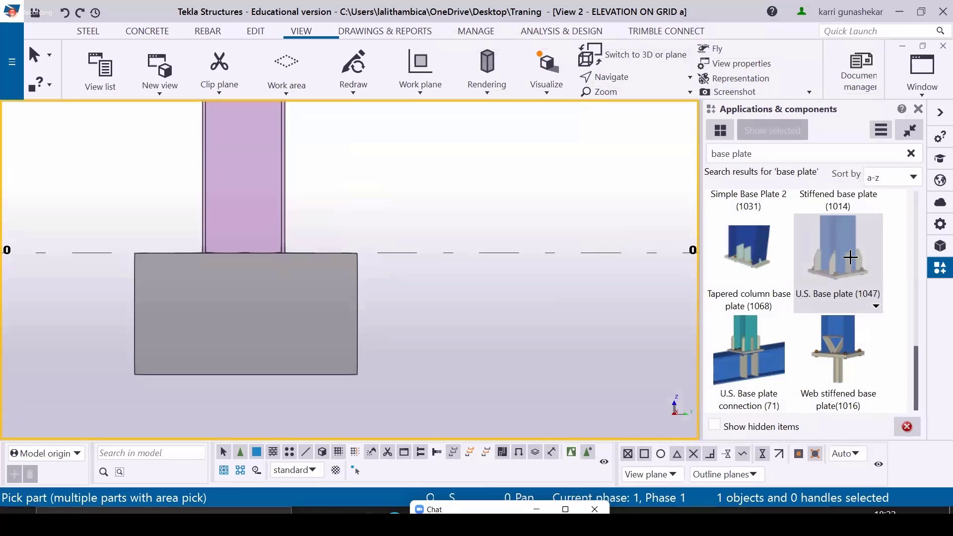
pyautogui.doubleClick(850, 257)
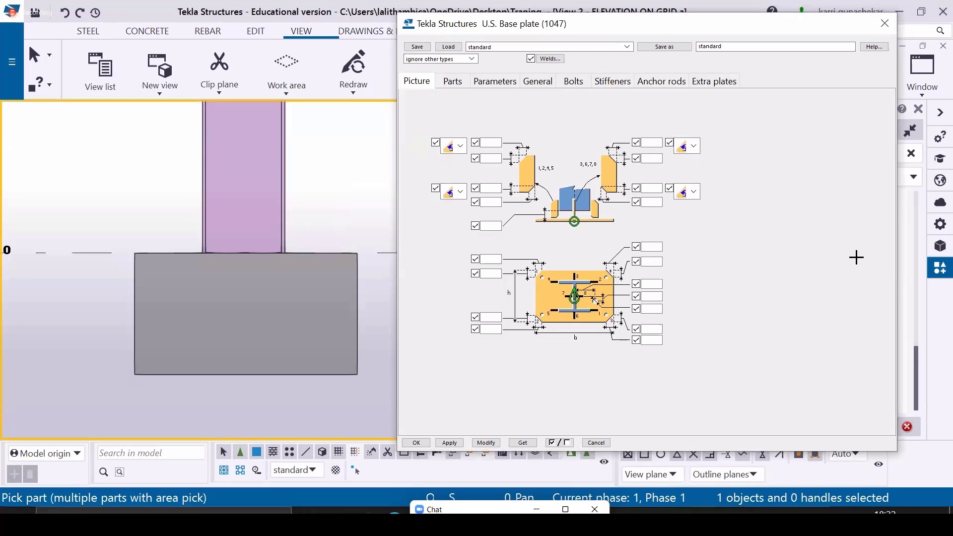
pyautogui.moveTo(582, 25); pyautogui.dragTo(610, 35)
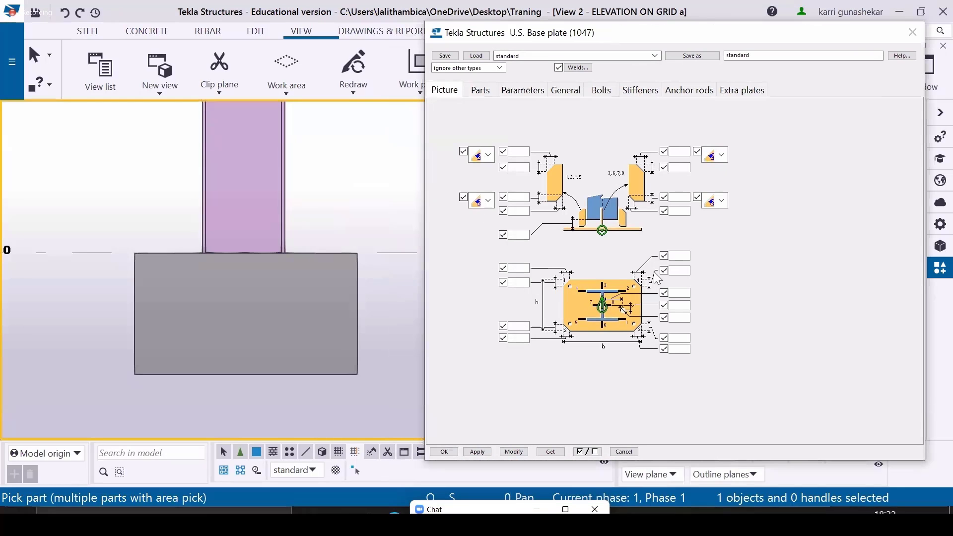
# Review the base plate component's parts, parameters, general, bolts, stiffeners, anchor rods and extra plates settings
pyautogui.click(491, 92)
pyautogui.click(520, 93)
pyautogui.click(568, 90)
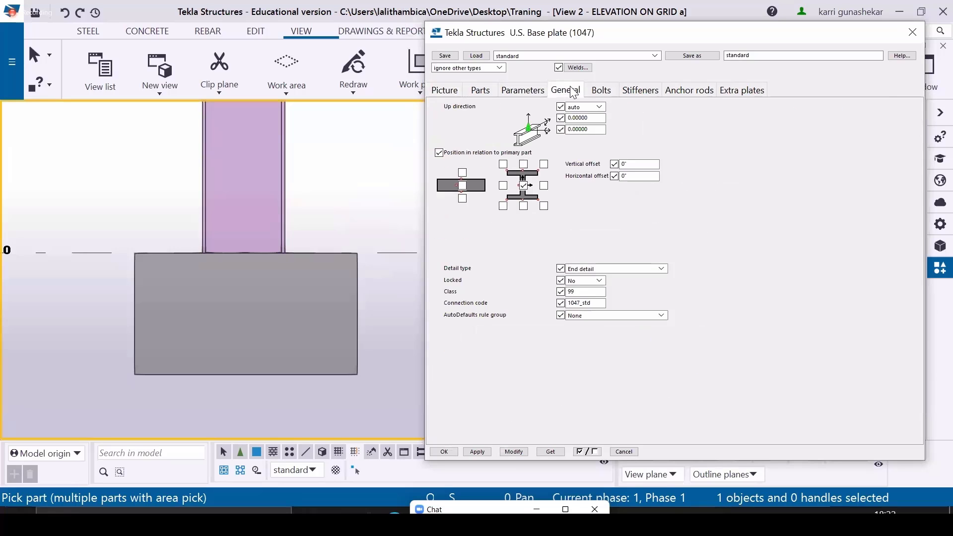
pyautogui.click(603, 93)
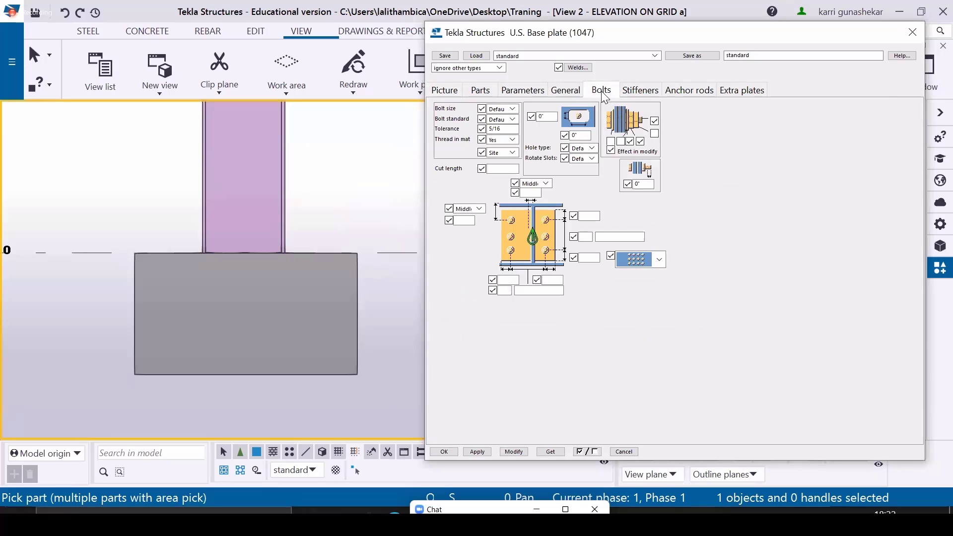
pyautogui.click(642, 93)
pyautogui.click(707, 93)
pyautogui.click(743, 90)
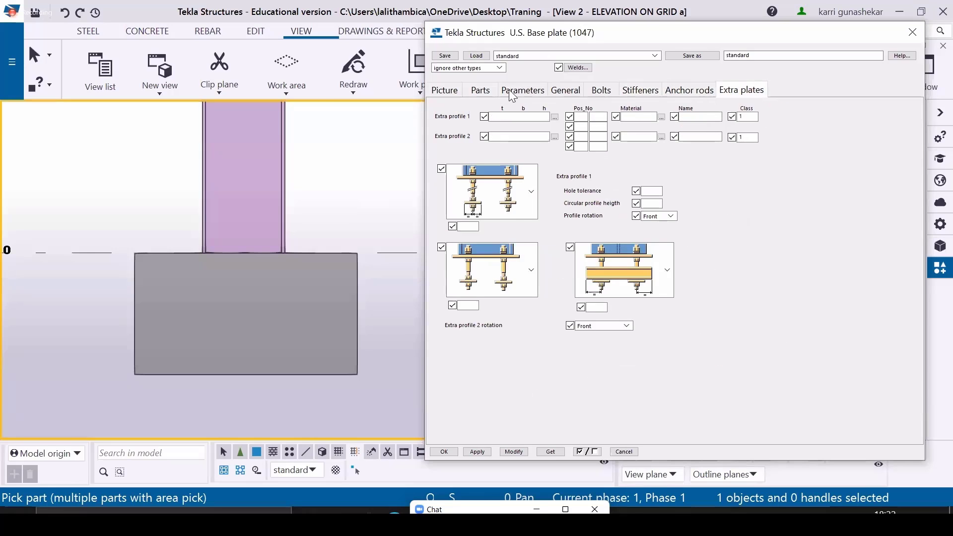
pyautogui.click(449, 92)
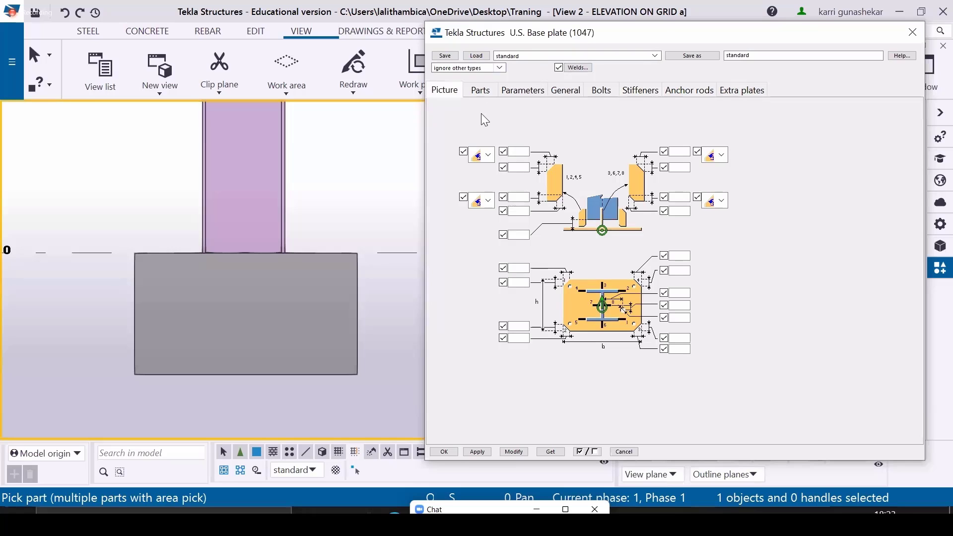
# Load the saved standard settings into the base plate component and accept them
pyautogui.click(526, 56)
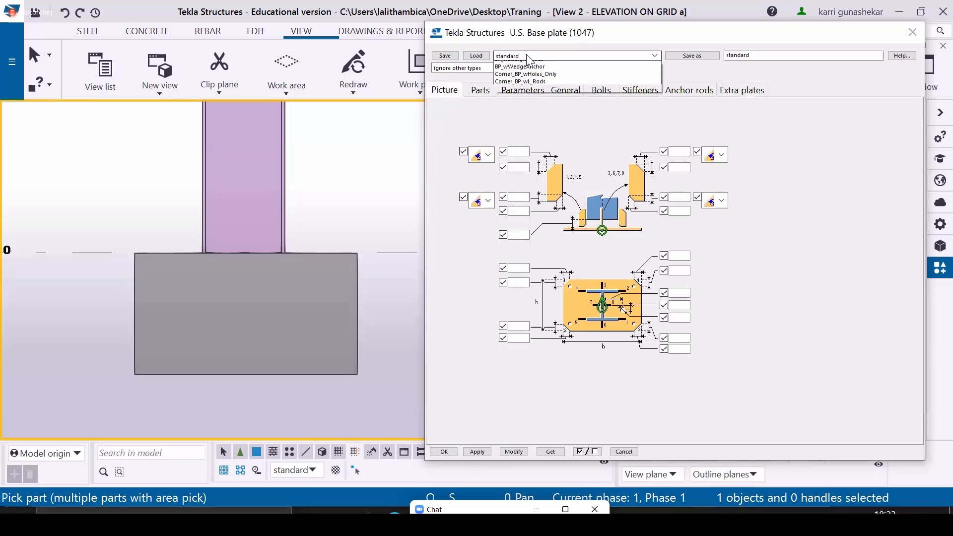
pyautogui.click(516, 65)
pyautogui.click(523, 56)
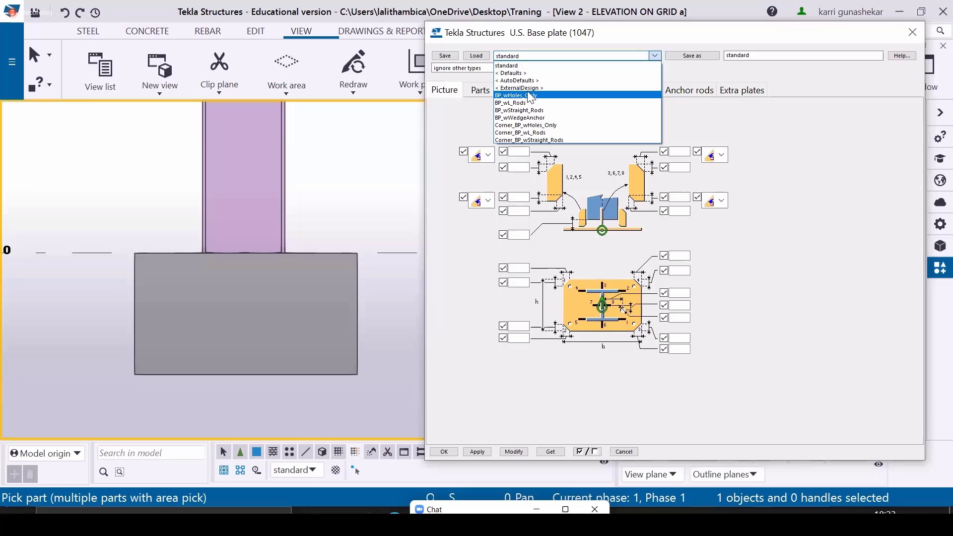
pyautogui.click(529, 56)
pyautogui.click(477, 55)
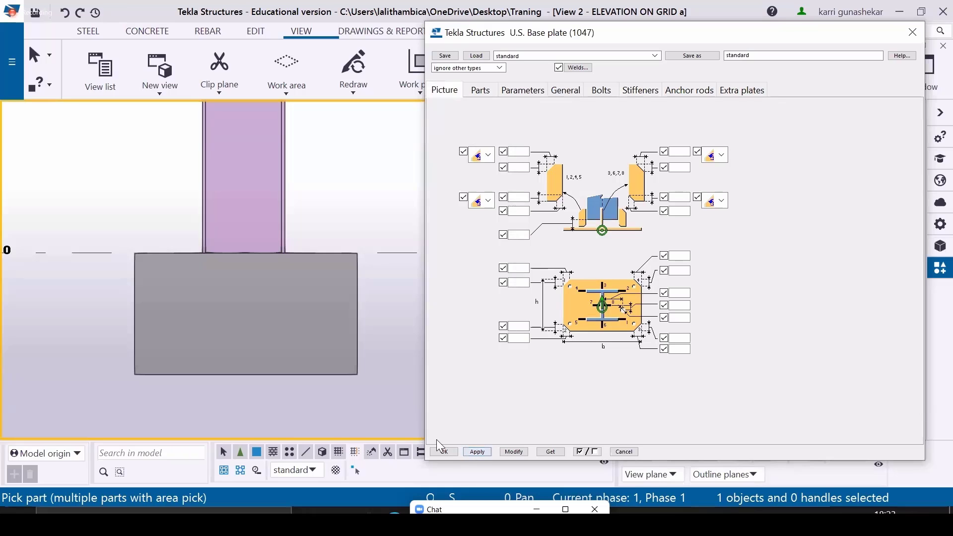
pyautogui.click(438, 451)
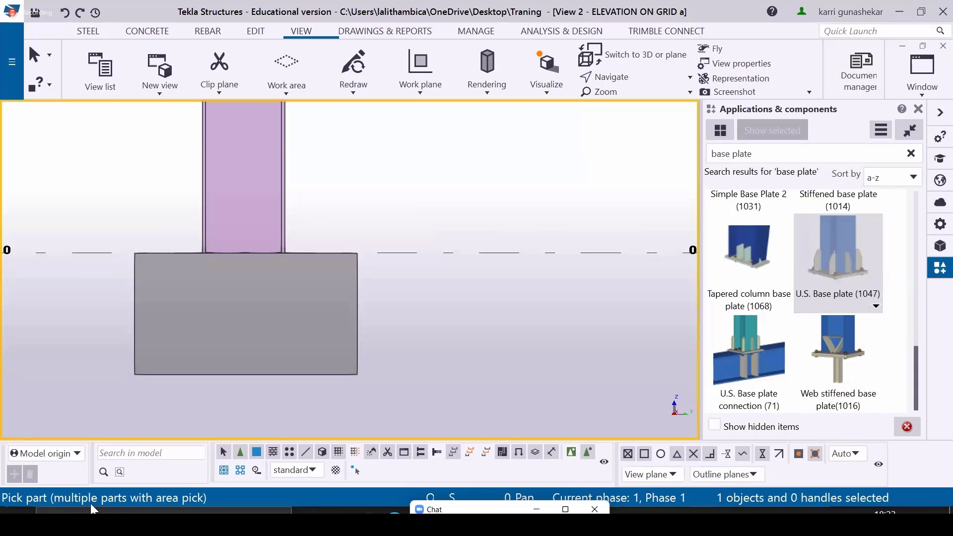
# Create the base plate on the column at the centre of its lower end on the footing, and end the command
pyautogui.click(283, 200)
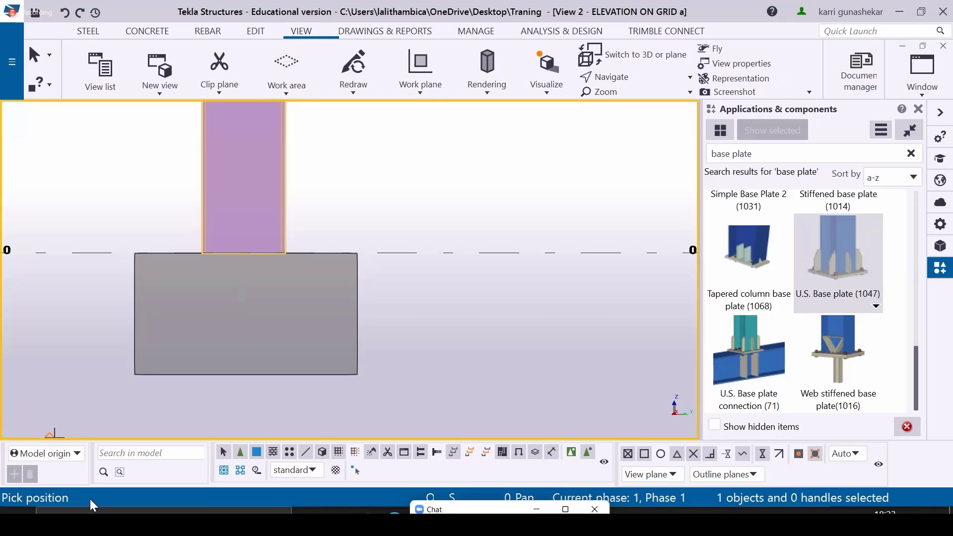
pyautogui.click(243, 254)
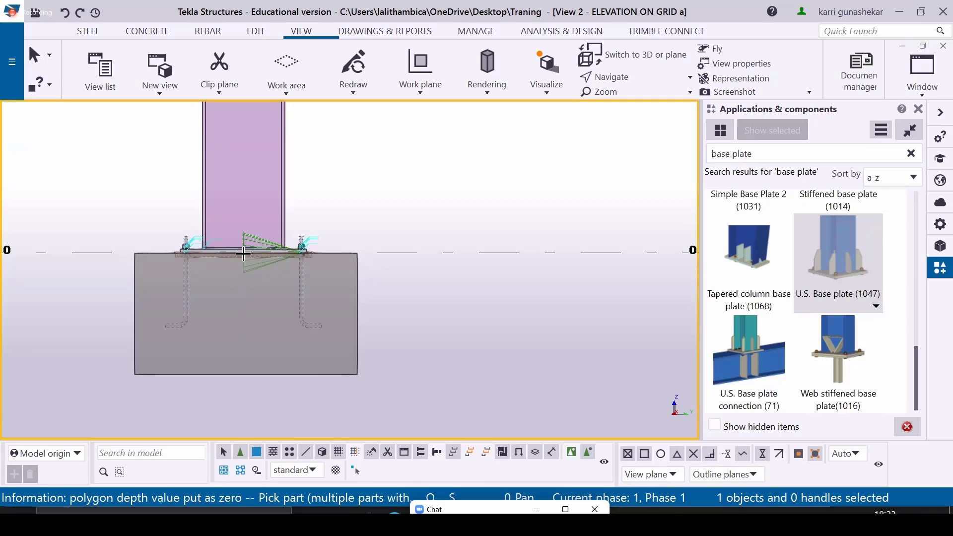
pyautogui.rightClick(379, 221)
pyautogui.click(397, 228)
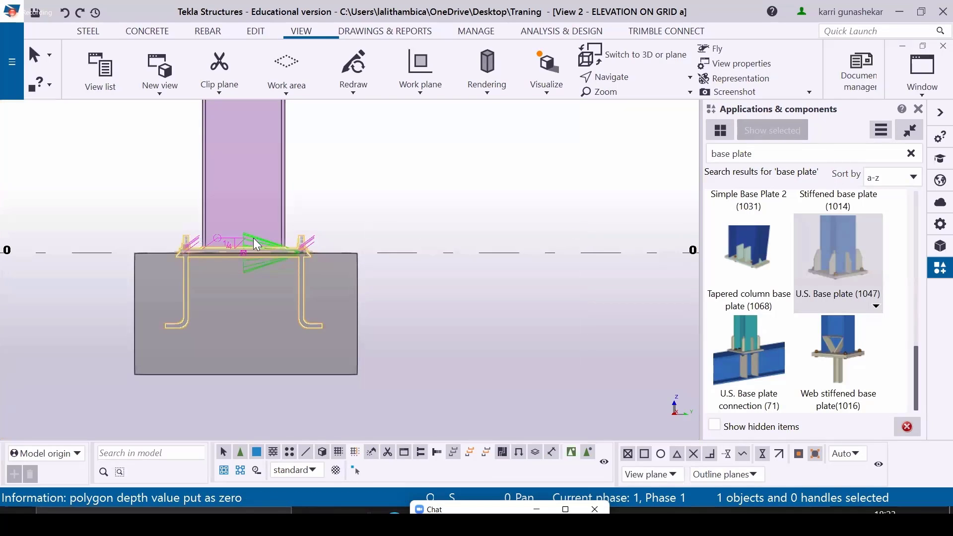
# Examine the new base plate, anchor rods and welds on the footing from several angles in the 3D view
pyautogui.hotkey('ctrl', 'Tab')
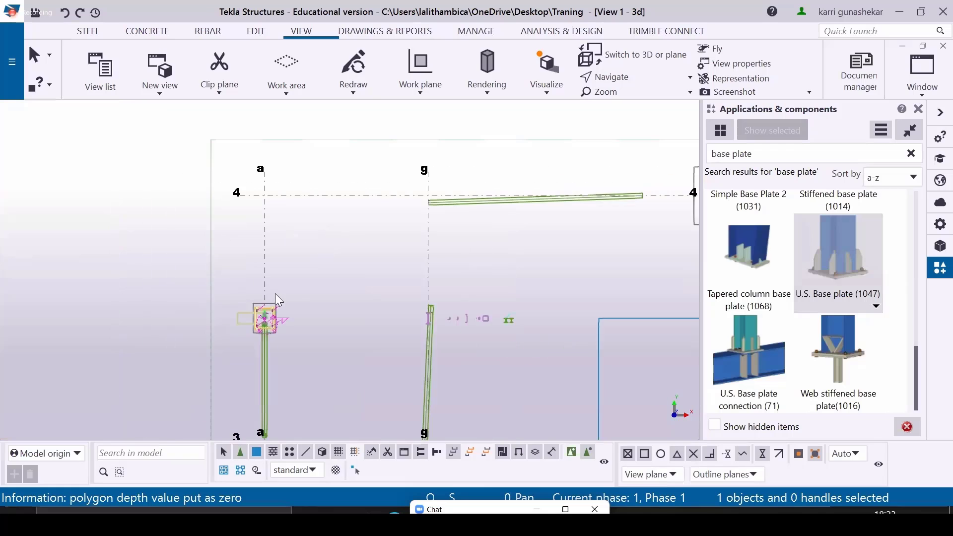
pyautogui.hotkey('ctrl', 'p')
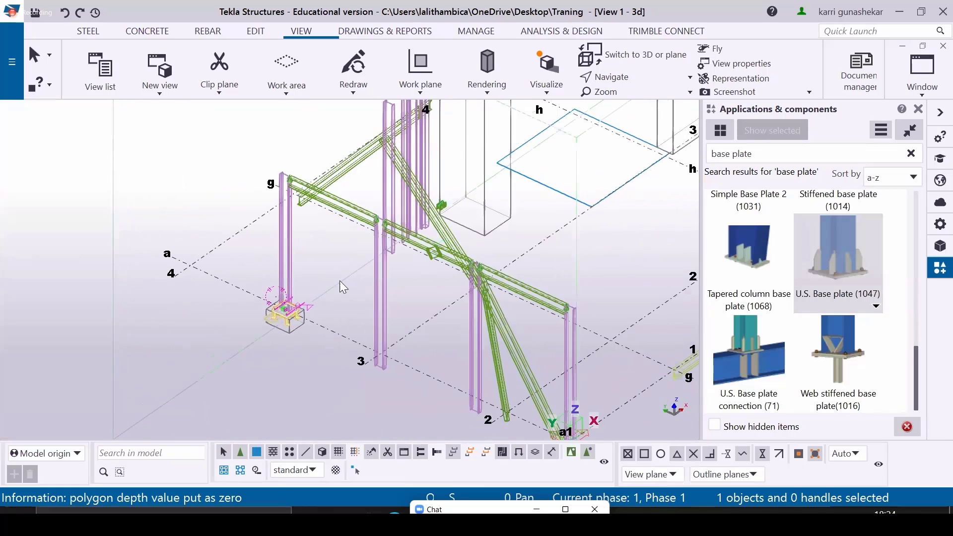
pyautogui.scroll(5, 238, 318)
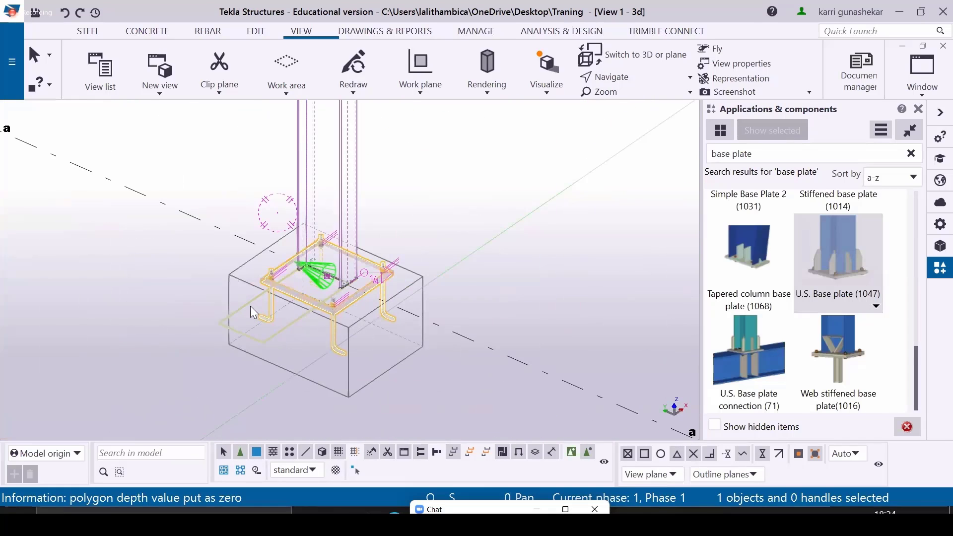
pyautogui.scroll(-2, 355, 261)
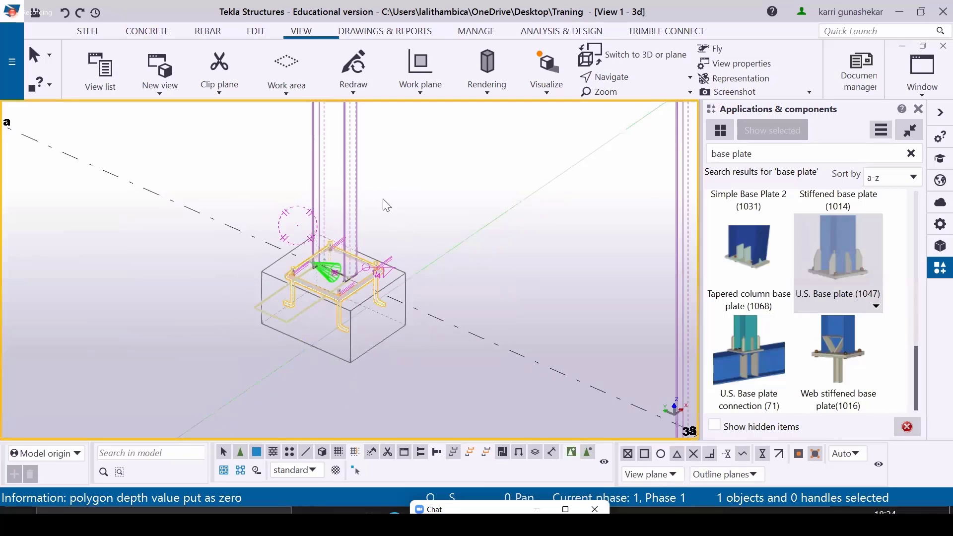
pyautogui.click(355, 191)
pyautogui.keyDown('ctrl'); pyautogui.moveTo(356, 192); pyautogui.dragTo(378, 159, button='middle'); pyautogui.keyUp('ctrl')
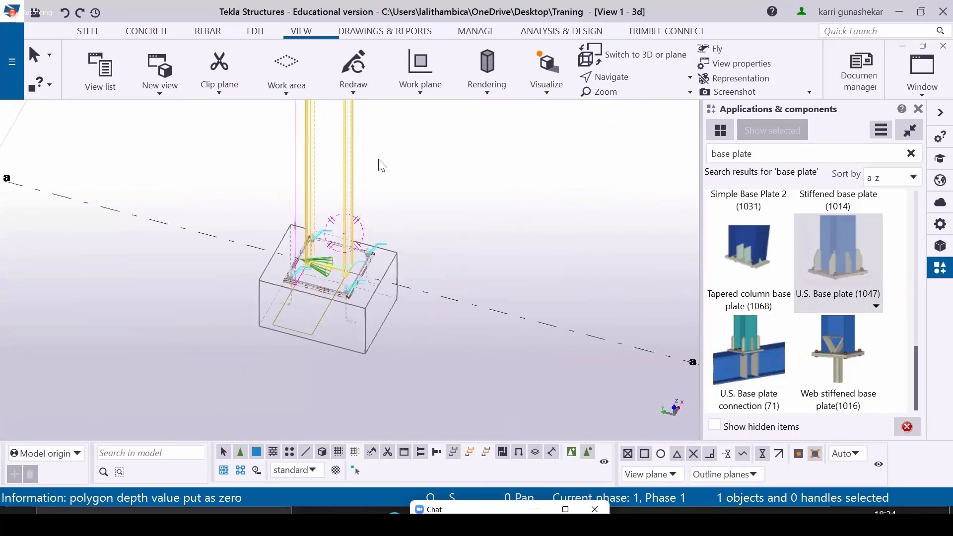
pyautogui.keyDown('ctrl'); pyautogui.moveTo(350, 270); pyautogui.dragTo(364, 293, button='middle'); pyautogui.keyUp('ctrl')
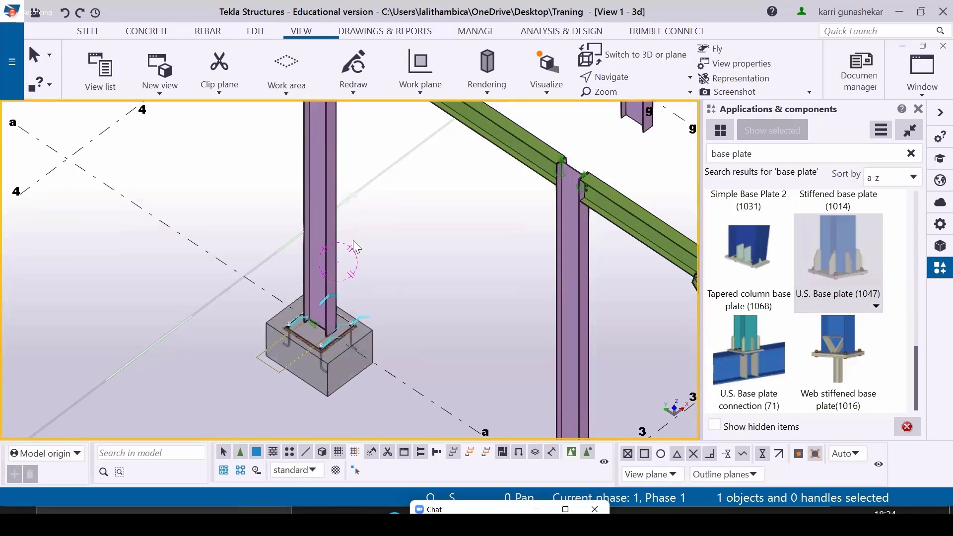
pyautogui.scroll(5, 354, 244)
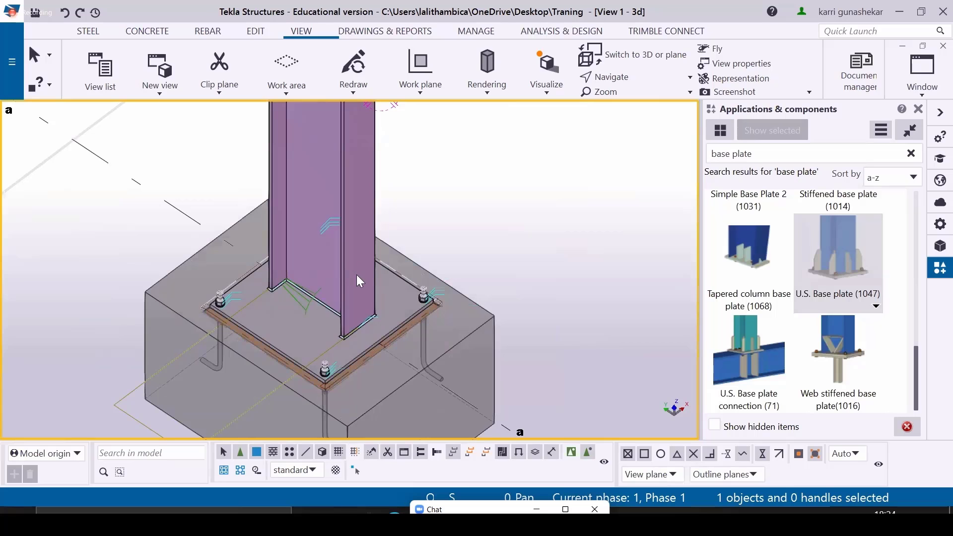
pyautogui.scroll(-3, 372, 296)
pyautogui.moveTo(350, 311)
pyautogui.keyDown('ctrl'); pyautogui.mouseDown(button='middle')
pyautogui.moveTo(404, 245)
pyautogui.moveTo(355, 319)
pyautogui.mouseUp(button='middle'); pyautogui.keyUp('ctrl')
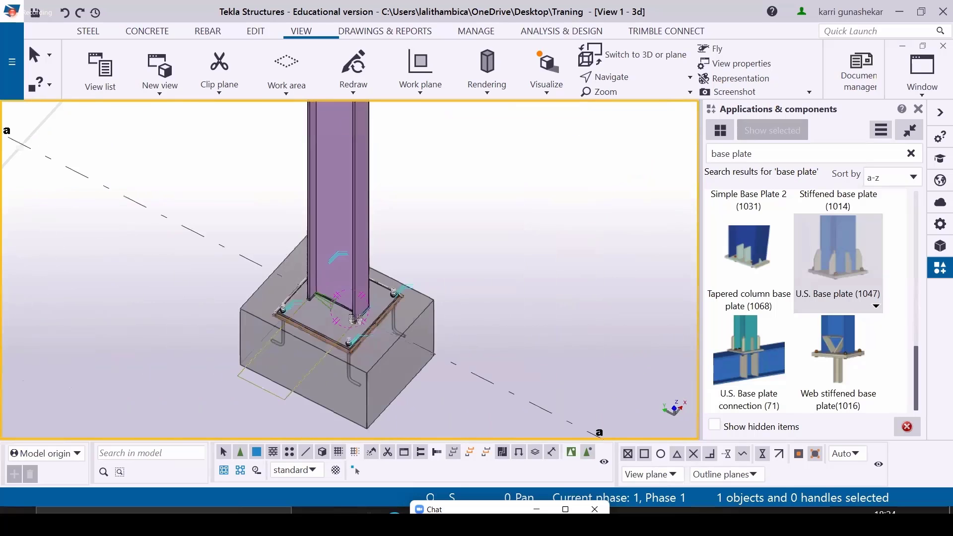
pyautogui.scroll(5, 356, 319)
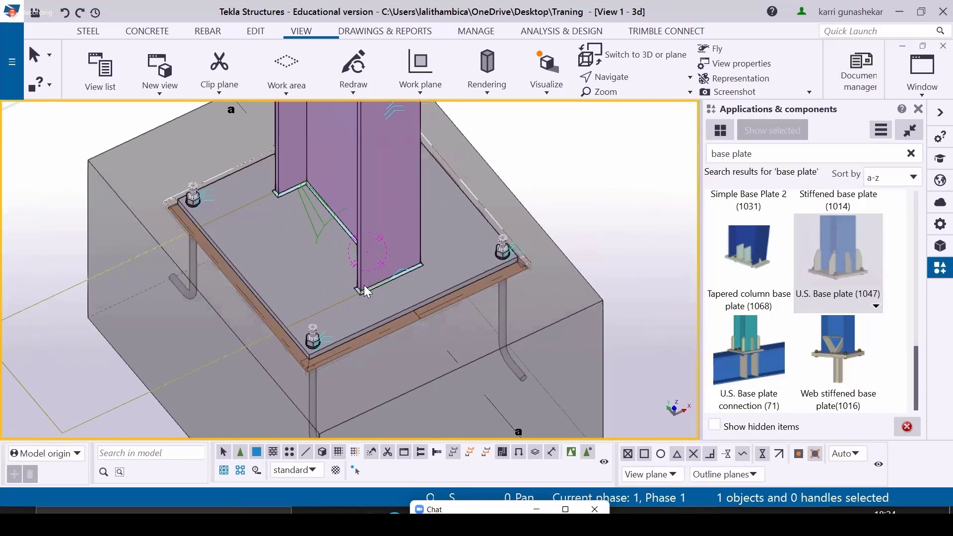
pyautogui.scroll(-1, 364, 279)
# Open the placed base plate's properties and arrange them beside the connection in the grid a elevation
pyautogui.doubleClick(327, 246)
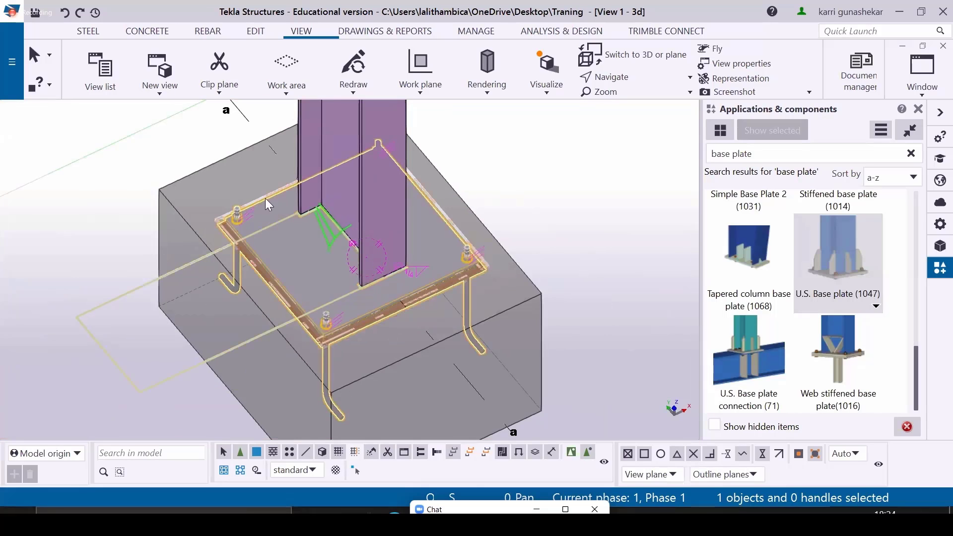
pyautogui.moveTo(220, 273); pyautogui.dragTo(275, 236, button='middle')
pyautogui.scroll(2, 275, 237)
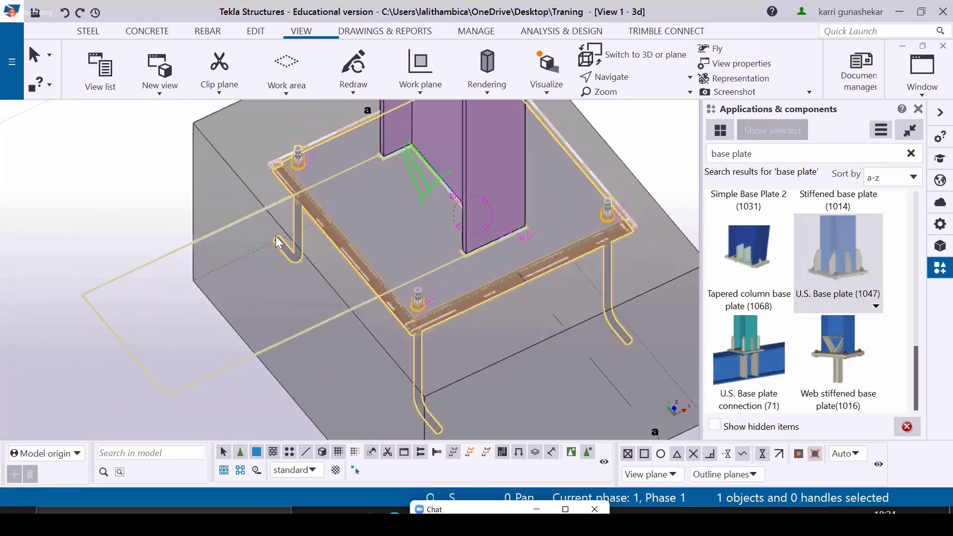
pyautogui.scroll(2, 276, 236)
pyautogui.scroll(-1, 312, 235)
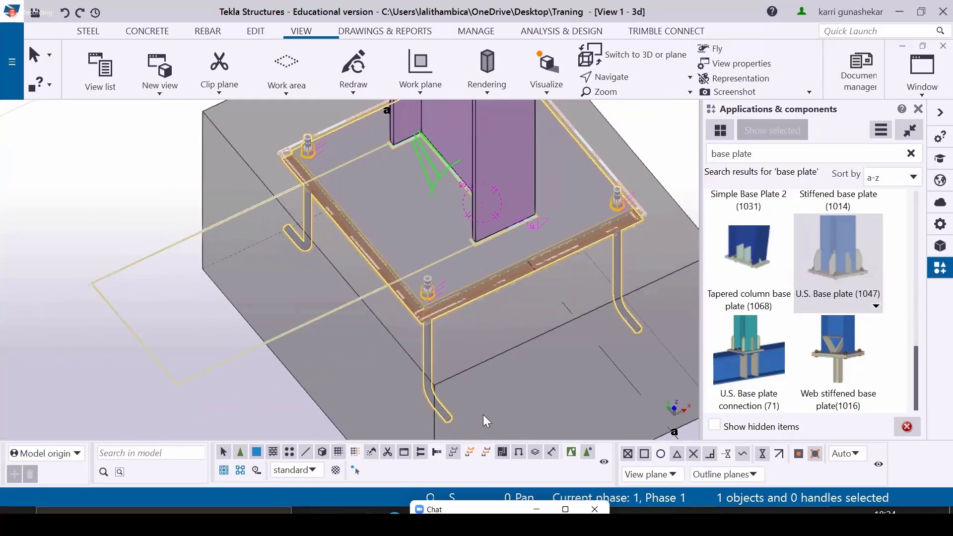
pyautogui.scroll(-3, 455, 233)
pyautogui.hotkey('ctrl', 'Tab')
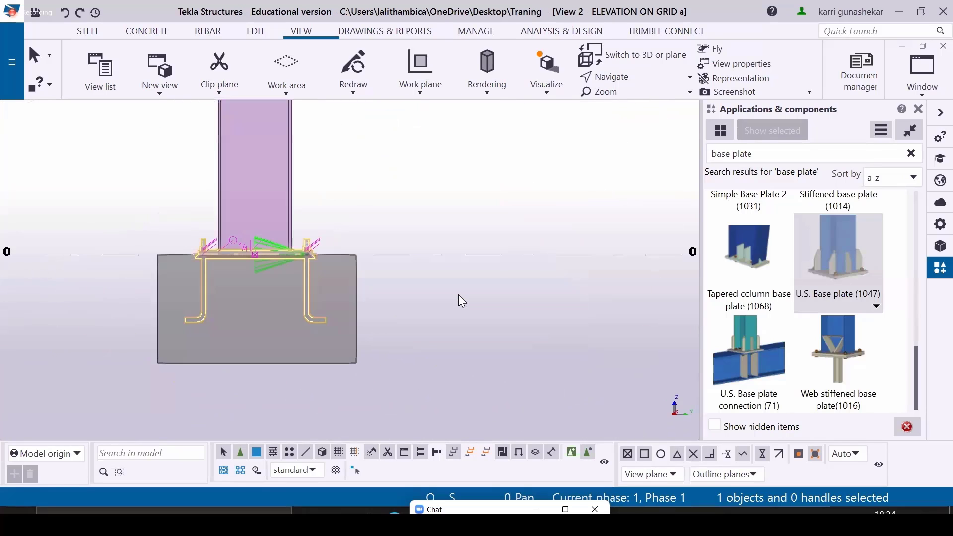
pyautogui.moveTo(372, 272); pyautogui.dragTo(435, 277, button='middle')
pyautogui.scroll(4, 287, 273)
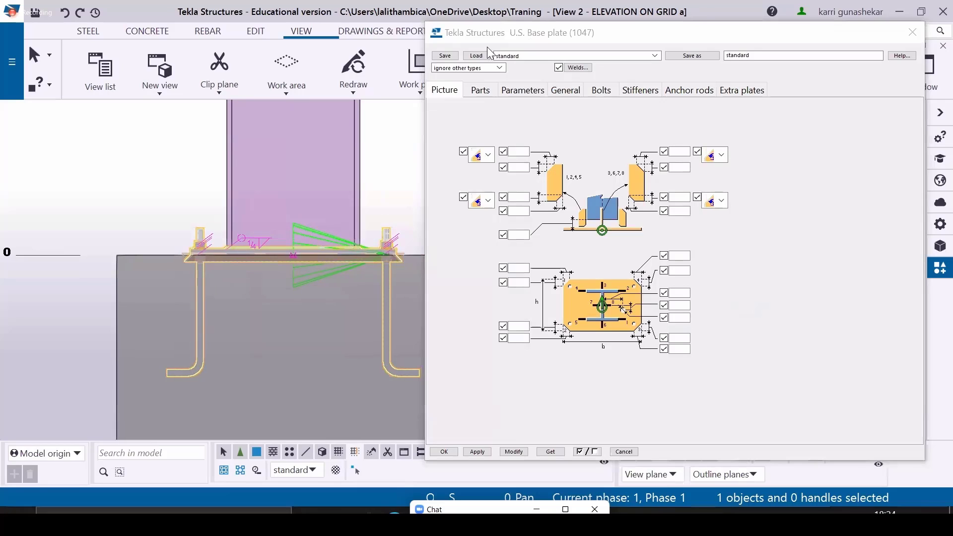
pyautogui.moveTo(491, 40); pyautogui.dragTo(515, 41)
pyautogui.moveTo(302, 226); pyautogui.dragTo(229, 201, button='middle')
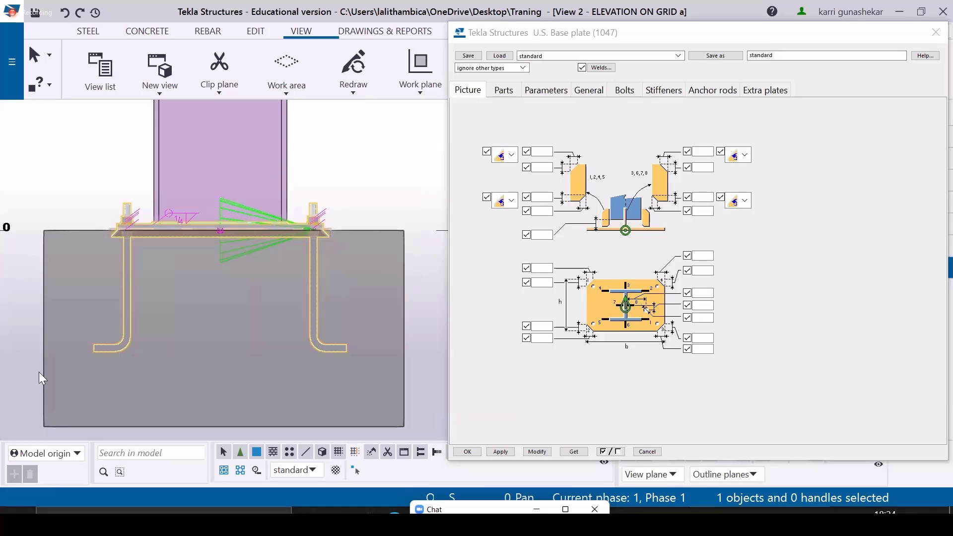
# Compare the base plate and anchor rods in the elevation and from above in the 3D view with the component's picture
pyautogui.scroll(-2, 256, 284)
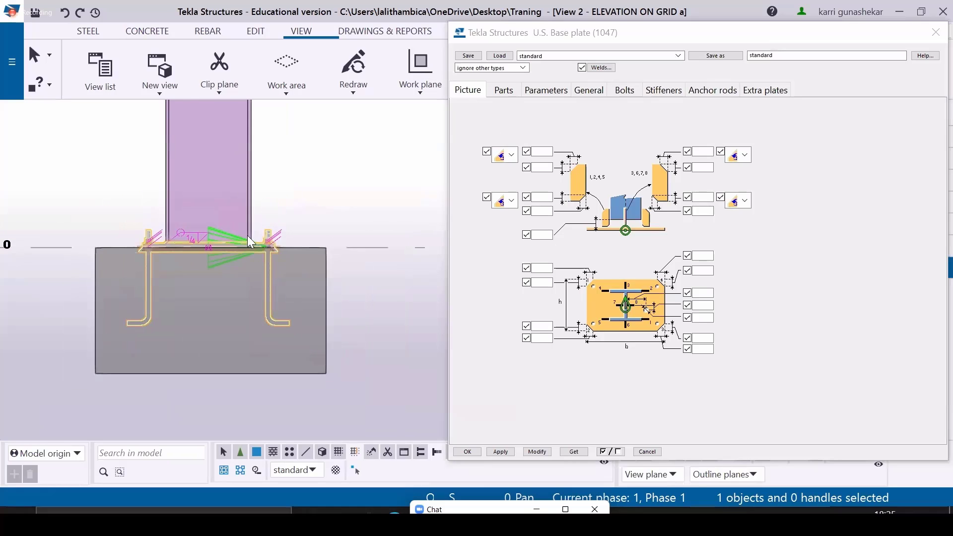
pyautogui.keyDown('ctrl'); pyautogui.moveTo(253, 246); pyautogui.dragTo(214, 262, button='middle'); pyautogui.keyUp('ctrl')
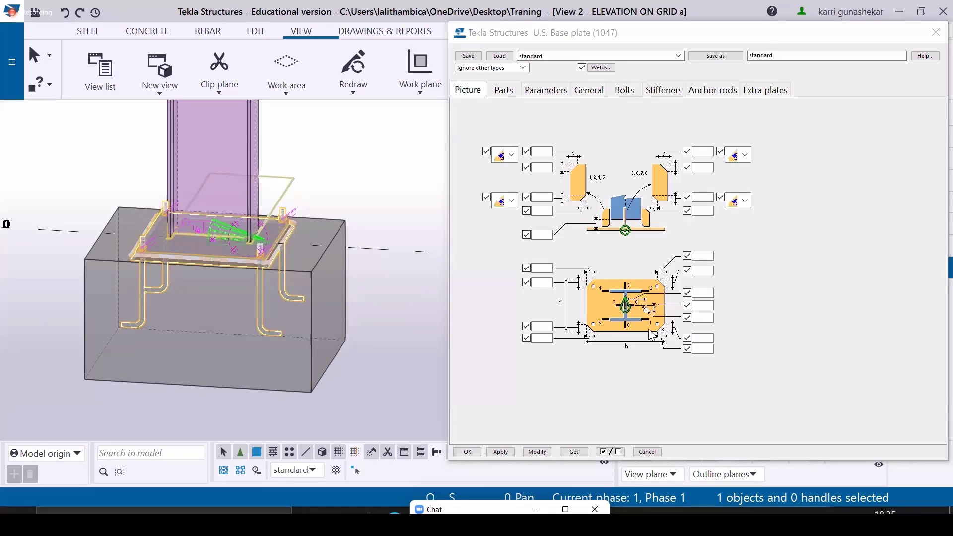
pyautogui.moveTo(357, 250); pyautogui.dragTo(357, 287, button='middle')
pyautogui.hotkey('ctrl', 'Tab')
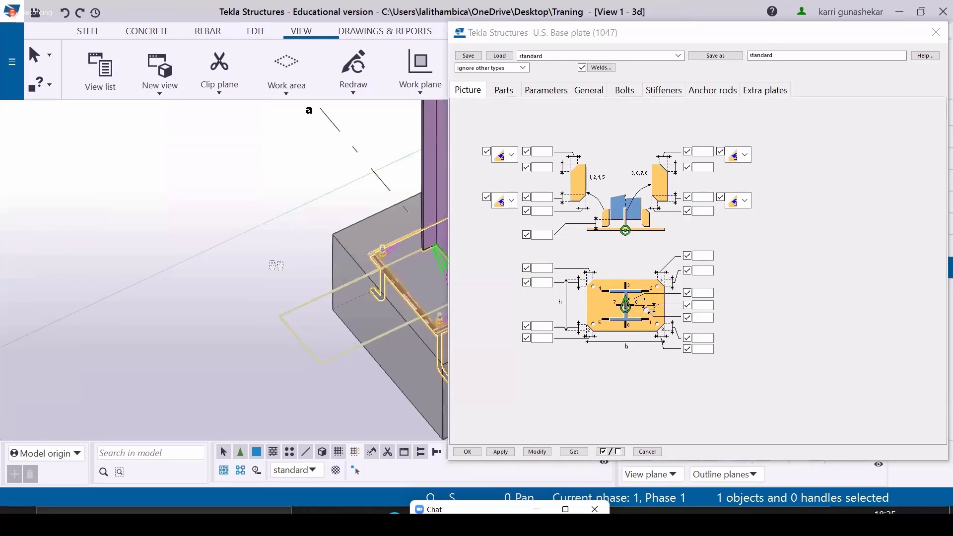
pyautogui.scroll(-5, 190, 258)
pyautogui.hotkey('ctrl', 'p')
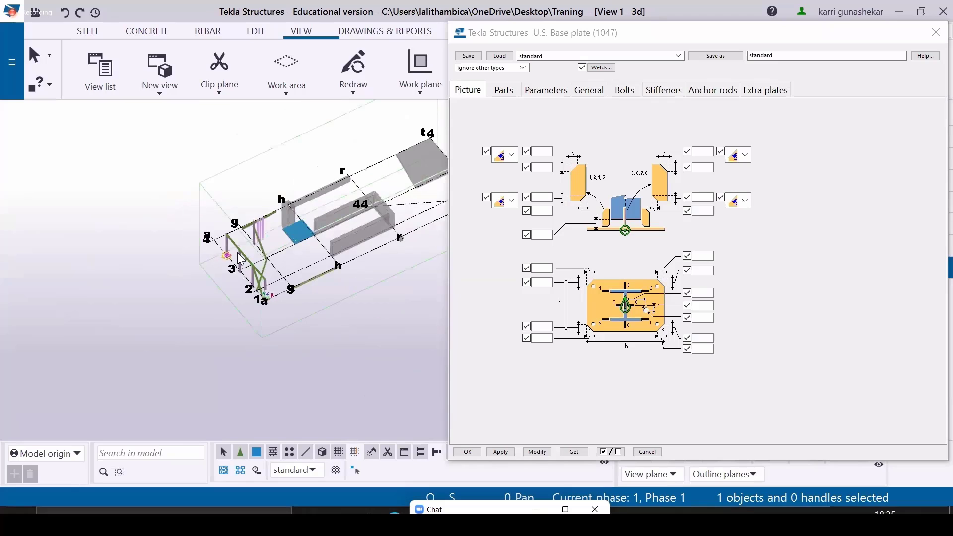
pyautogui.scroll(3, 108, 148)
pyautogui.moveTo(94, 210); pyautogui.dragTo(317, 189, button='middle')
pyautogui.scroll(7, 172, 219)
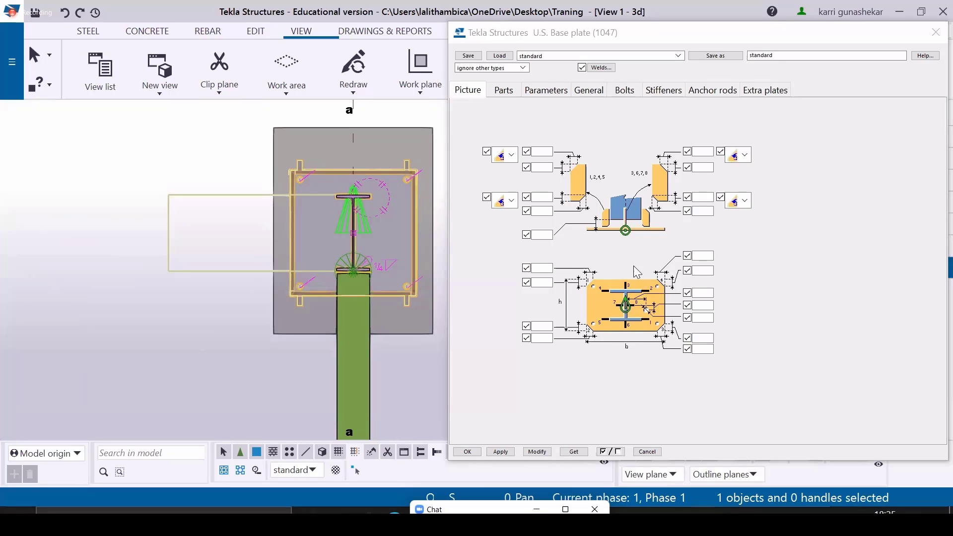
pyautogui.scroll(3, 359, 190)
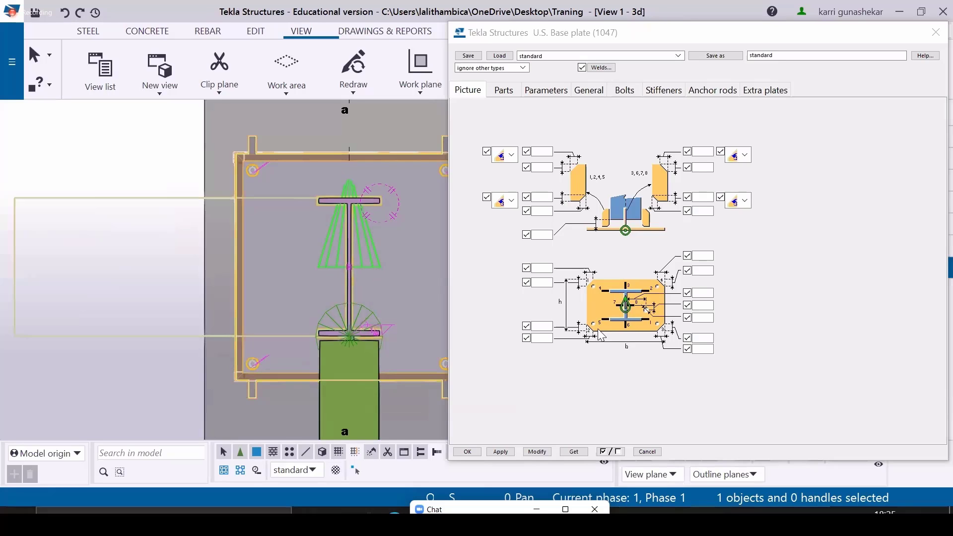
pyautogui.scroll(-2, 293, 354)
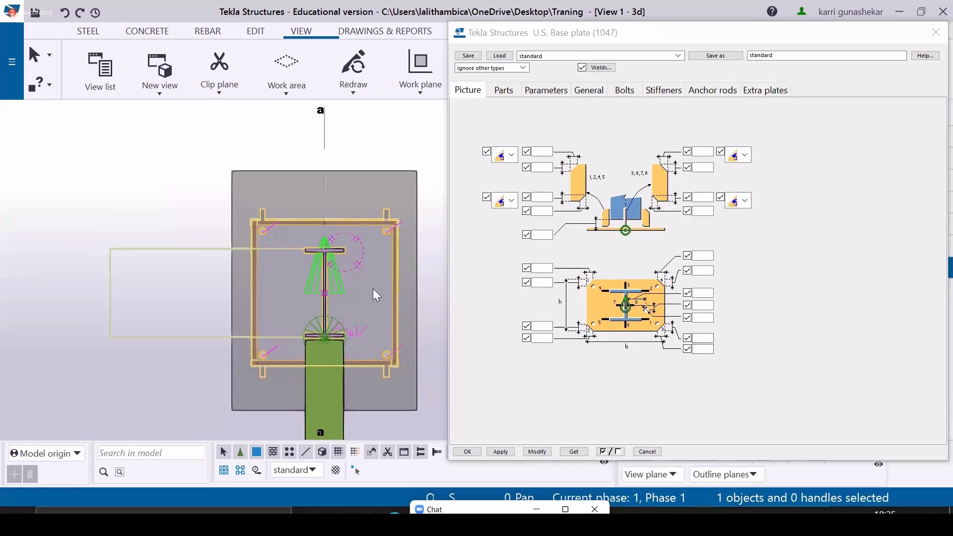
pyautogui.moveTo(376, 295); pyautogui.dragTo(337, 293, button='middle')
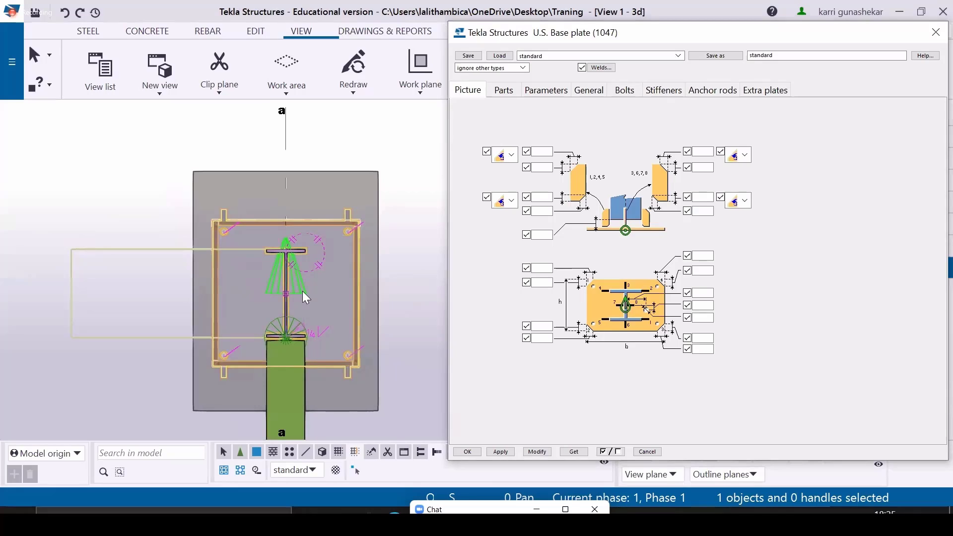
pyautogui.moveTo(310, 275); pyautogui.dragTo(304, 275, button='middle')
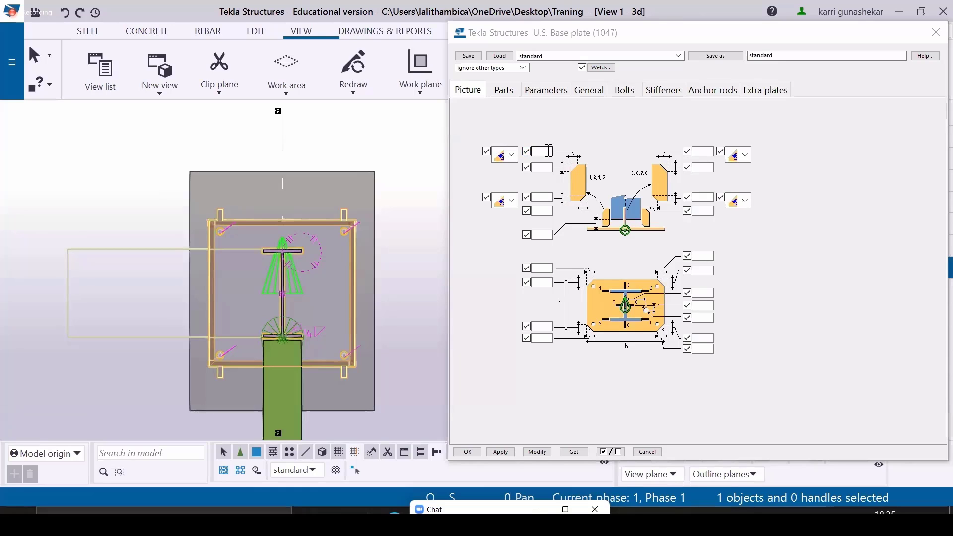
# Compare the placed base plate seen from above with the component's picture and its part settings
pyautogui.click(548, 150)
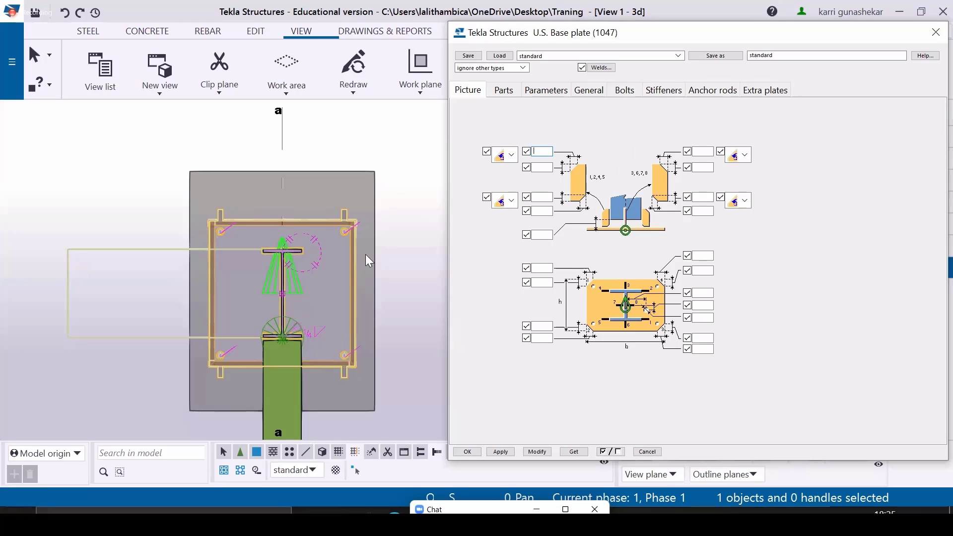
pyautogui.moveTo(348, 251); pyautogui.dragTo(332, 237, button='middle')
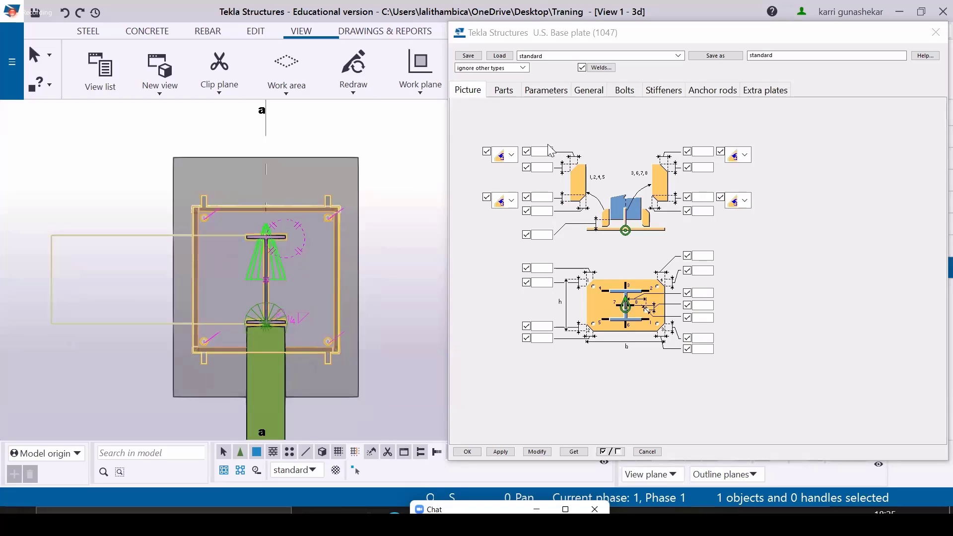
pyautogui.moveTo(410, 306); pyautogui.dragTo(409, 312, button='middle')
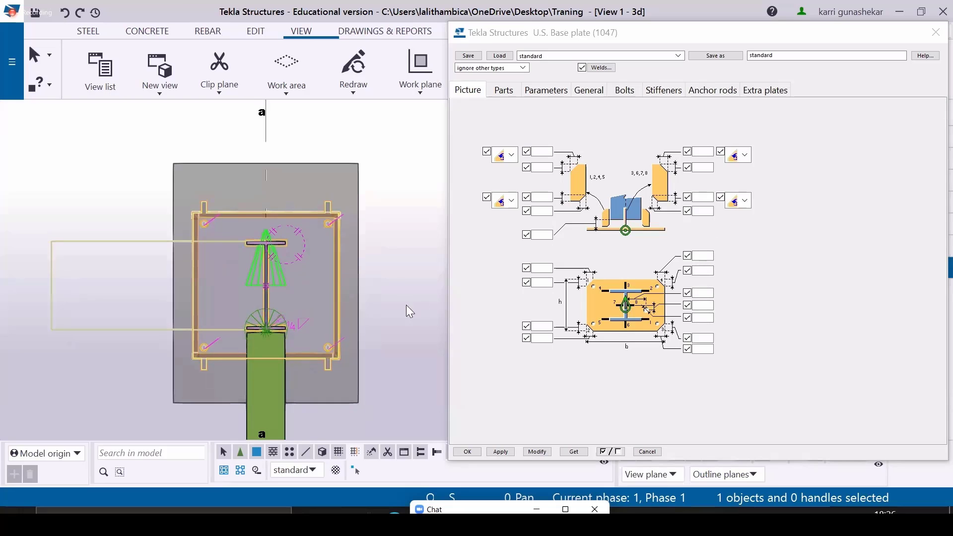
pyautogui.scroll(3, 258, 258)
pyautogui.scroll(1, 300, 272)
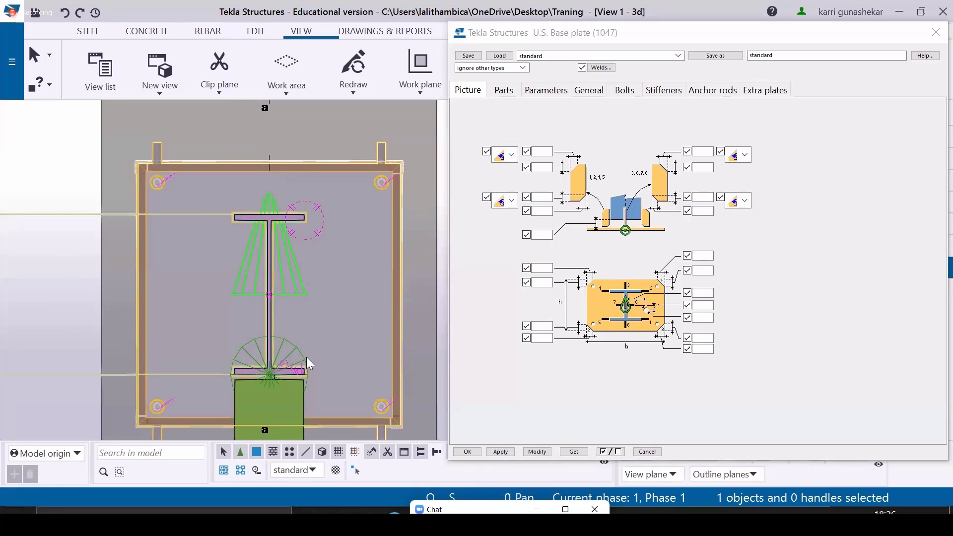
pyautogui.click(503, 91)
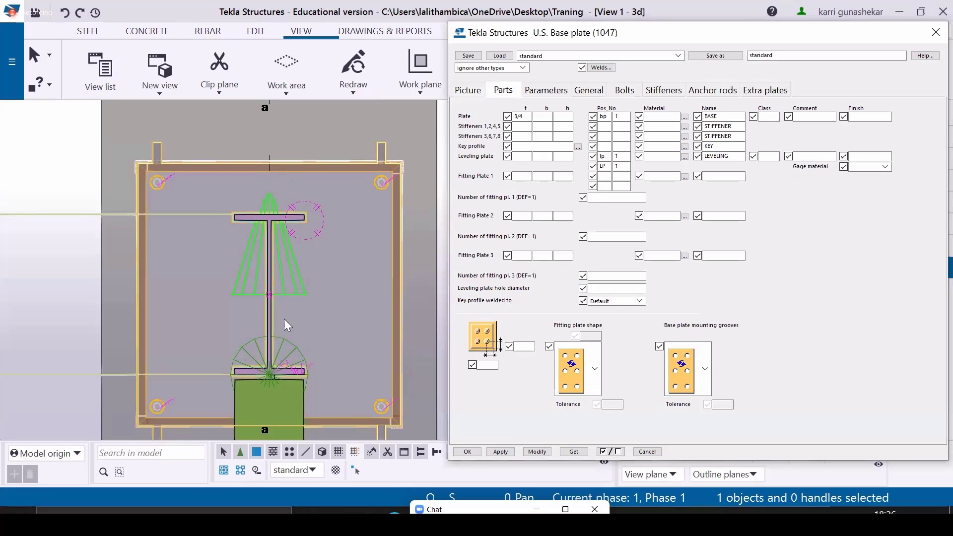
pyautogui.scroll(-3, 306, 233)
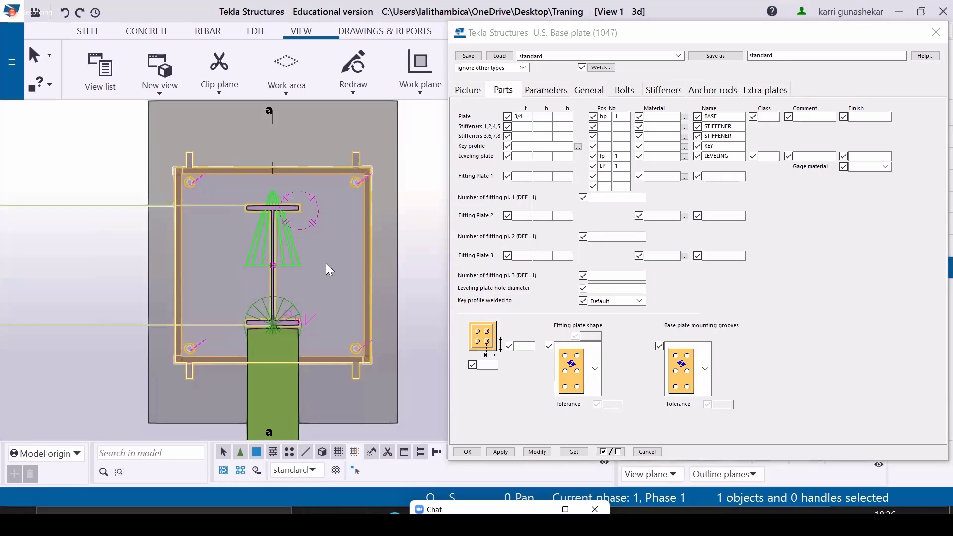
pyautogui.moveTo(307, 261); pyautogui.dragTo(308, 281, button='middle')
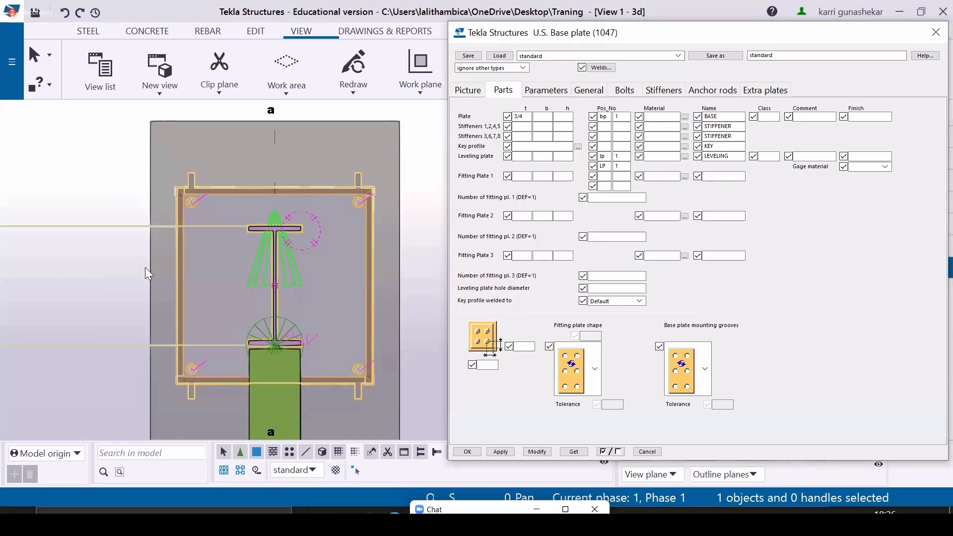
pyautogui.moveTo(201, 193); pyautogui.dragTo(204, 233, button='middle')
# Set the base plate's thickness to 1"1/2 in the part settings and apply it to the connection in the grid a elevation
pyautogui.hotkey('ctrl', 'Tab')
pyautogui.scroll(3, 161, 282)
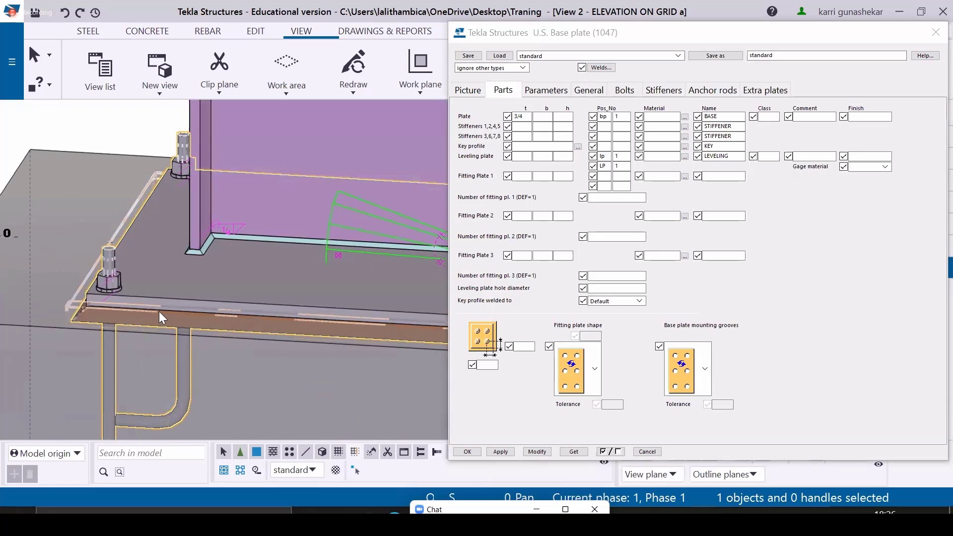
pyautogui.scroll(1, 161, 296)
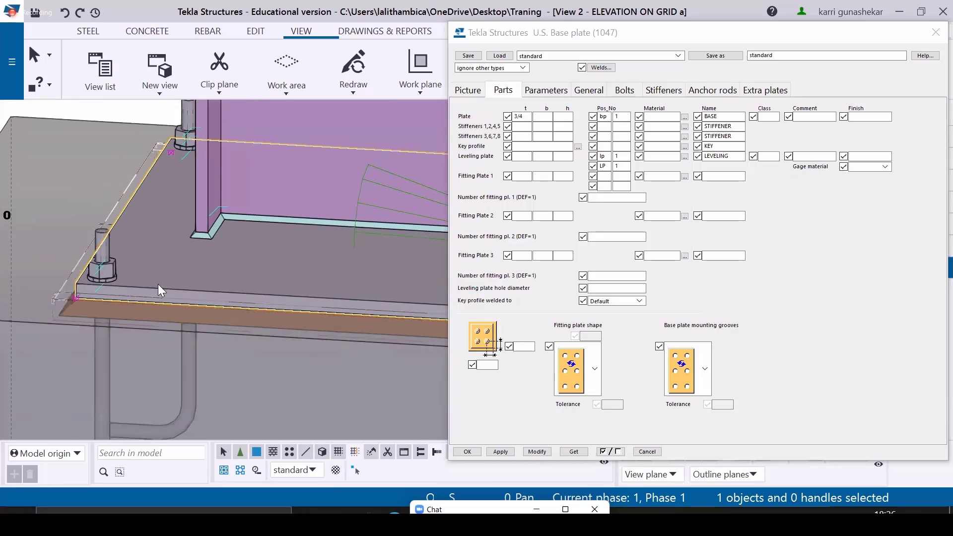
pyautogui.moveTo(168, 285); pyautogui.dragTo(130, 280, button='middle')
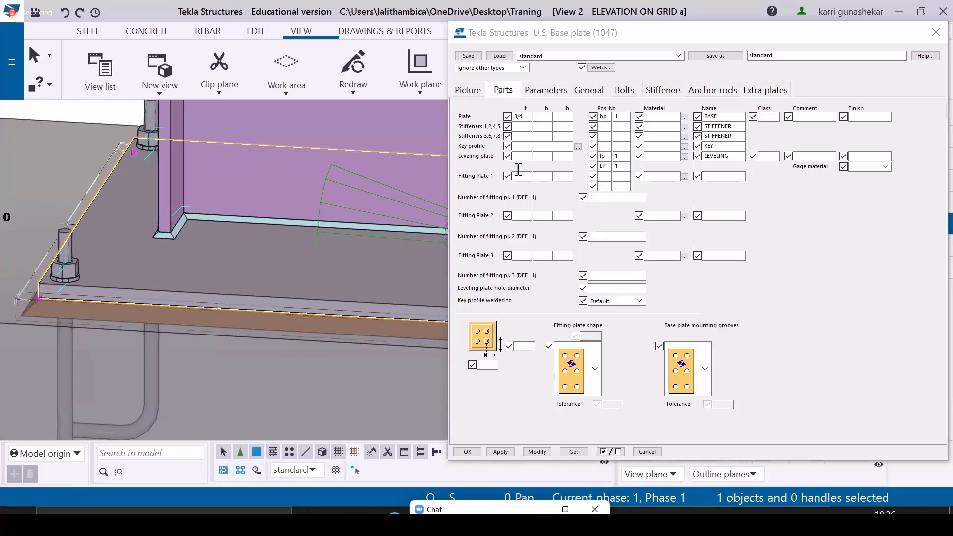
pyautogui.click(323, 194)
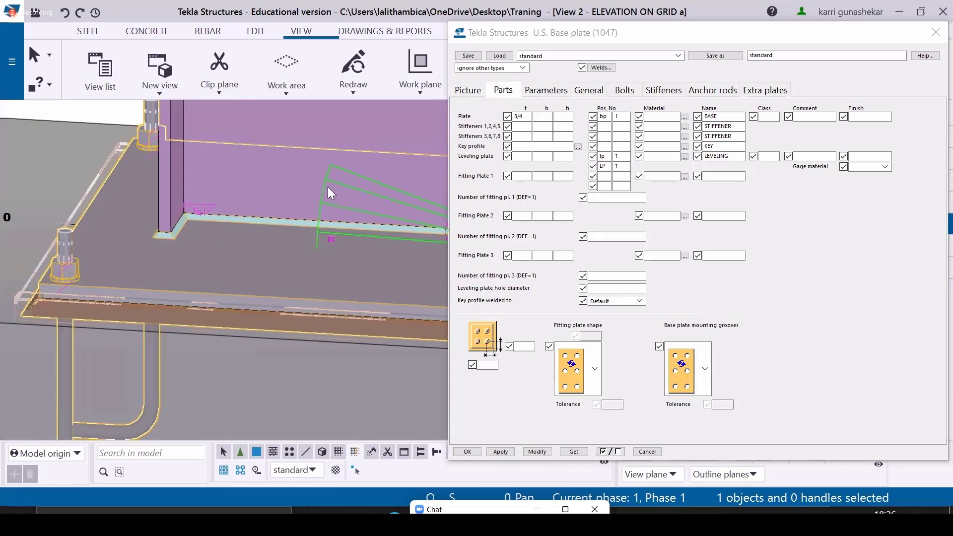
pyautogui.doubleClick(519, 117)
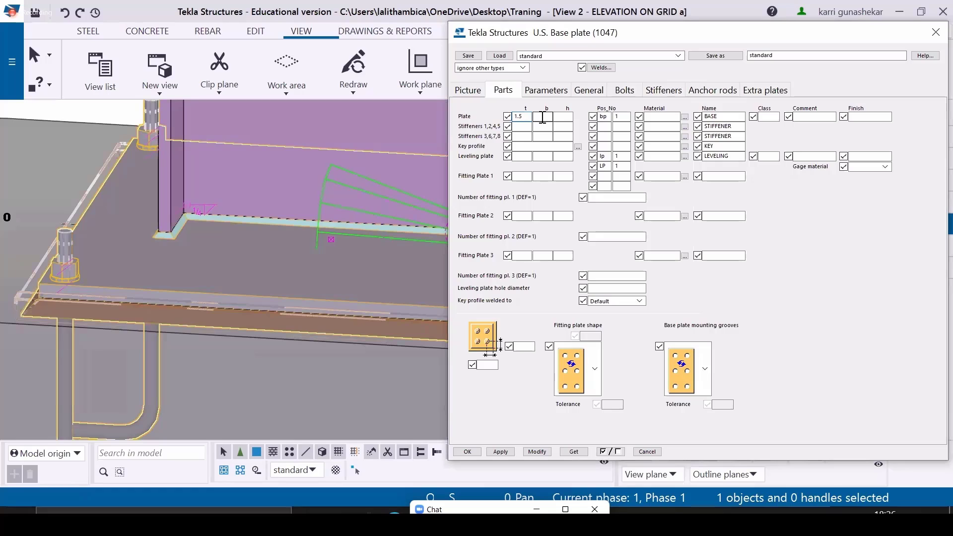
pyautogui.click(543, 117)
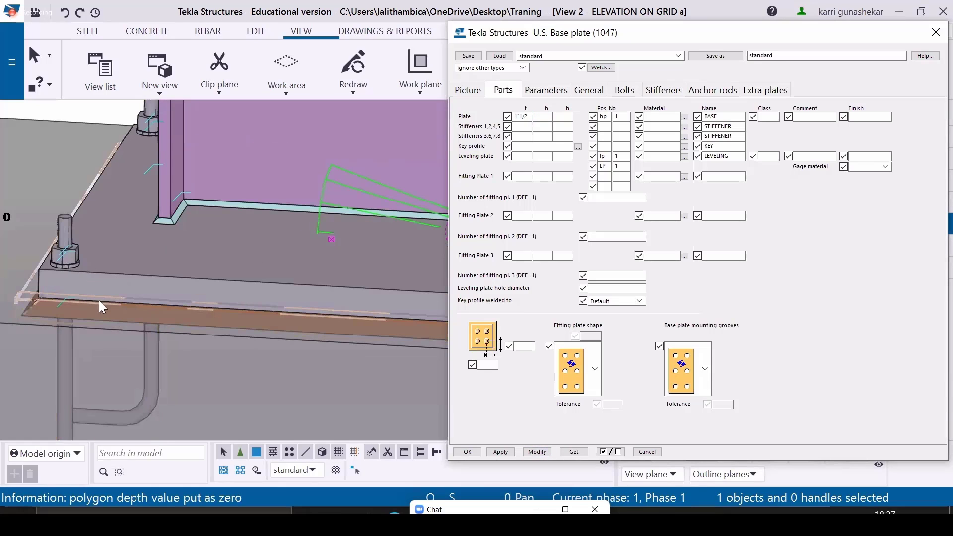
pyautogui.moveTo(132, 237); pyautogui.dragTo(147, 252, button='middle')
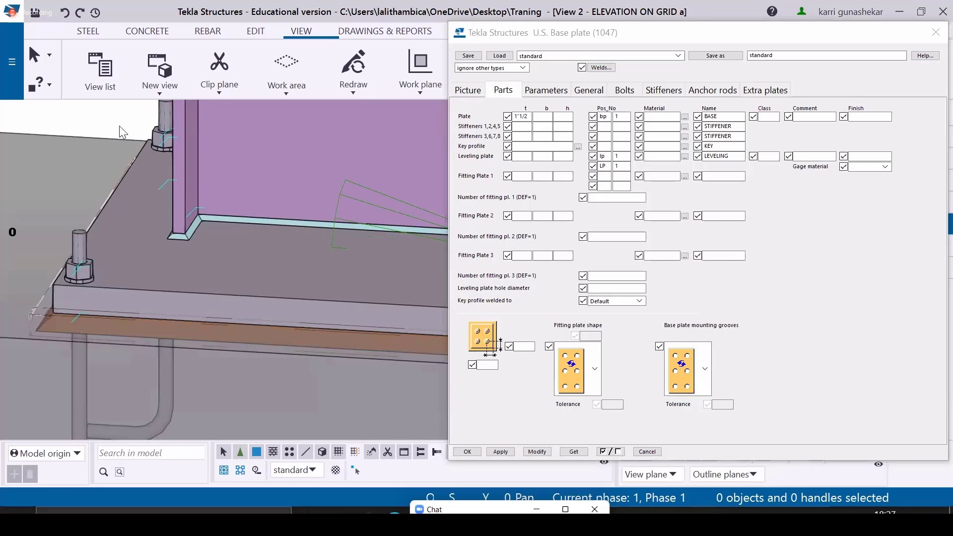
# Select the base plate connection and modify its plate width b to 2'-0"
pyautogui.doubleClick(520, 116)
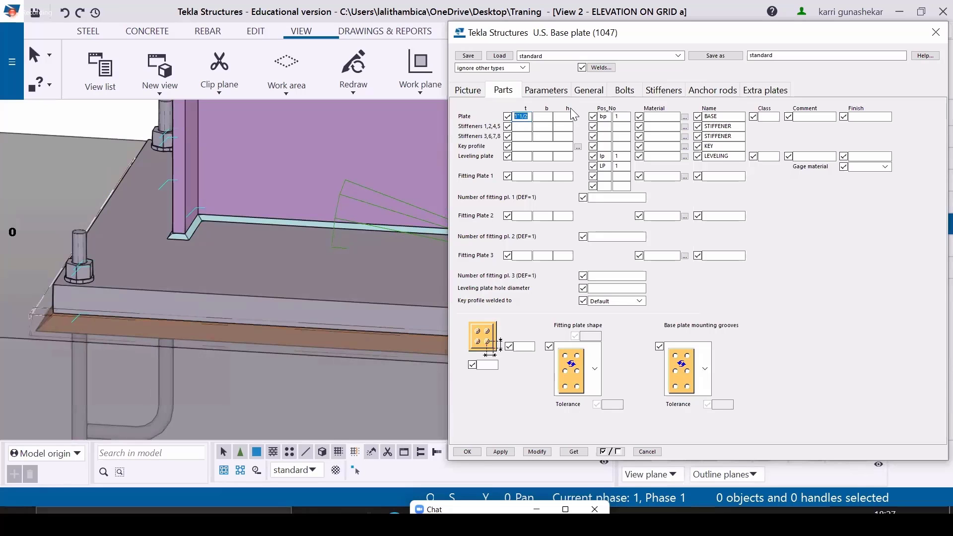
pyautogui.scroll(-5, 139, 276)
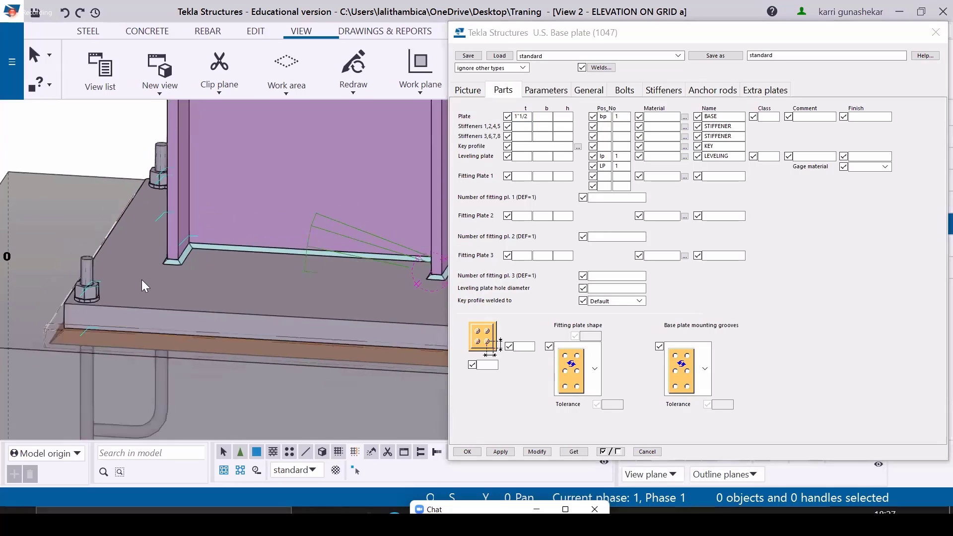
pyautogui.scroll(3, 220, 261)
pyautogui.click(221, 258)
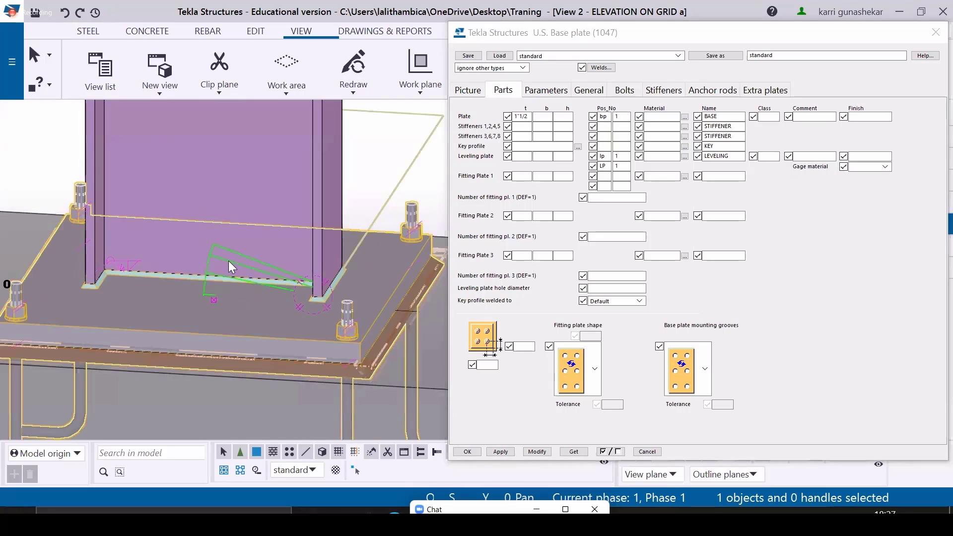
pyautogui.click(541, 117)
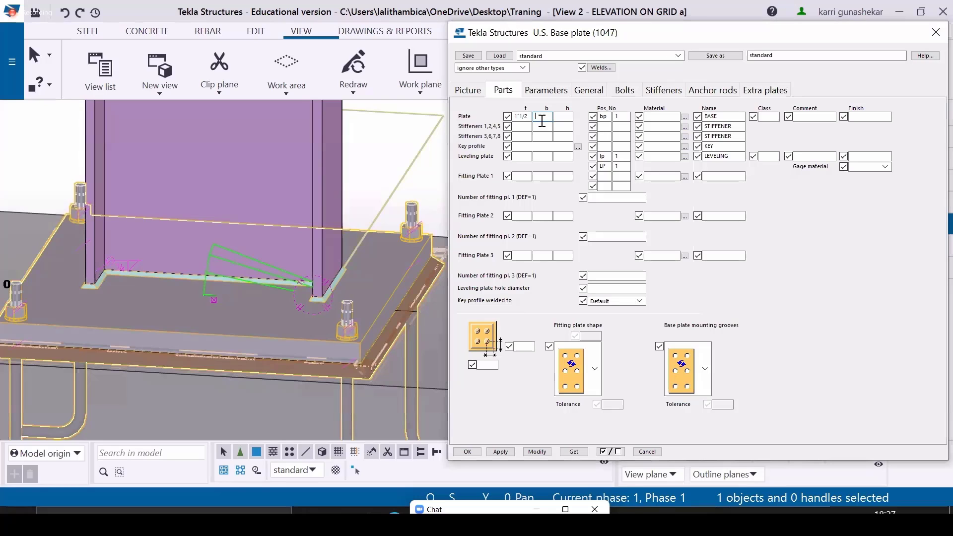
pyautogui.write('2-0"')
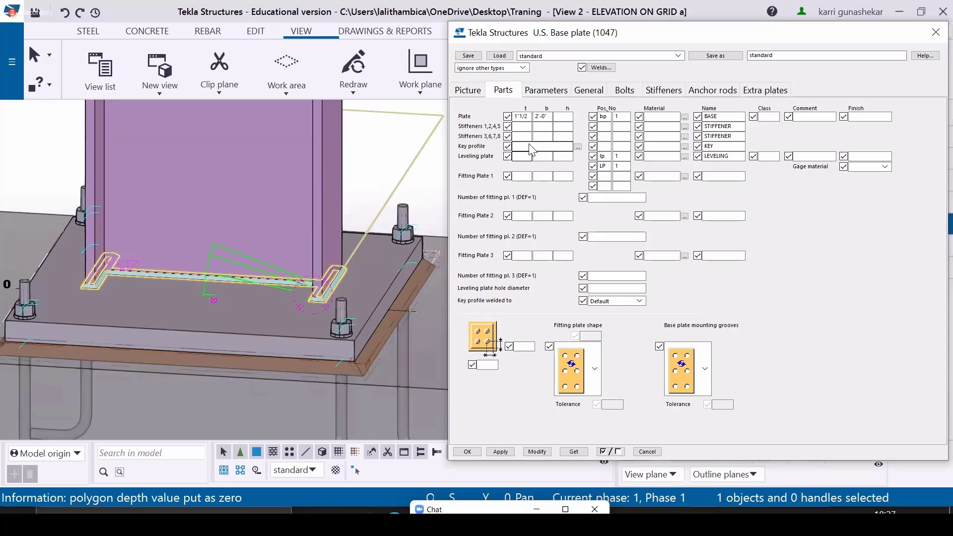
# Set the plate's h dimension to 2'-0" and apply it to the selected base plate connection
pyautogui.doubleClick(550, 117)
pyautogui.click(560, 118)
pyautogui.write('2-0')
pyautogui.click(228, 266)
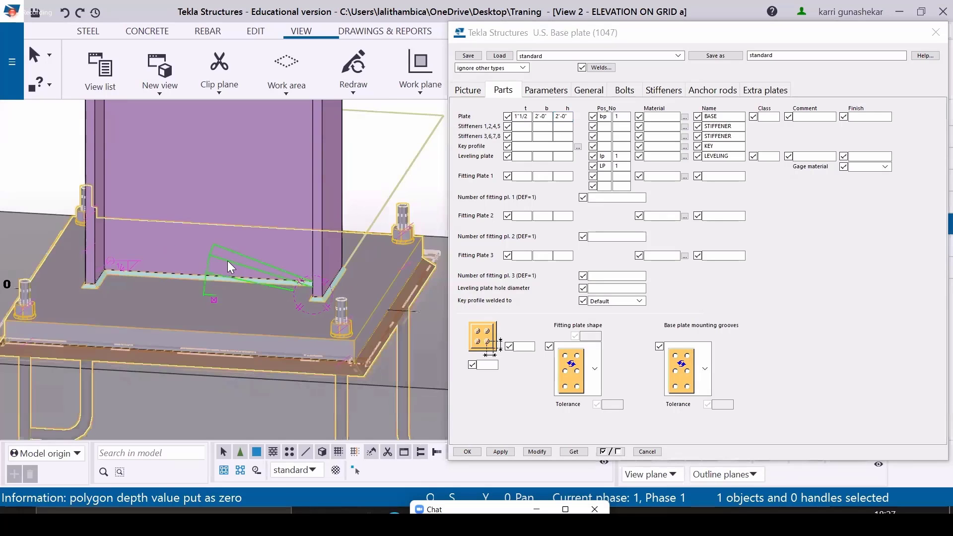
pyautogui.click(536, 451)
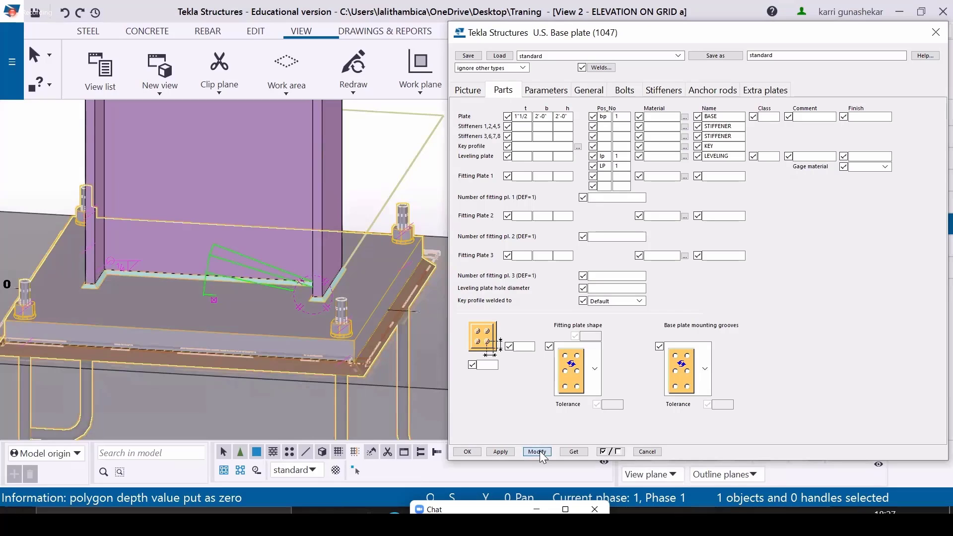
pyautogui.moveTo(193, 266); pyautogui.dragTo(206, 273, button='middle')
pyautogui.scroll(-2, 207, 273)
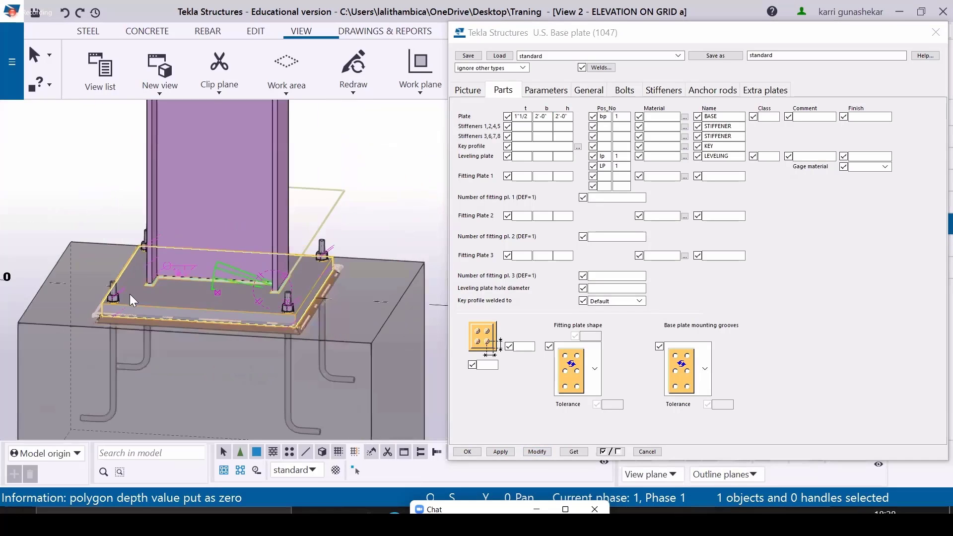
pyautogui.scroll(2, 129, 294)
# Close the component properties and measure the base plate's front upper edge, placing the dimension below the plate
pyautogui.click(646, 451)
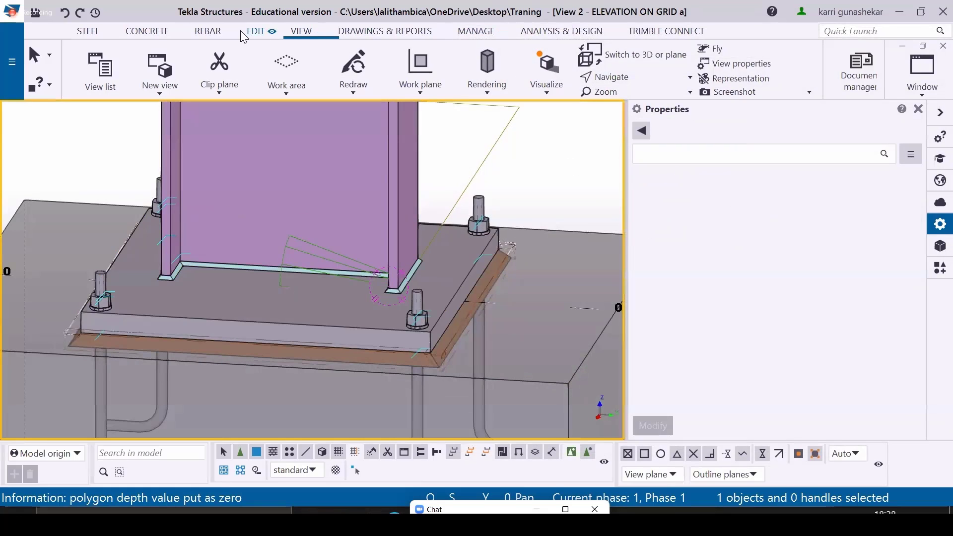
pyautogui.click(256, 31)
pyautogui.click(695, 62)
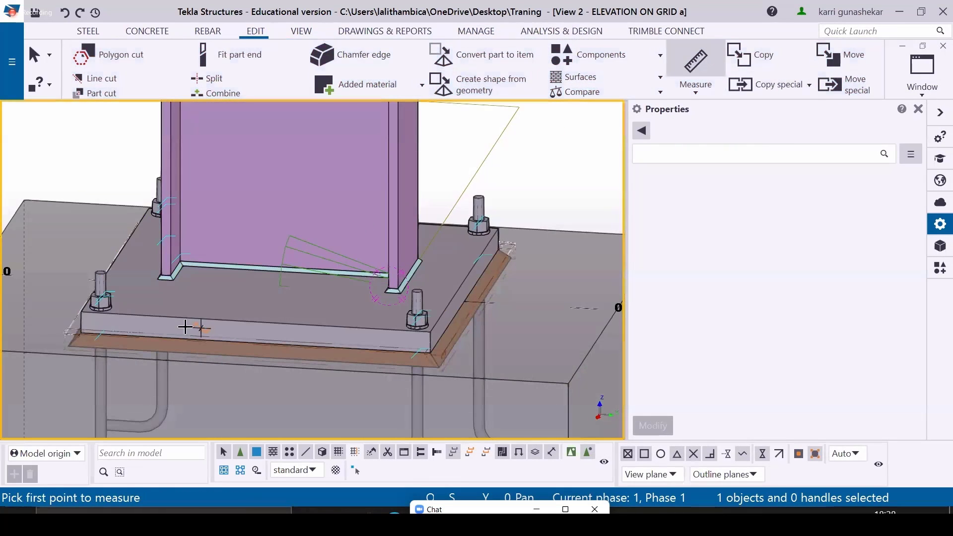
pyautogui.scroll(3, 187, 325)
pyautogui.click(67, 301)
pyautogui.scroll(-2, 67, 302)
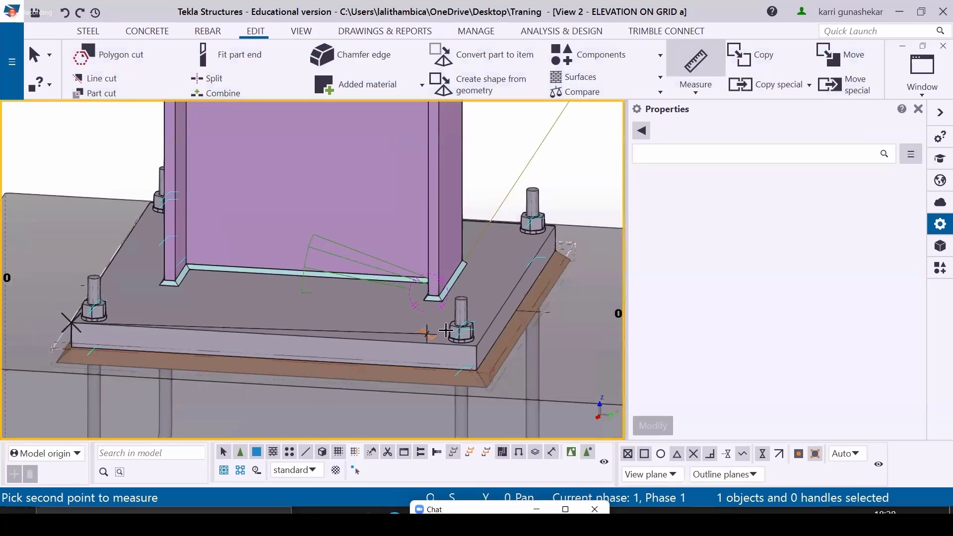
pyautogui.click(477, 346)
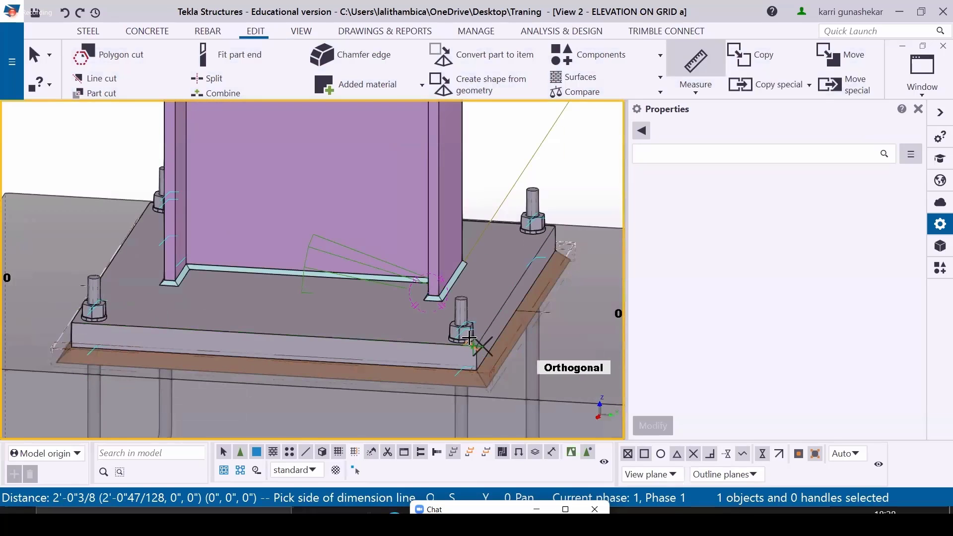
pyautogui.click(304, 395)
pyautogui.scroll(4, 245, 291)
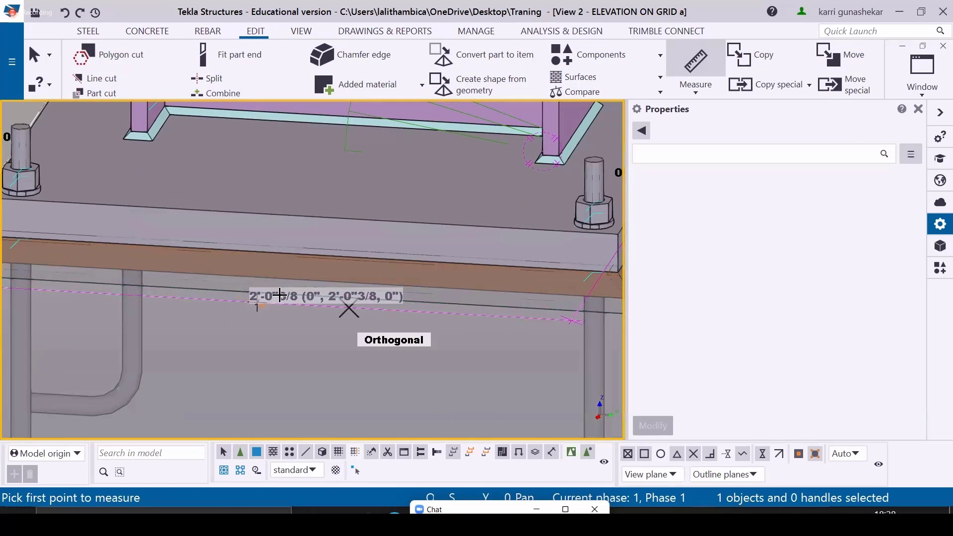
pyautogui.scroll(-3, 262, 306)
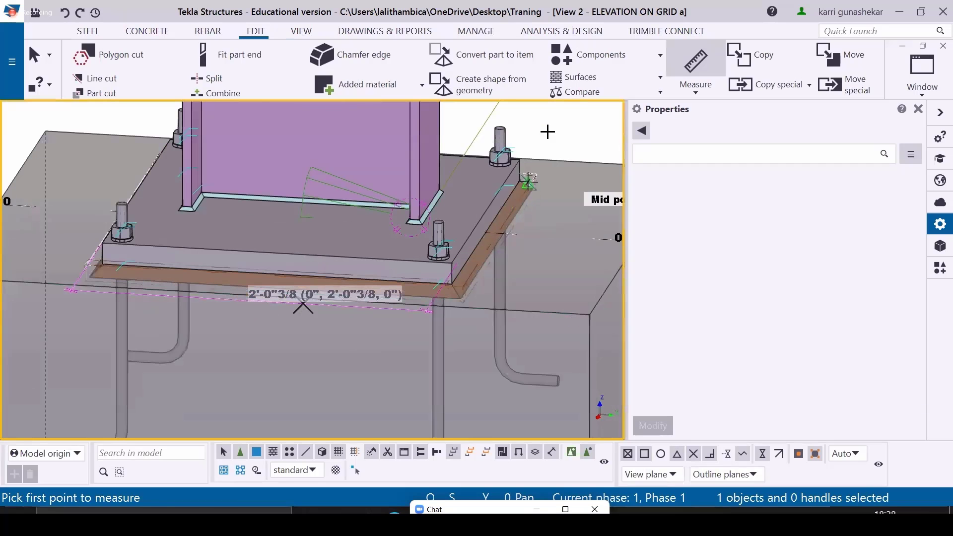
# Measure the base plate's front edge again, snapping exactly to its two upper corners
pyautogui.scroll(5, 489, 283)
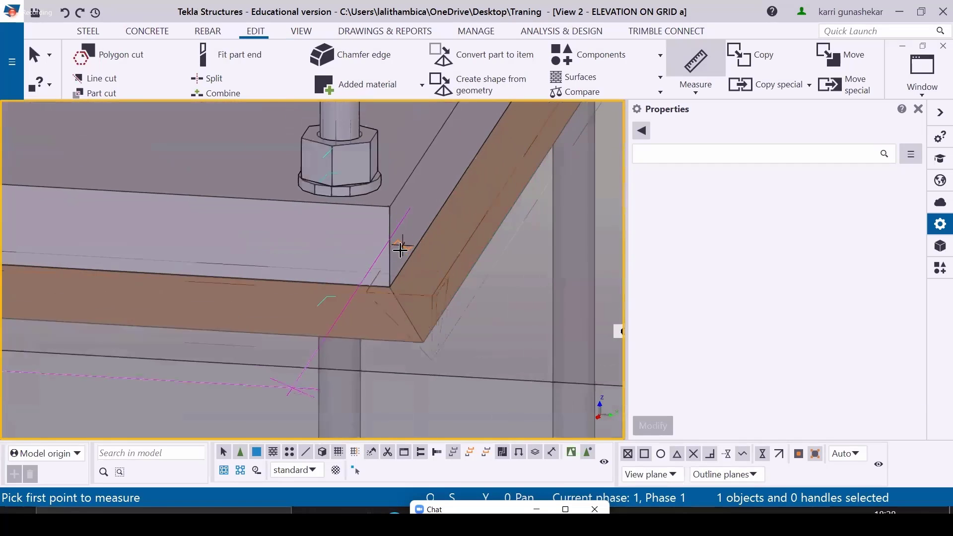
pyautogui.click(390, 195)
pyautogui.scroll(-6, 445, 208)
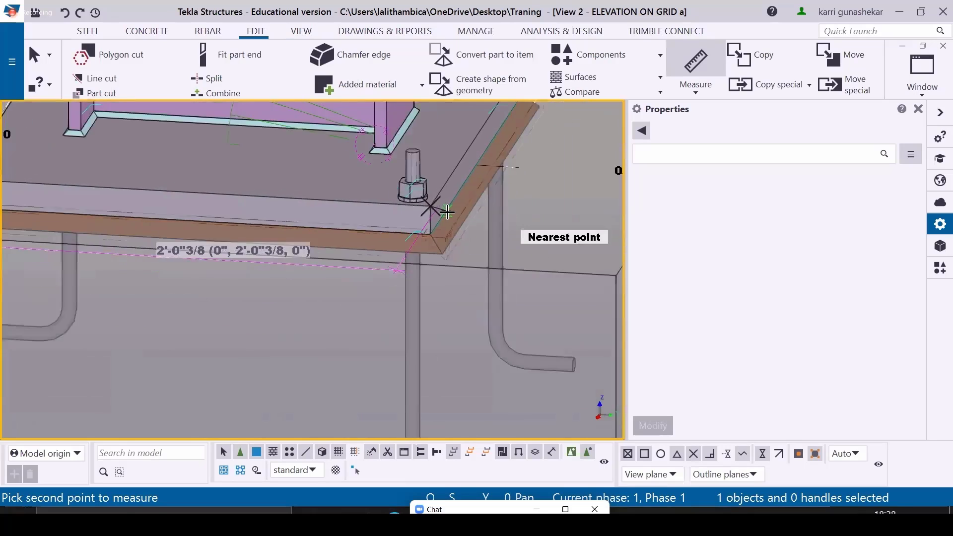
pyautogui.scroll(3, 432, 204)
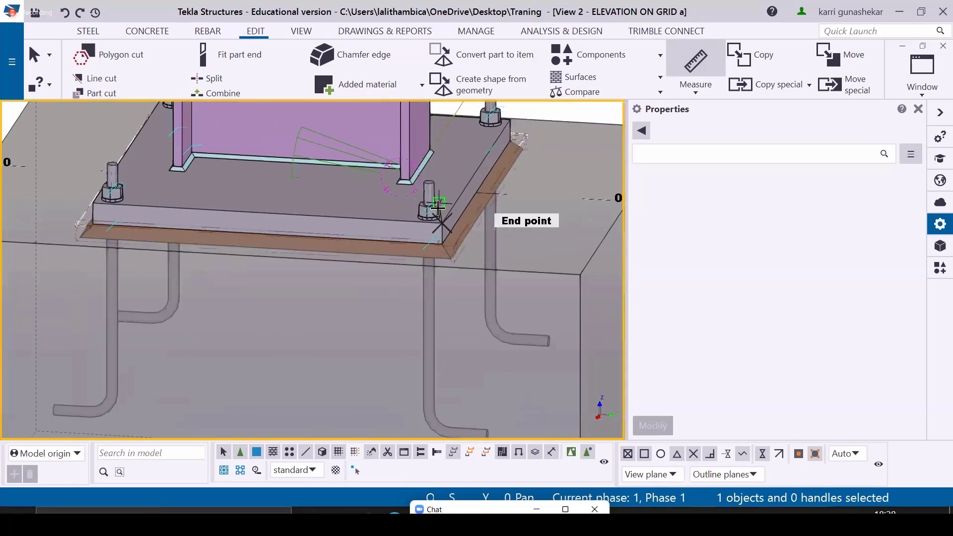
pyautogui.scroll(-4, 210, 251)
pyautogui.scroll(4, 77, 242)
pyautogui.scroll(4, 46, 229)
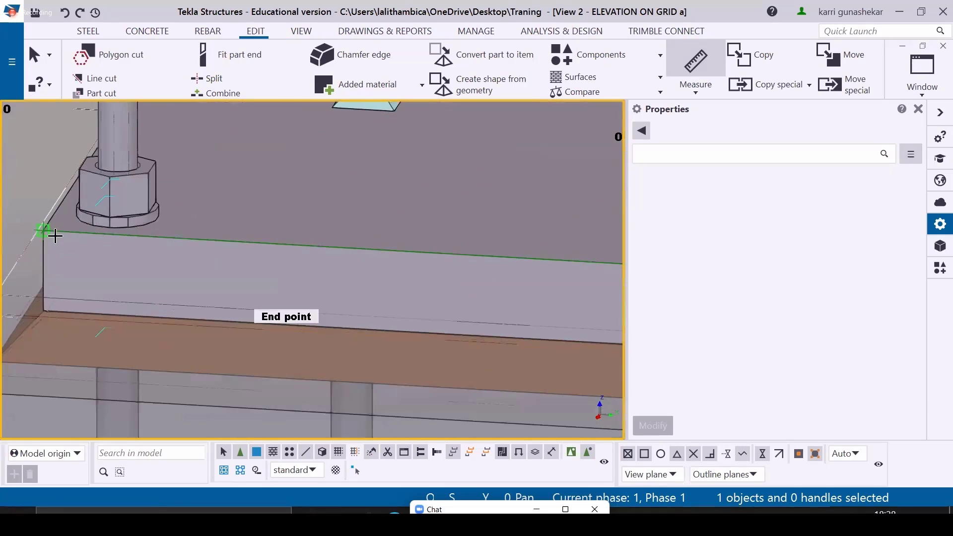
pyautogui.click(25, 220)
pyautogui.scroll(-6, 30, 213)
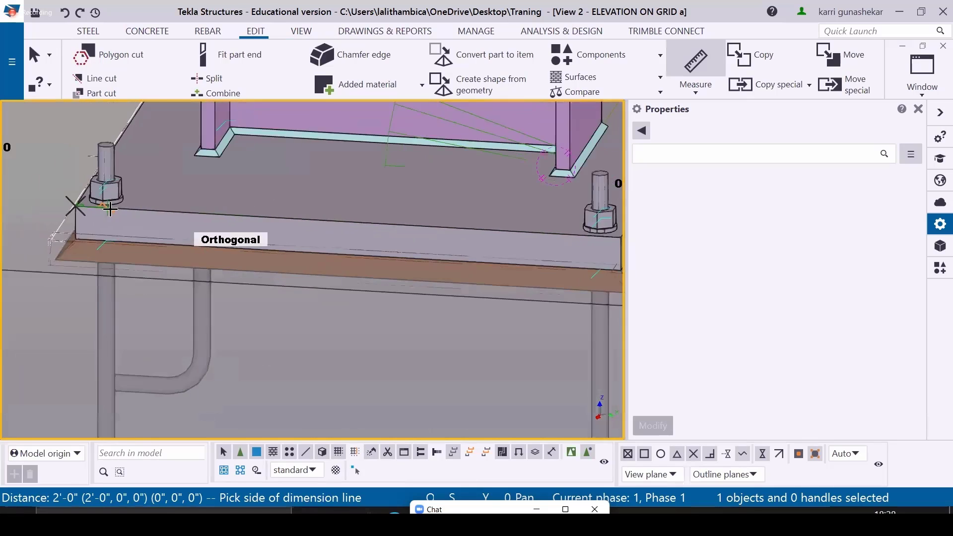
pyautogui.click(192, 288)
pyautogui.scroll(1, 191, 286)
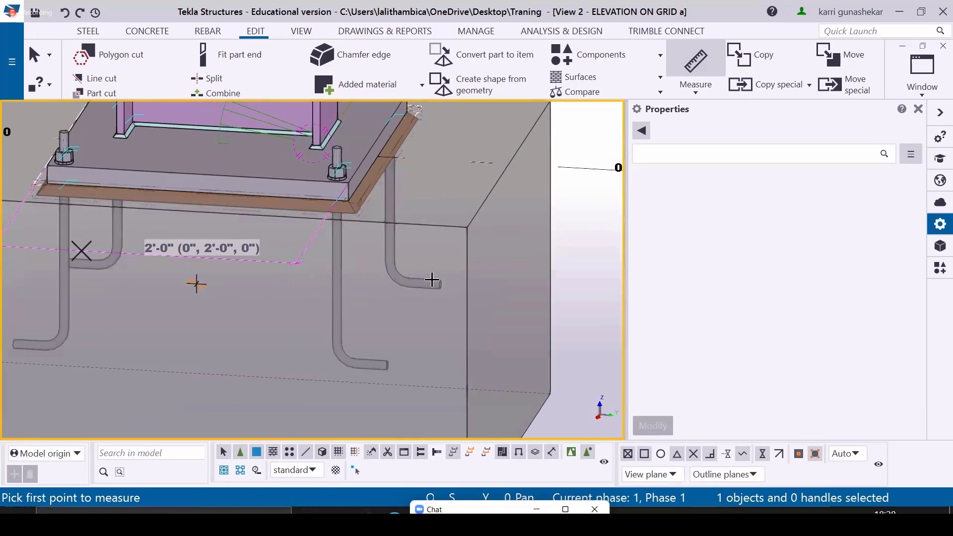
# Measure the base plate's side edge from its front corner to its back corner, placing the dimension outside the plate, and end measuring
pyautogui.scroll(-2, 397, 336)
pyautogui.scroll(5, 354, 237)
pyautogui.scroll(-2, 353, 237)
pyautogui.click(347, 230)
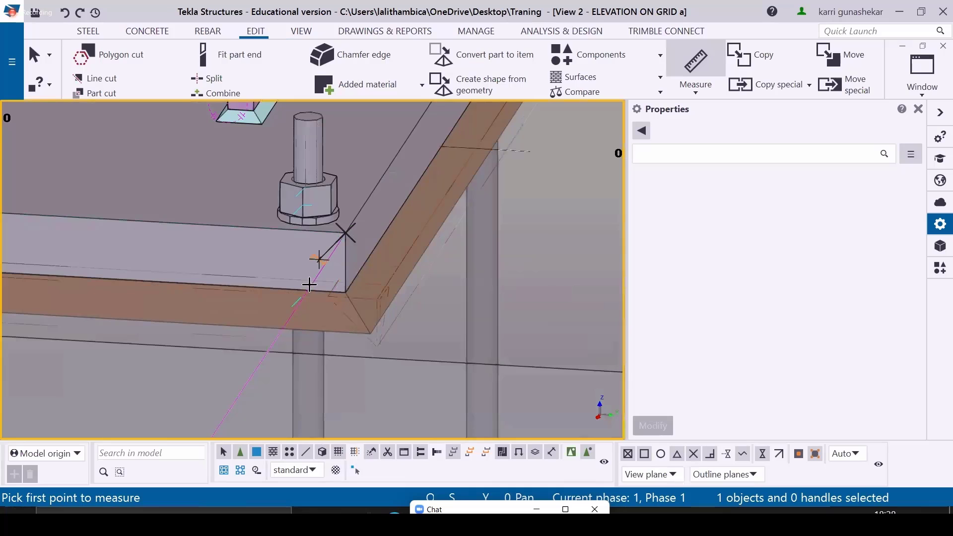
pyautogui.scroll(-2, 318, 290)
pyautogui.scroll(6, 389, 206)
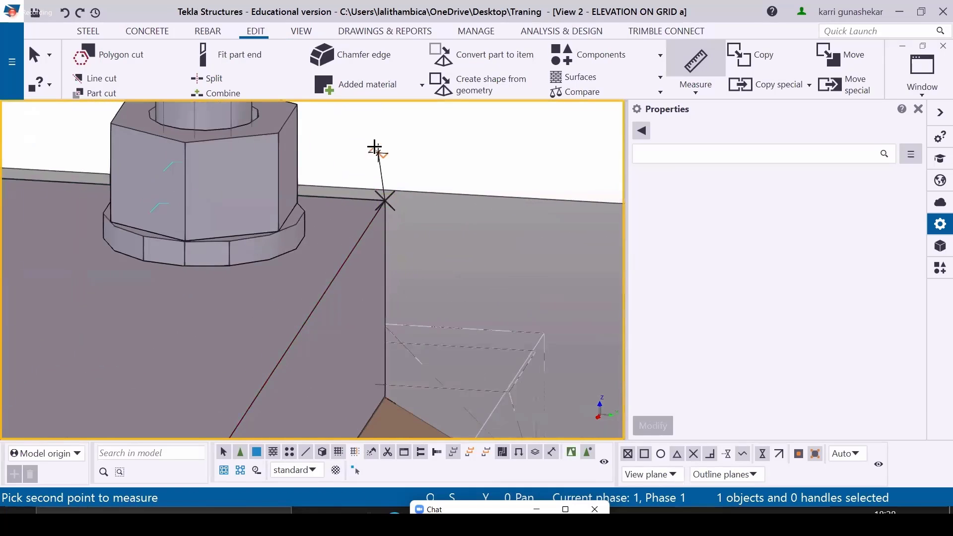
pyautogui.click(376, 151)
pyautogui.scroll(-5, 367, 155)
pyautogui.click(558, 169)
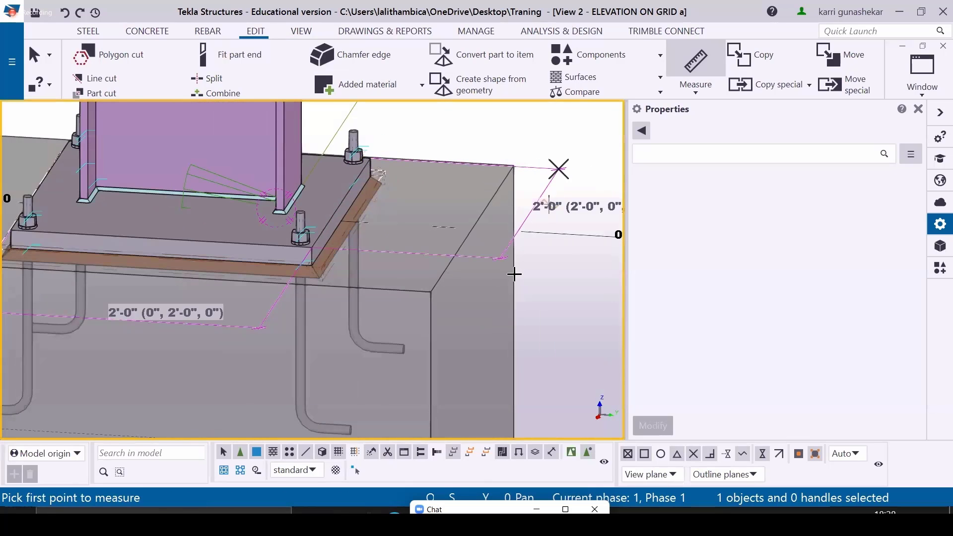
pyautogui.scroll(-3, 516, 275)
pyautogui.rightClick(475, 167)
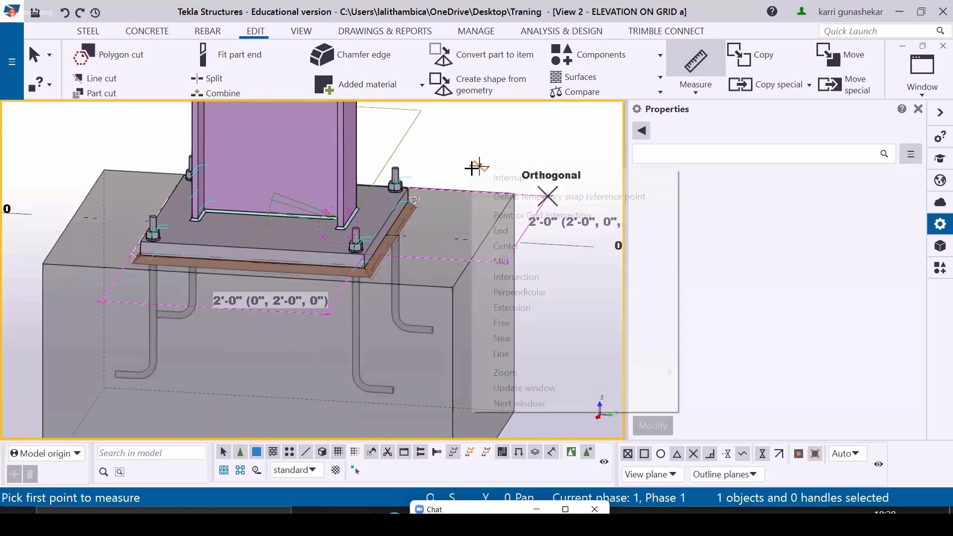
pyautogui.click(490, 176)
# Measure the base plate's thickness at its front corner, placing the dimension beside the corner, and end measuring
pyautogui.keyDown('ctrl'); pyautogui.moveTo(486, 214); pyautogui.dragTo(445, 253, button='middle'); pyautogui.keyUp('ctrl')
pyautogui.scroll(5, 442, 246)
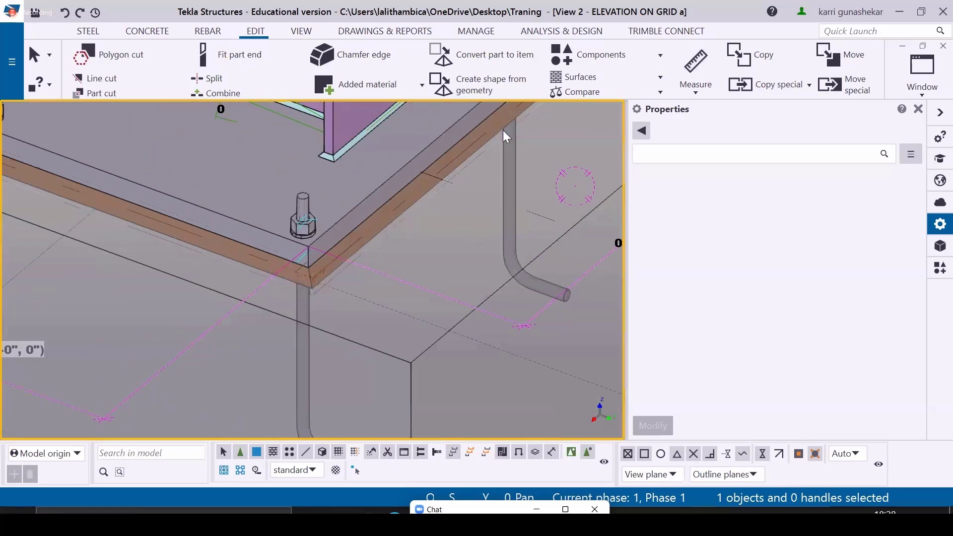
pyautogui.press('Return')
pyautogui.scroll(2, 300, 258)
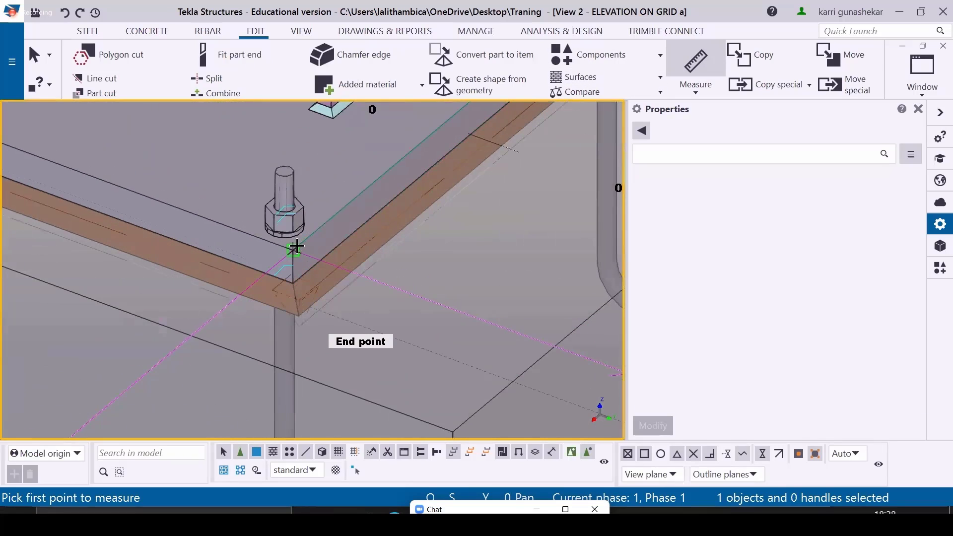
pyautogui.click(293, 247)
pyautogui.scroll(2, 294, 271)
pyautogui.click(295, 282)
pyautogui.click(390, 272)
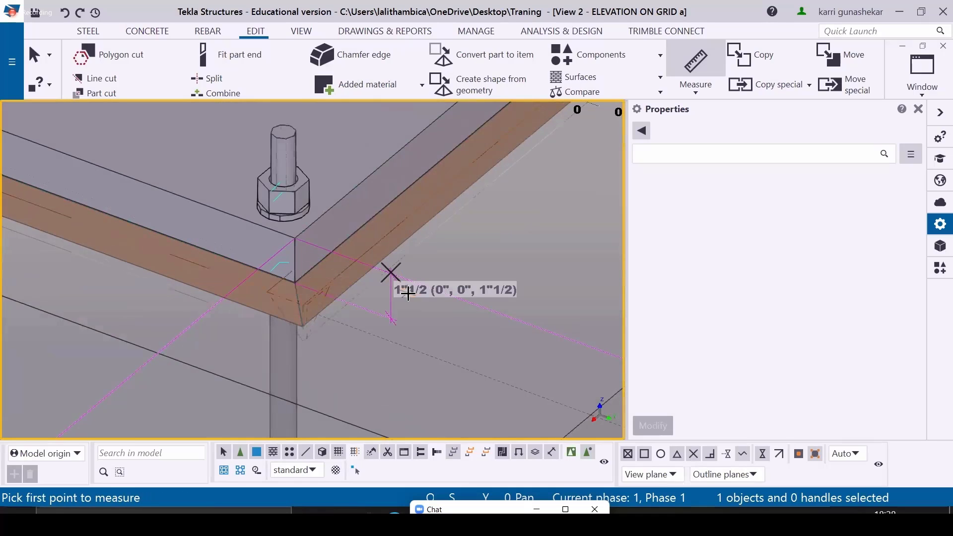
pyautogui.rightClick(466, 193)
pyautogui.click(491, 201)
# Reopen the base plate connection's properties and show its part settings
pyautogui.scroll(-5, 401, 248)
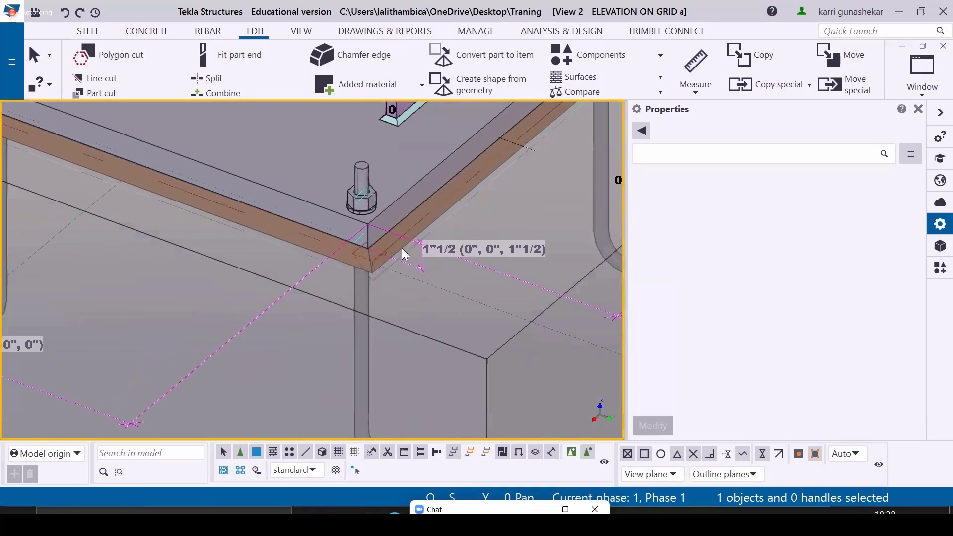
pyautogui.scroll(5, 369, 198)
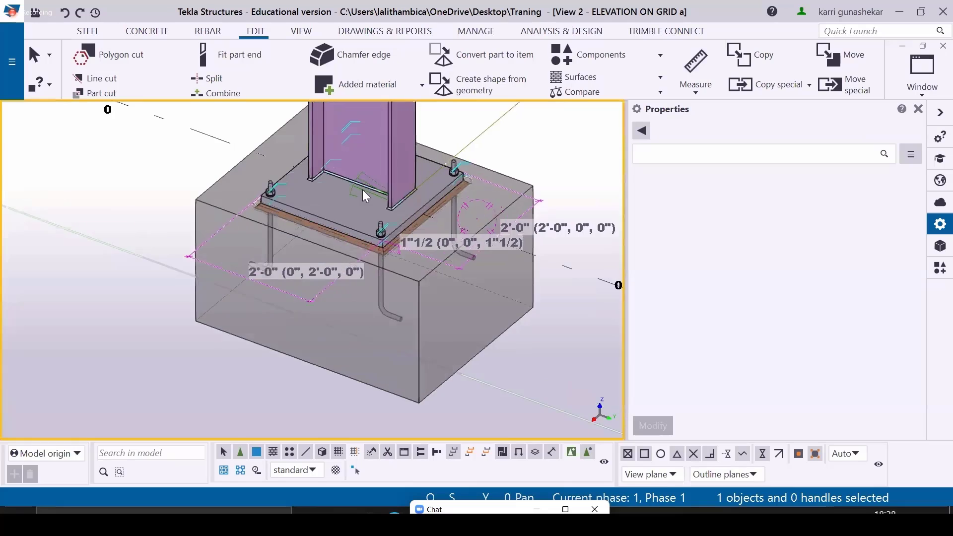
pyautogui.doubleClick(364, 180)
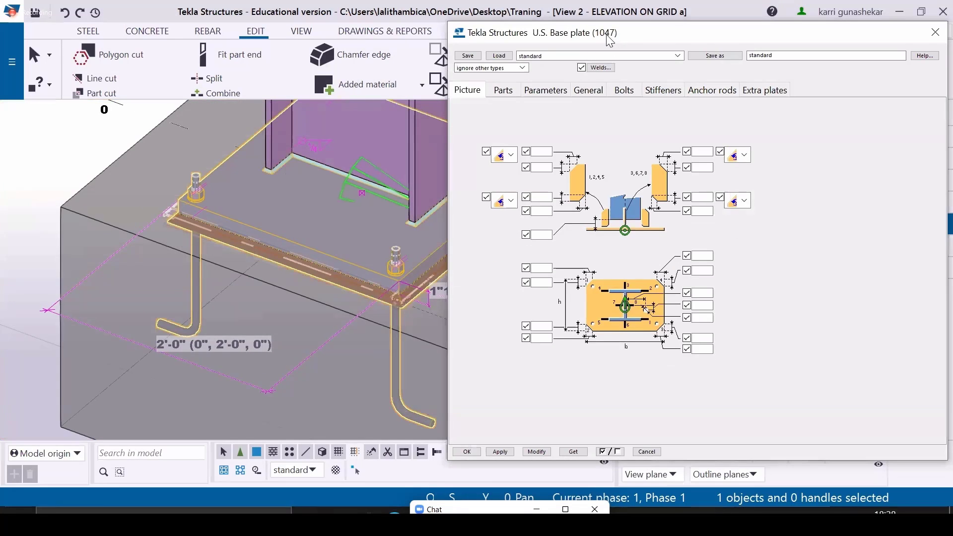
pyautogui.moveTo(599, 44); pyautogui.dragTo(584, 46)
pyautogui.scroll(-2, 281, 217)
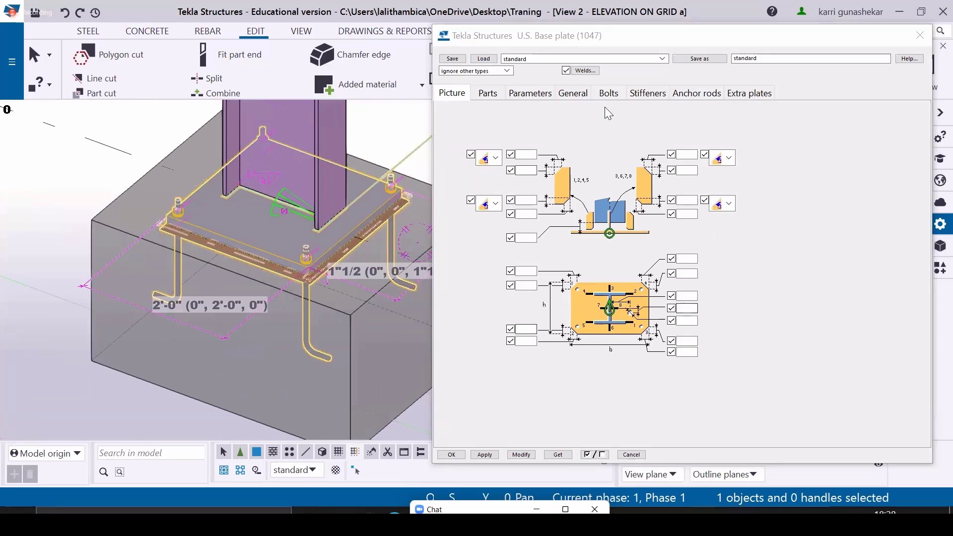
pyautogui.click(487, 94)
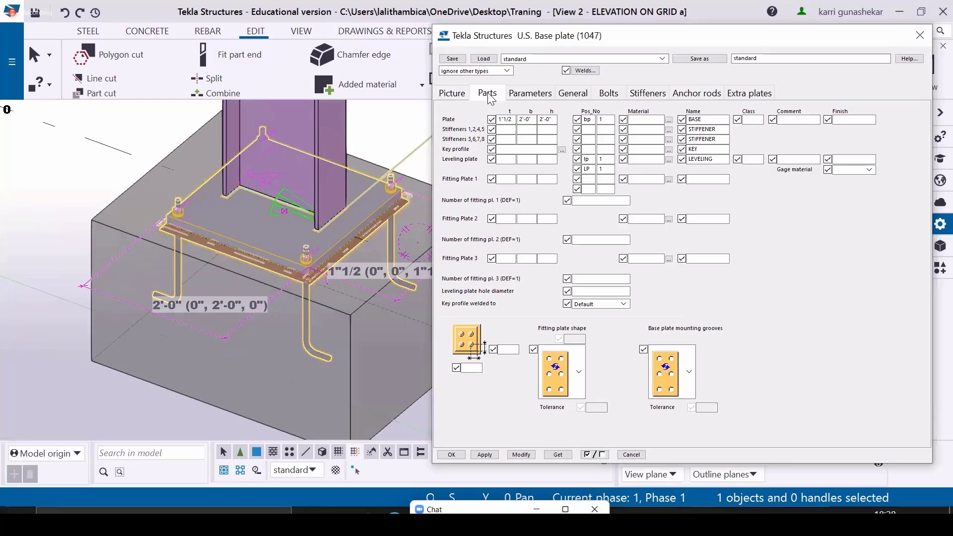
# Set the plate's material to steel grade A36
pyautogui.doubleClick(586, 119)
pyautogui.doubleClick(606, 121)
pyautogui.click(669, 120)
pyautogui.moveTo(504, 112); pyautogui.dragTo(744, 72)
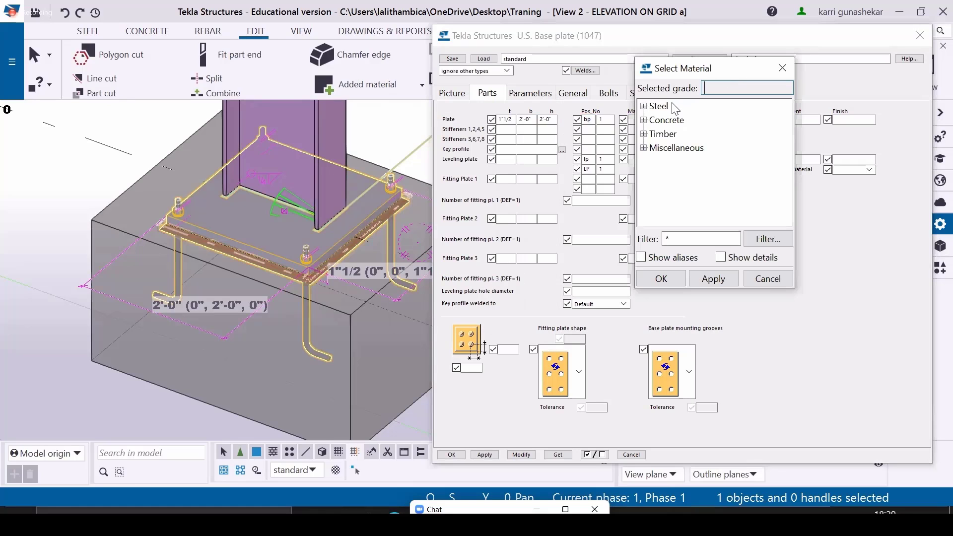
pyautogui.click(646, 108)
pyautogui.scroll(-2, 681, 187)
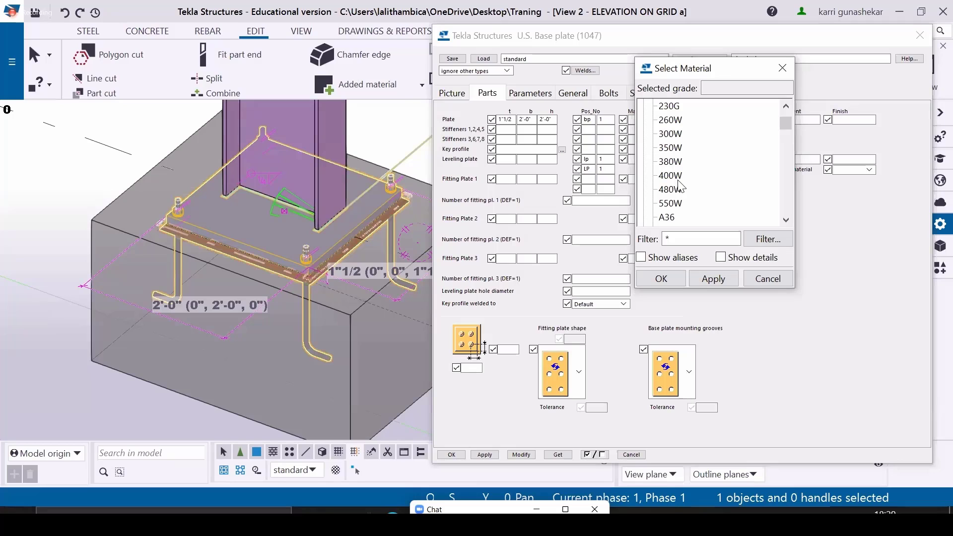
pyautogui.scroll(-1, 681, 187)
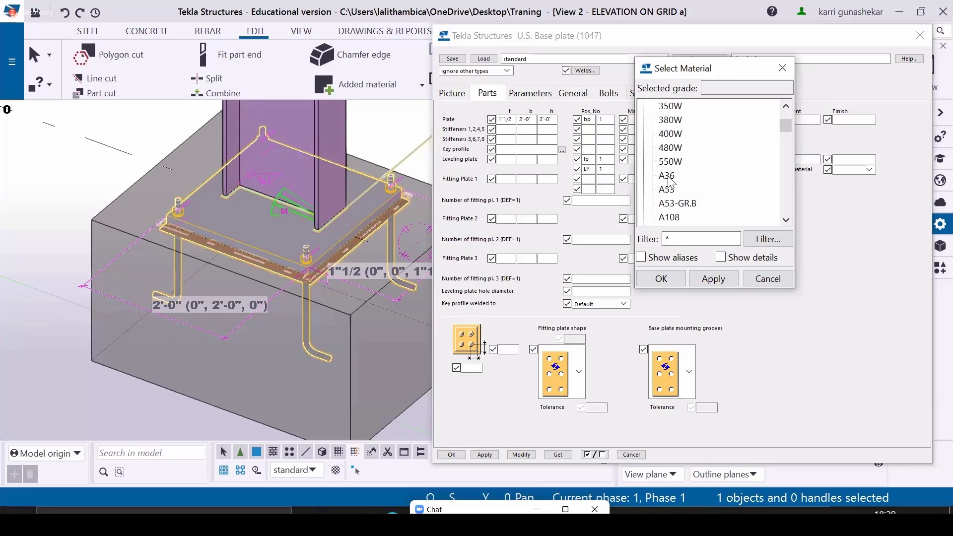
pyautogui.doubleClick(667, 175)
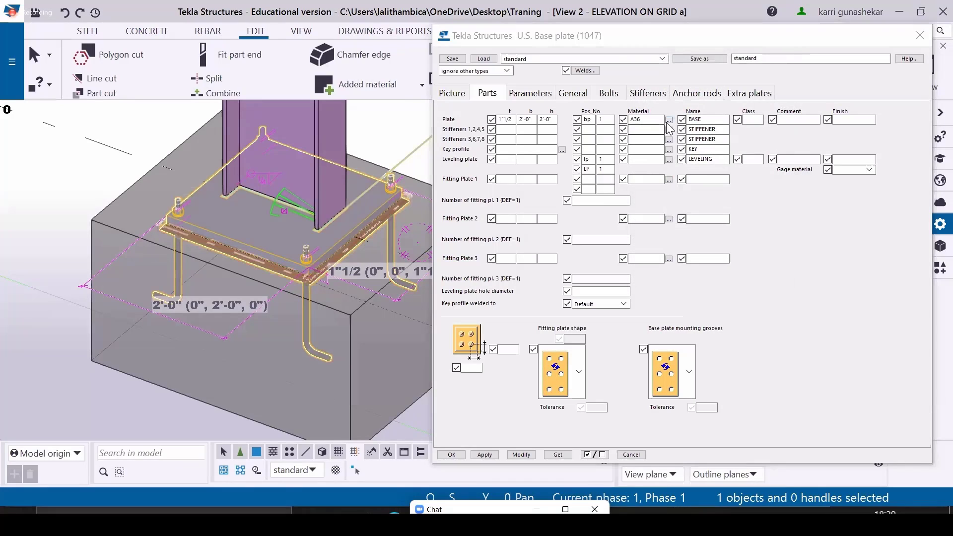
# Try steel grade A108 as the plate's material and return it to A36
pyautogui.click(669, 130)
pyautogui.scroll(-2, 595, 178)
pyautogui.click(542, 176)
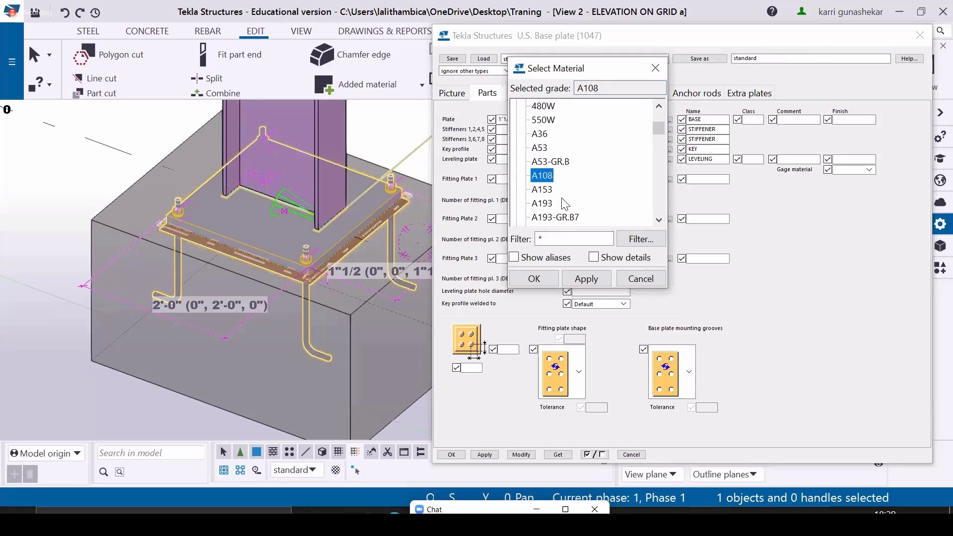
pyautogui.doubleClick(542, 175)
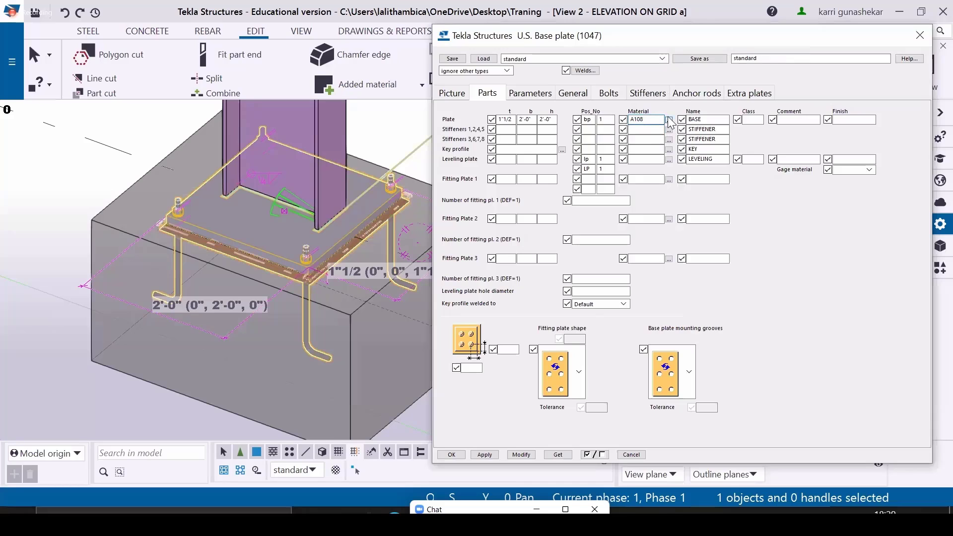
pyautogui.click(669, 120)
pyautogui.click(559, 177)
pyautogui.doubleClick(559, 176)
# Set the plate's name to BASE PLATE and apply the part settings to the selected connection
pyautogui.click(713, 120)
pyautogui.write('PLATE')
pyautogui.moveTo(724, 119); pyautogui.dragTo(691, 121)
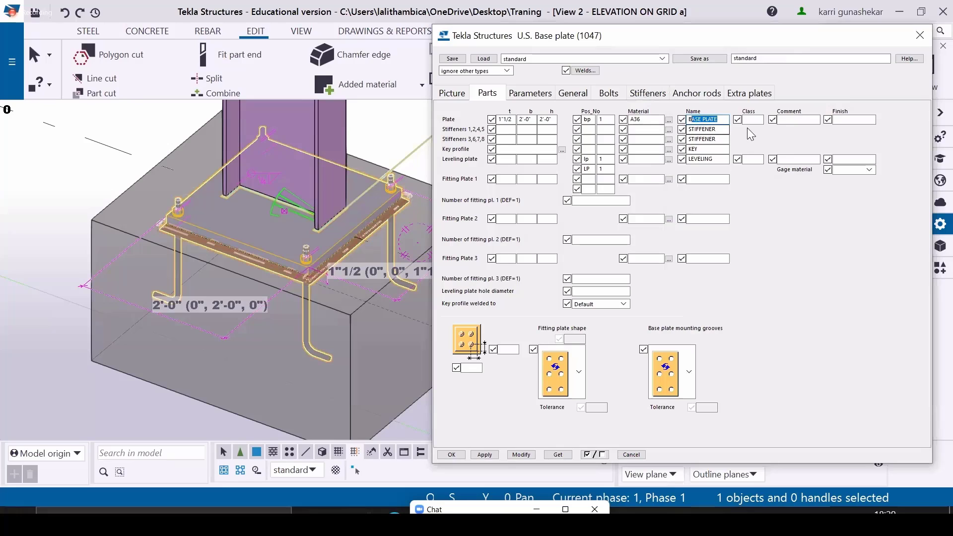
pyautogui.click(754, 121)
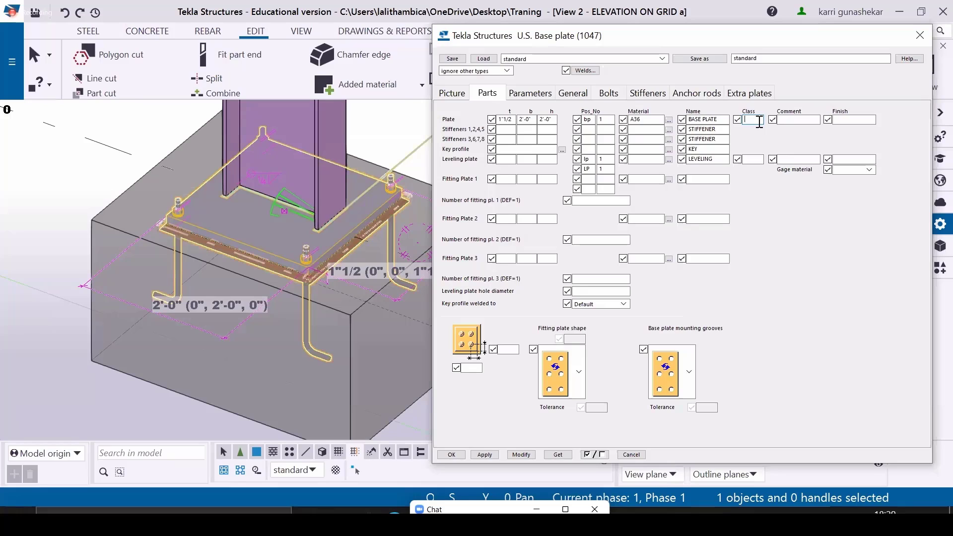
pyautogui.click(791, 121)
pyautogui.click(847, 120)
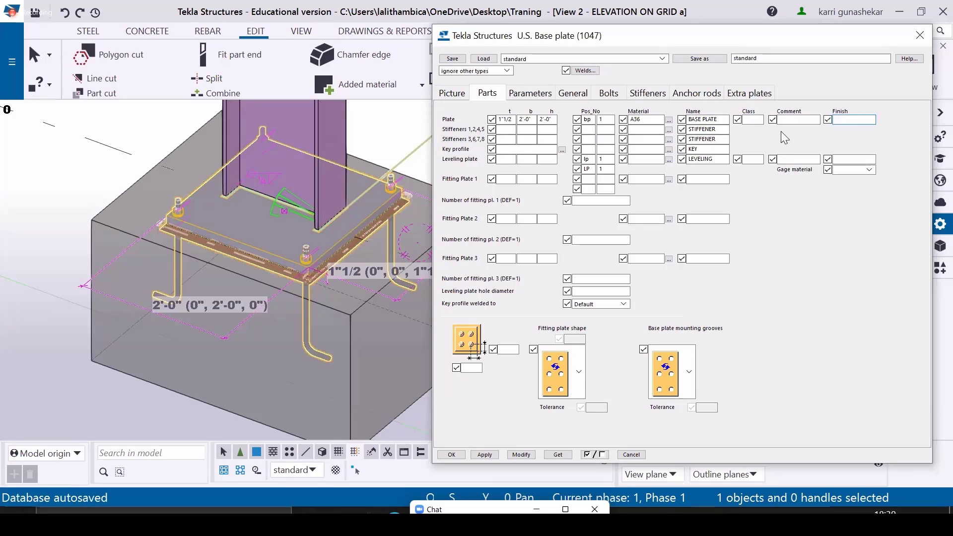
pyautogui.click(519, 455)
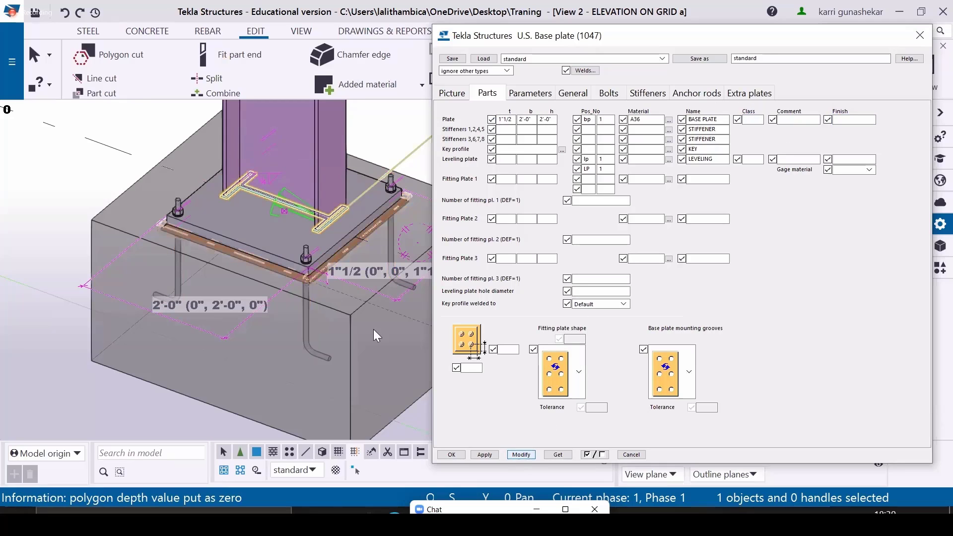
# Reselect the base plate connection and set the thickness t of stiffeners 1,2,4,5 and 3,6,7,8 to 1/2, applying it to the model
pyautogui.scroll(-3, 296, 267)
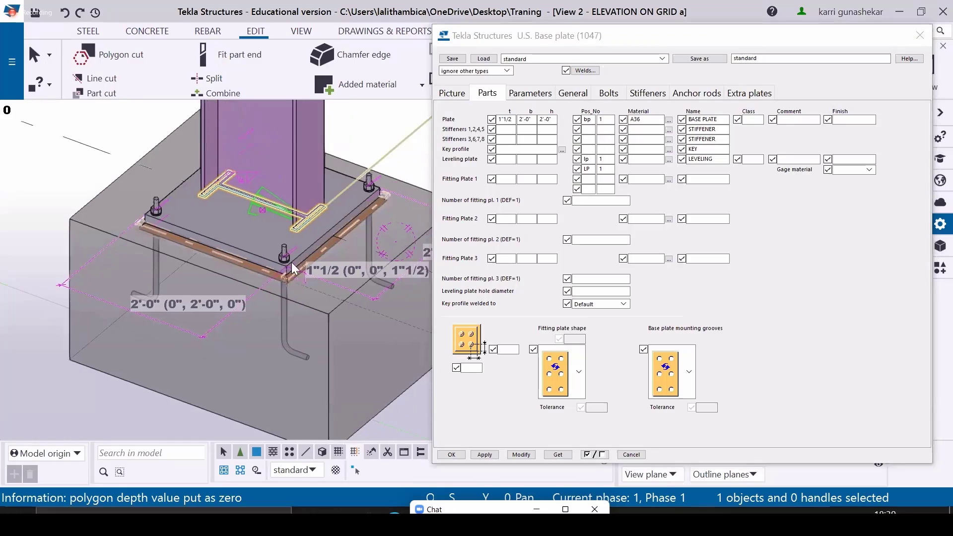
pyautogui.scroll(5, 306, 226)
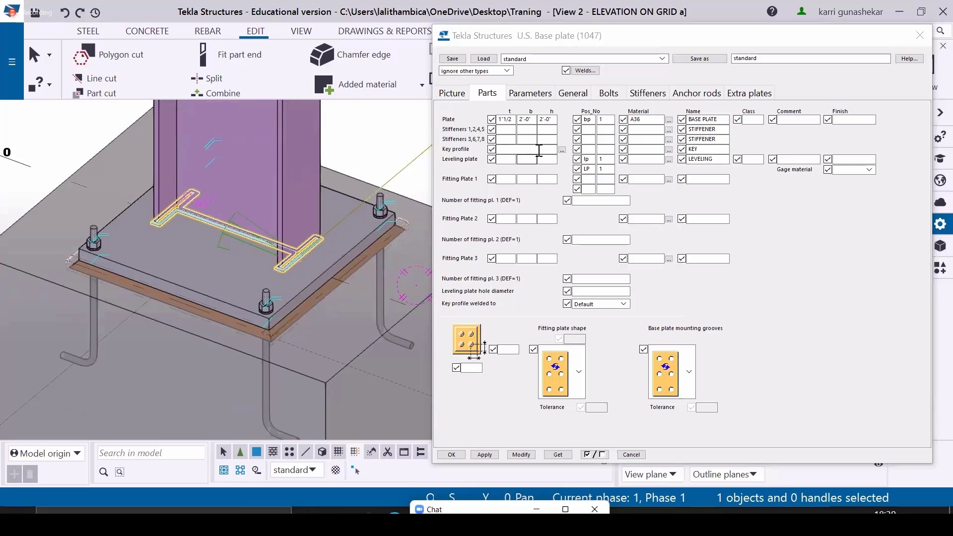
pyautogui.doubleClick(236, 218)
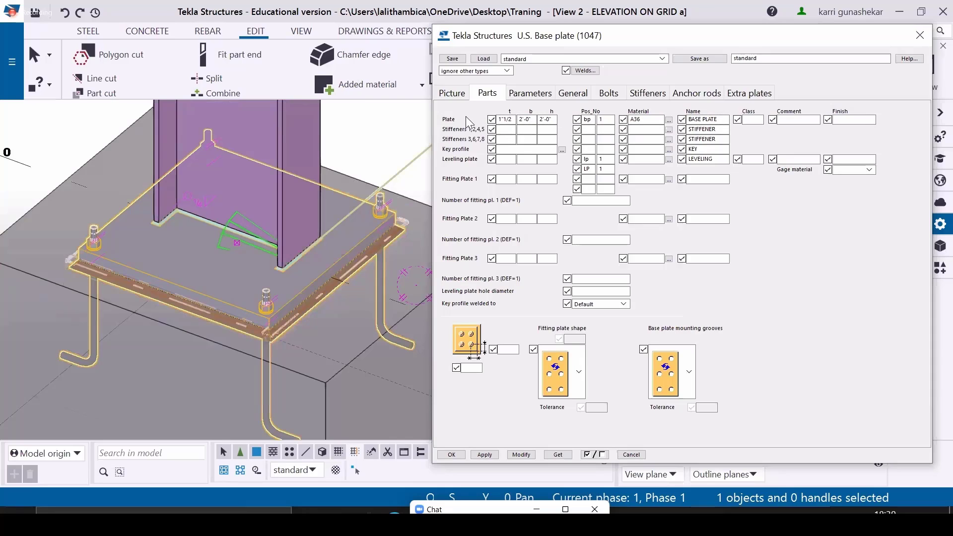
pyautogui.click(508, 130)
pyautogui.write('1/2')
pyautogui.click(510, 140)
pyautogui.click(523, 457)
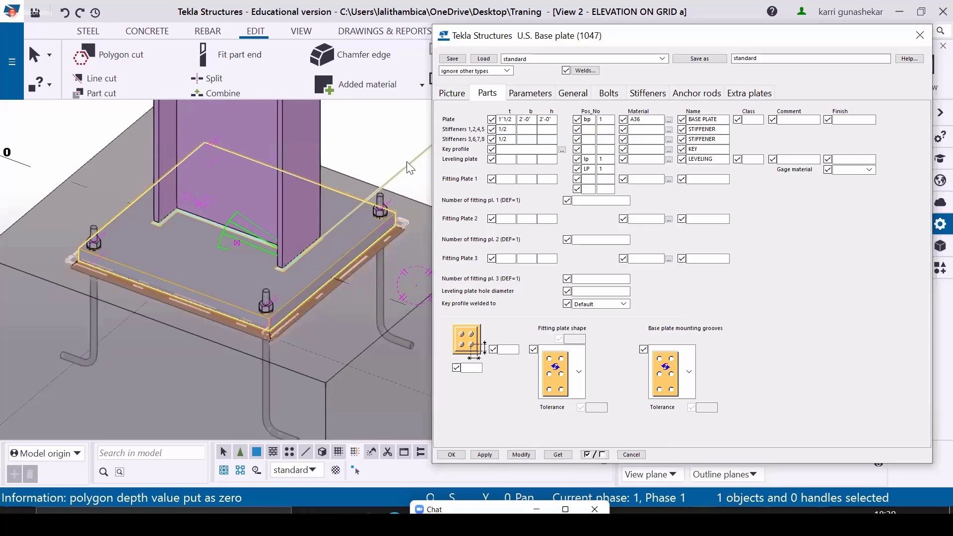
# Examine the component's picture, parts, parameters, general, bolt and stiffener settings for the options that control the stiffeners
pyautogui.click(451, 93)
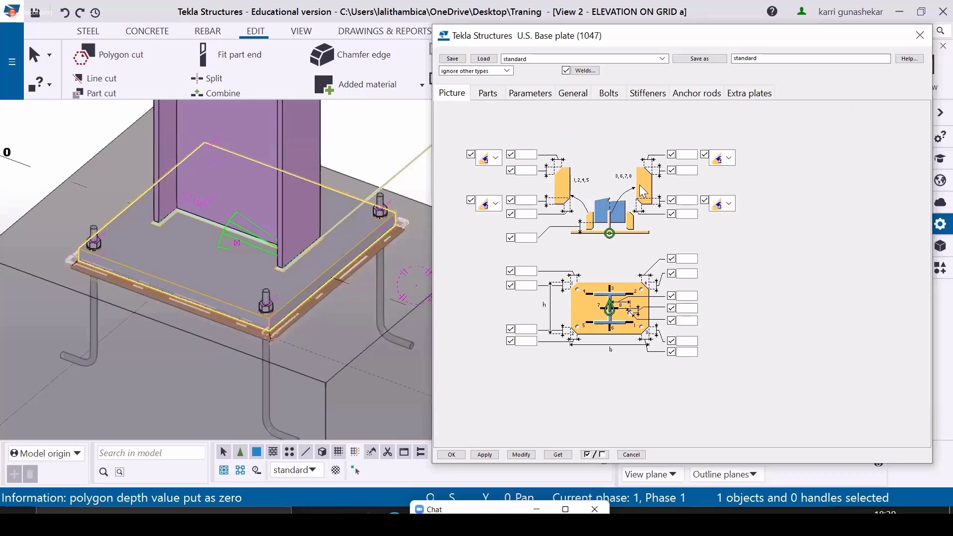
pyautogui.click(488, 94)
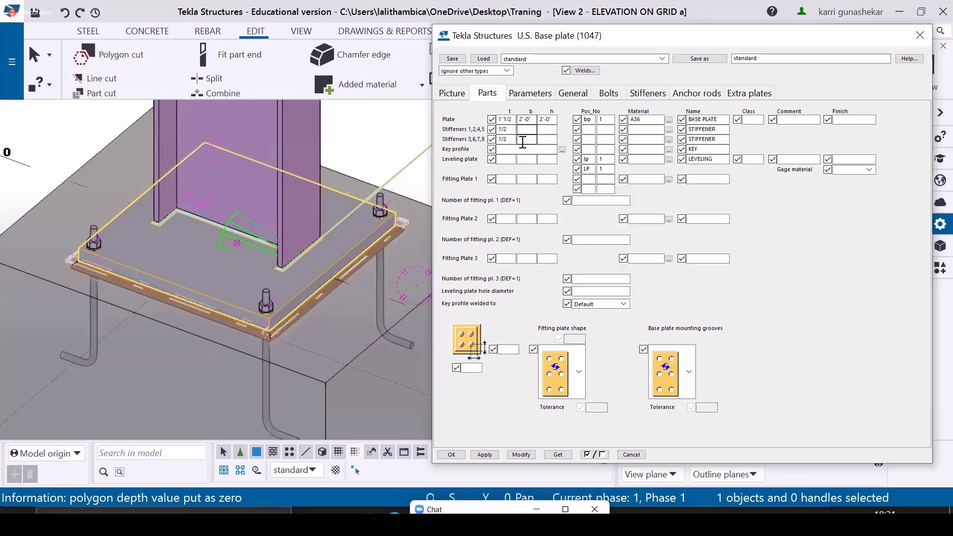
pyautogui.click(529, 94)
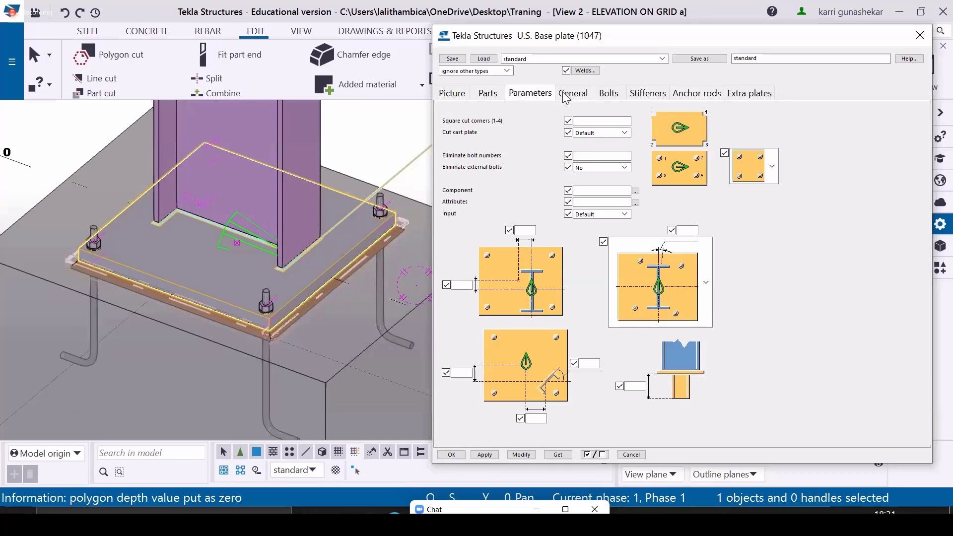
pyautogui.click(566, 96)
pyautogui.click(608, 94)
pyautogui.click(641, 96)
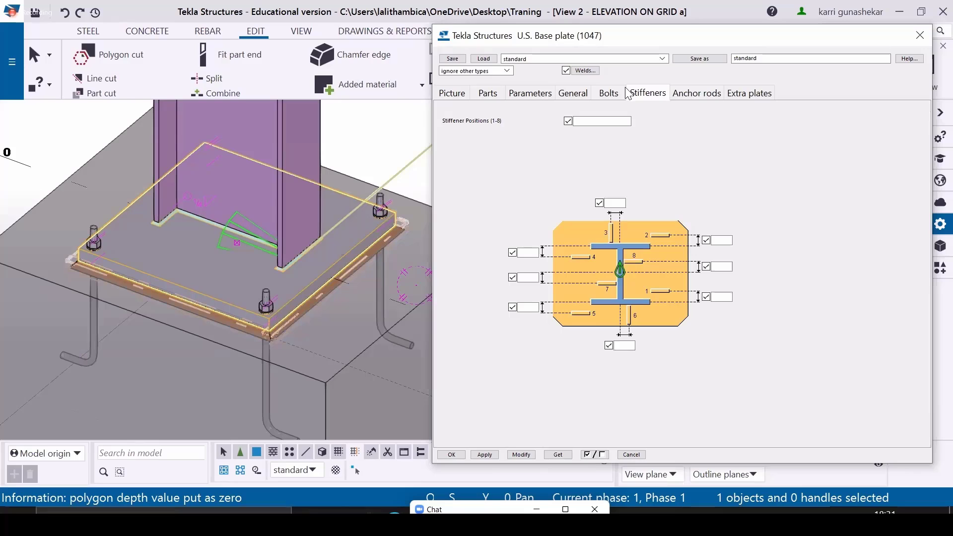
pyautogui.click(615, 204)
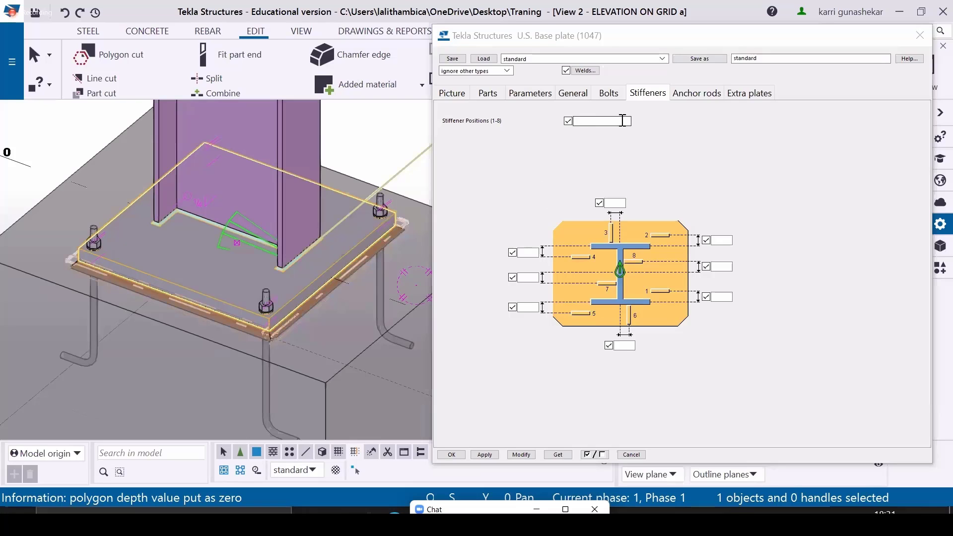
pyautogui.click(487, 94)
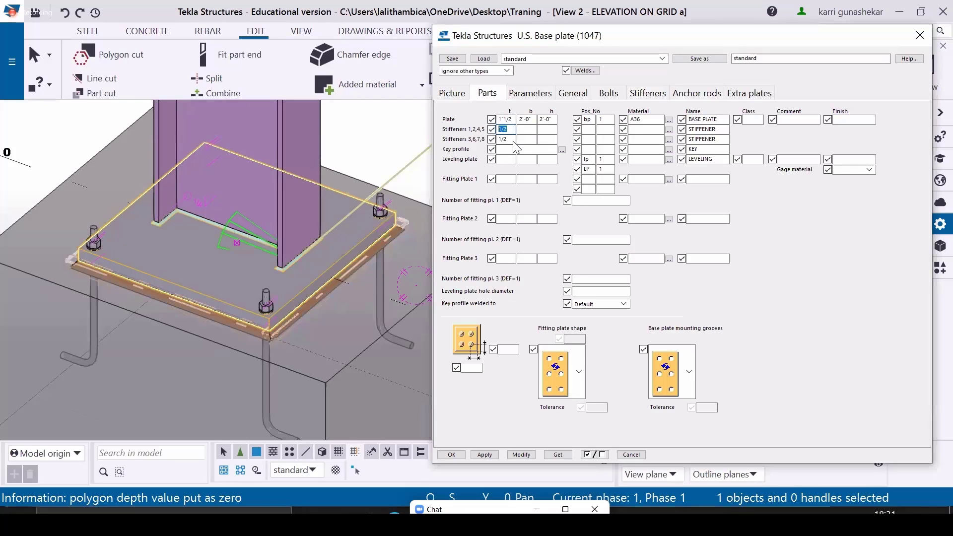
pyautogui.doubleClick(491, 139)
pyautogui.click(453, 93)
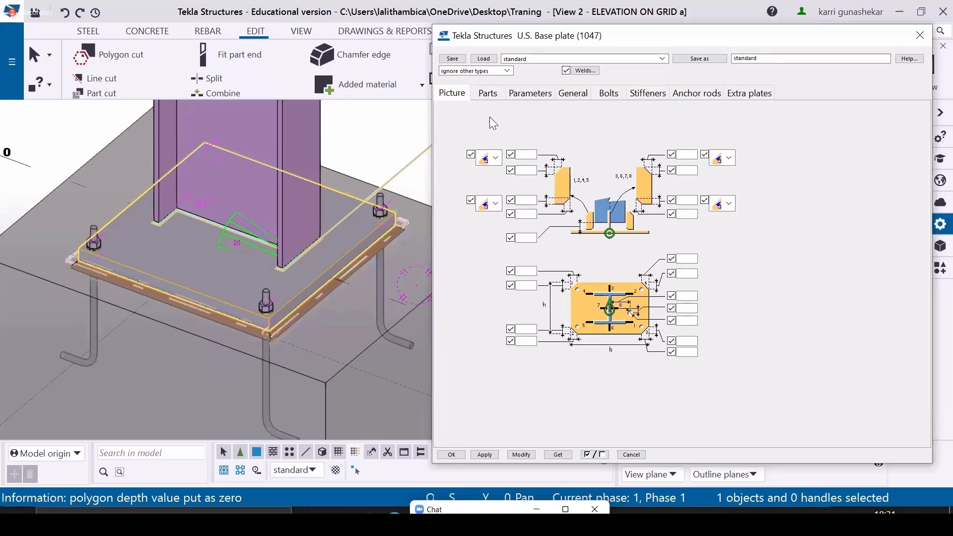
pyautogui.click(509, 171)
pyautogui.click(647, 95)
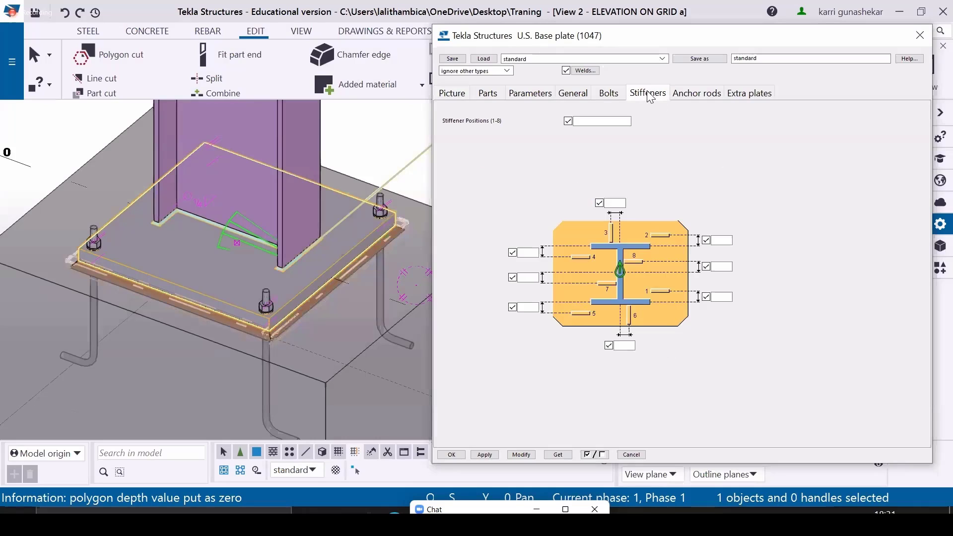
# Set the web-line offsets of stiffeners 3 and 6 to 1/2 and apply them to the selected connection
pyautogui.click(606, 202)
pyautogui.write('1/2')
pyautogui.click(620, 345)
pyautogui.write('1/')
pyautogui.click(525, 455)
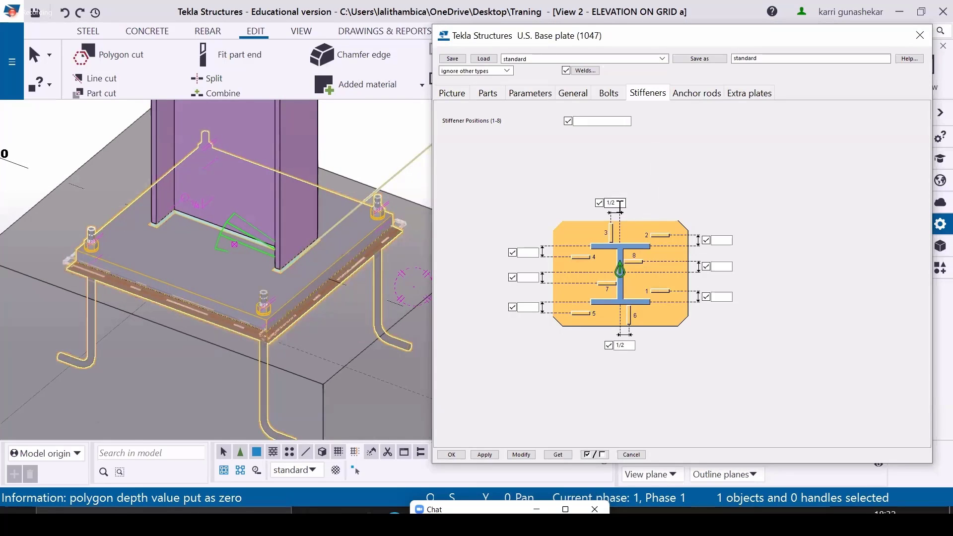
# Examine the component's general, parameters, picture, parts, bolt, stiffener and anchor rod settings for the options that create the stiffeners
pyautogui.click(615, 98)
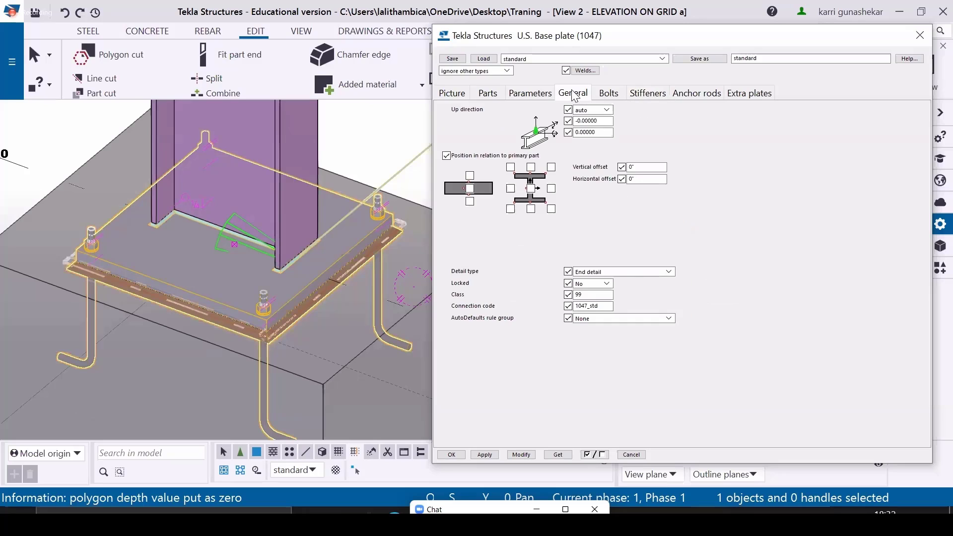
pyautogui.click(535, 95)
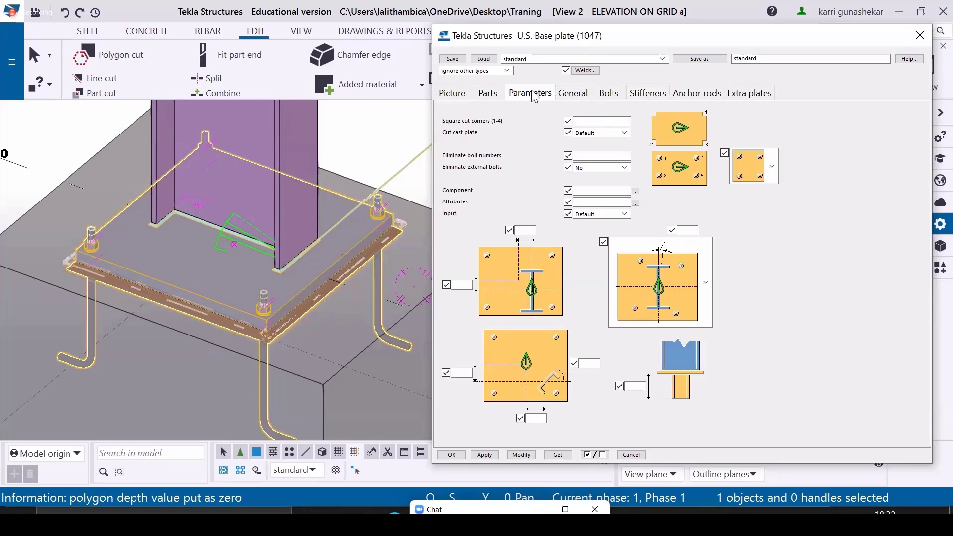
pyautogui.click(706, 286)
pyautogui.click(705, 286)
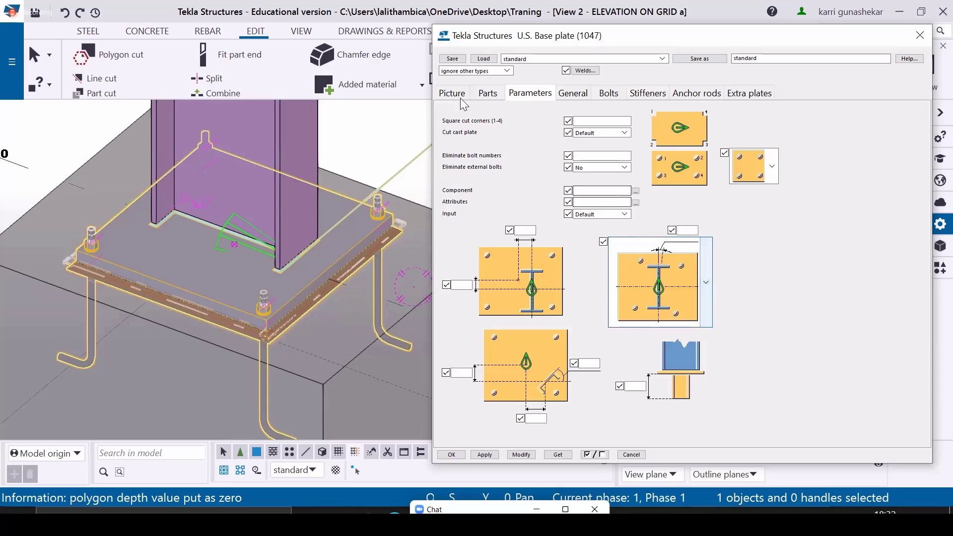
pyautogui.click(453, 96)
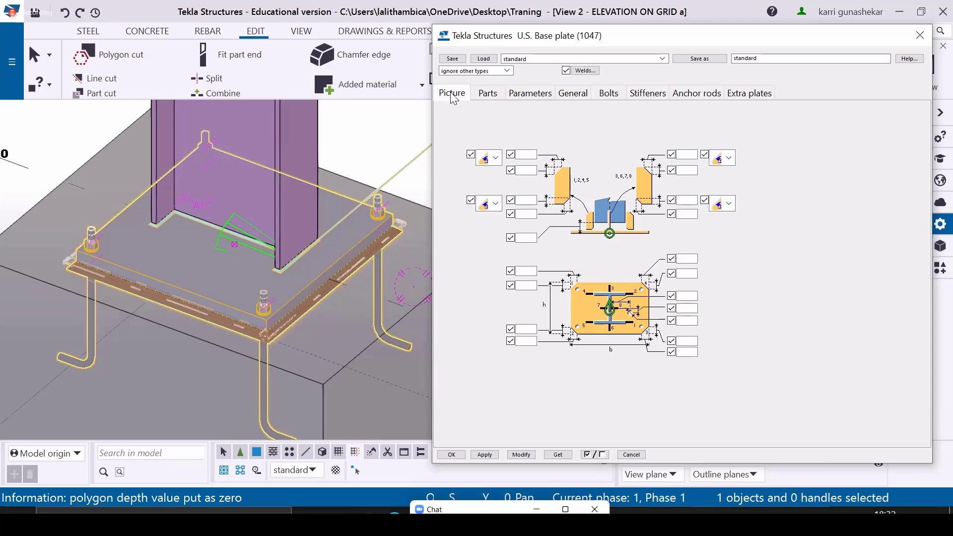
pyautogui.click(489, 95)
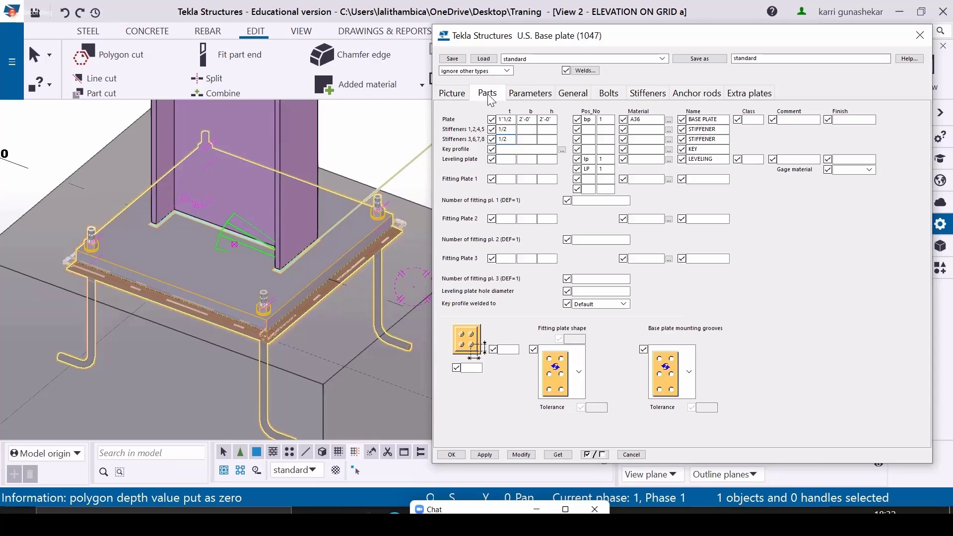
pyautogui.click(532, 94)
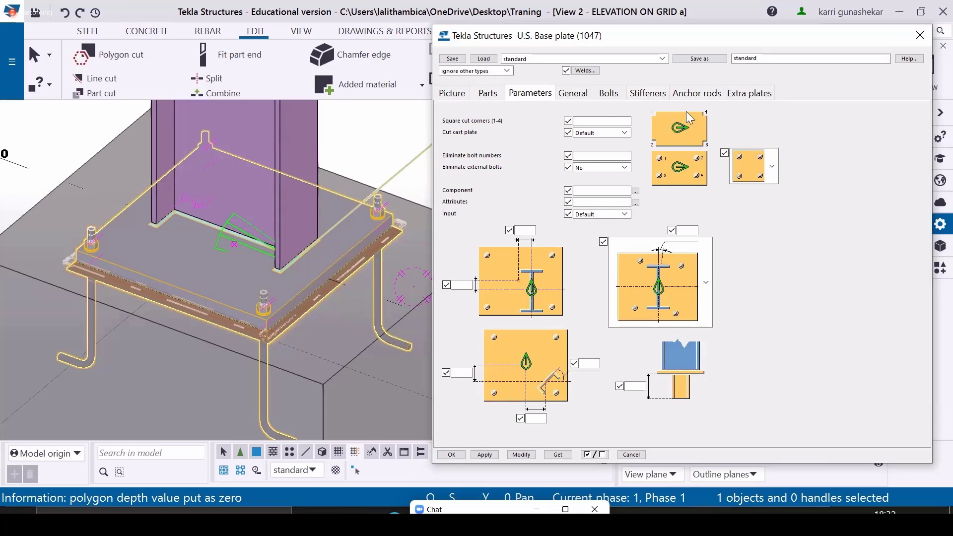
pyautogui.click(706, 280)
pyautogui.click(705, 277)
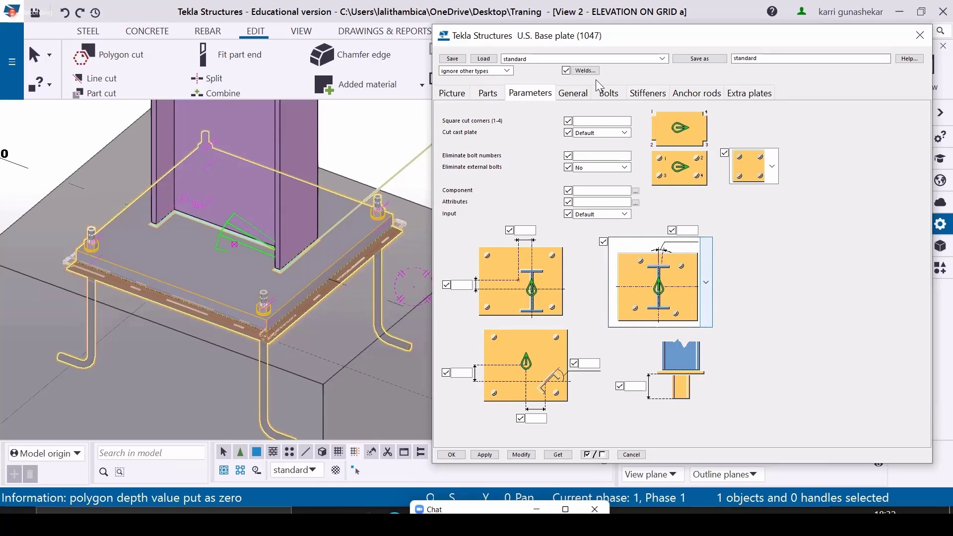
pyautogui.click(574, 94)
pyautogui.click(609, 93)
pyautogui.click(643, 96)
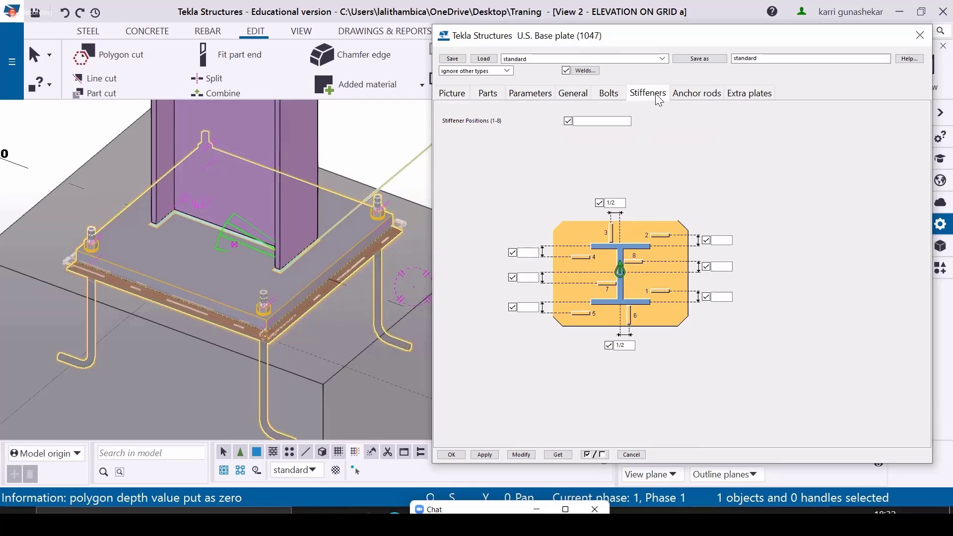
pyautogui.click(689, 95)
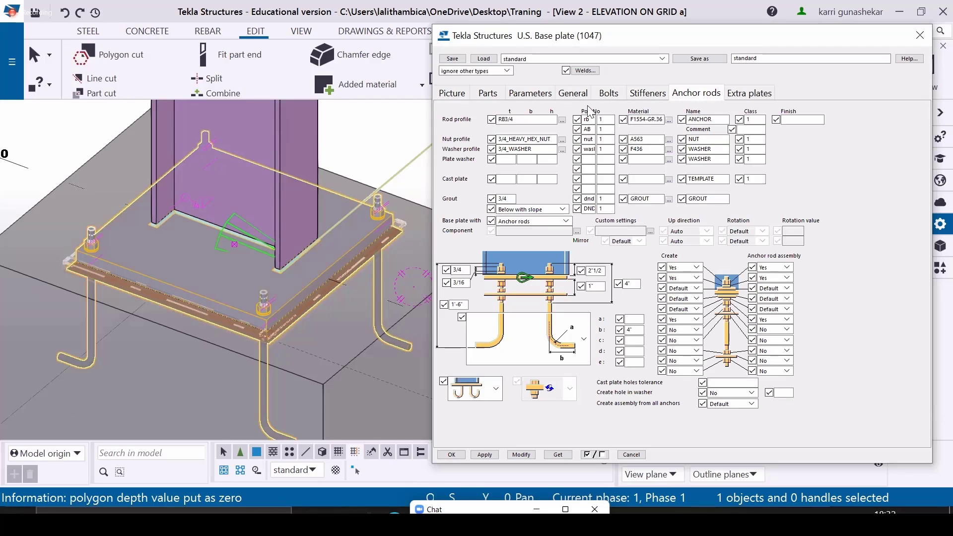
pyautogui.click(482, 96)
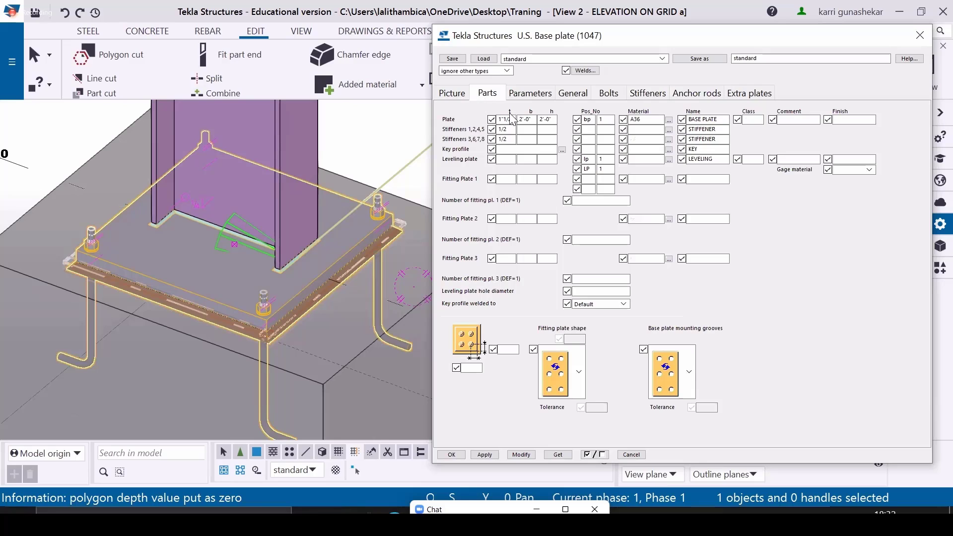
# Set all four stiffener corner chamfers, for stiffeners 1,2,4,5 and 3,6,7,8, to the straight sloped type and apply them to the connection
pyautogui.click(449, 97)
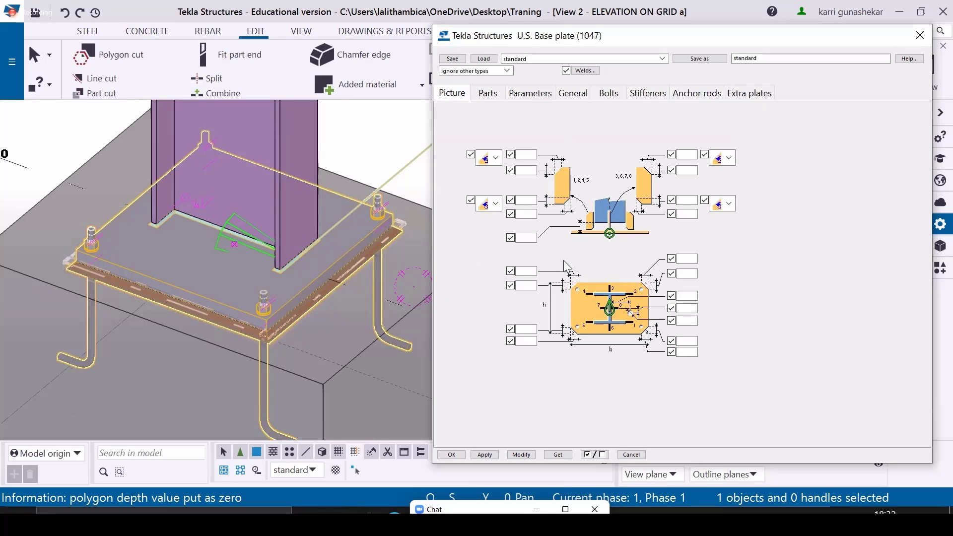
pyautogui.click(725, 204)
pyautogui.click(722, 258)
pyautogui.click(728, 157)
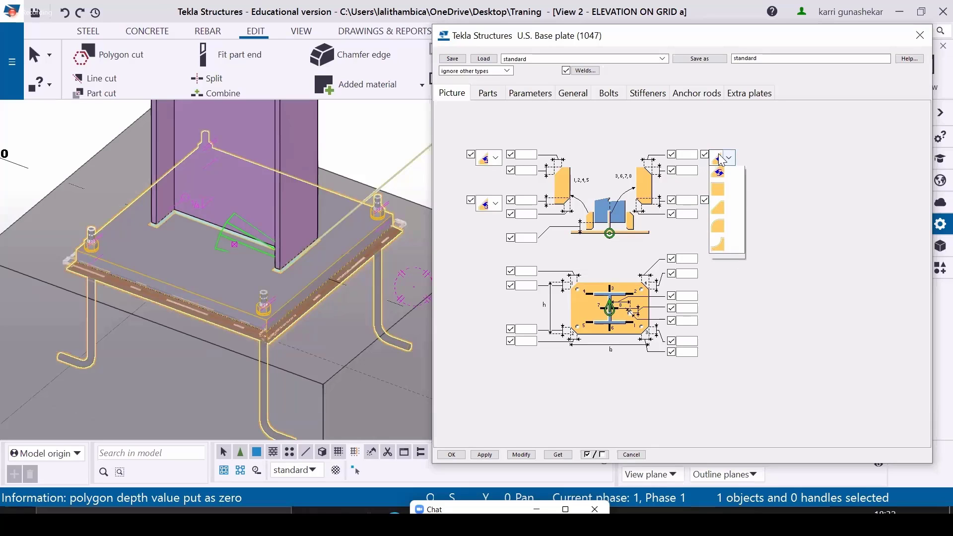
pyautogui.click(721, 248)
pyautogui.click(491, 159)
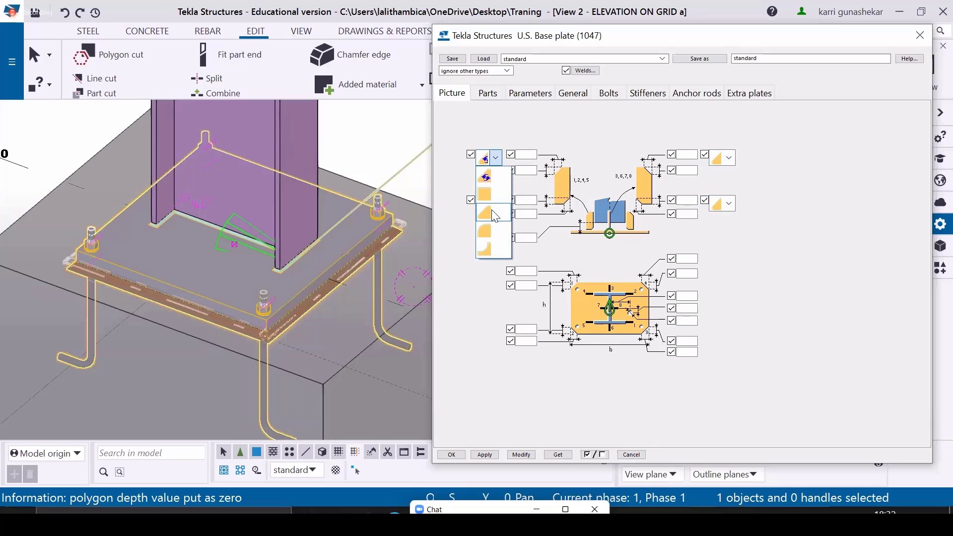
pyautogui.click(486, 213)
pyautogui.click(494, 204)
pyautogui.click(487, 258)
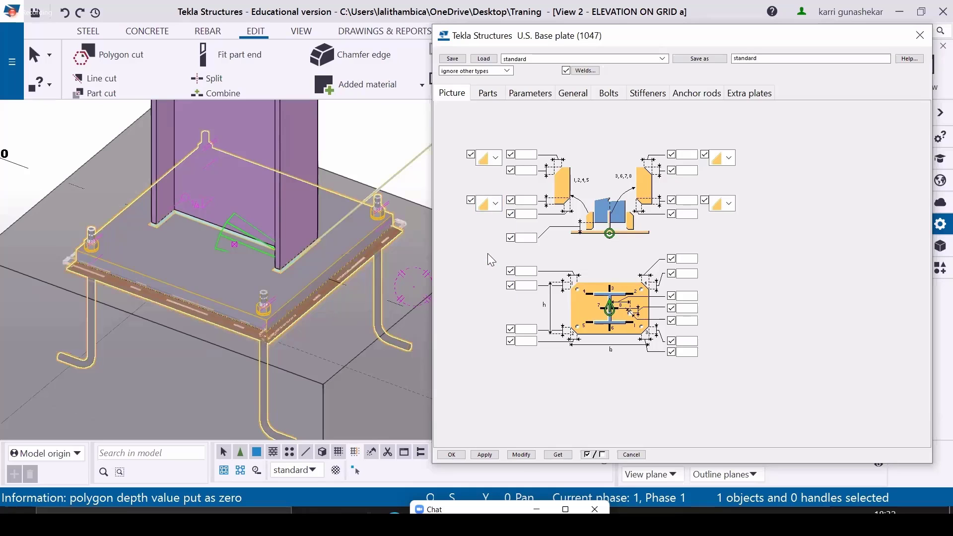
pyautogui.click(521, 455)
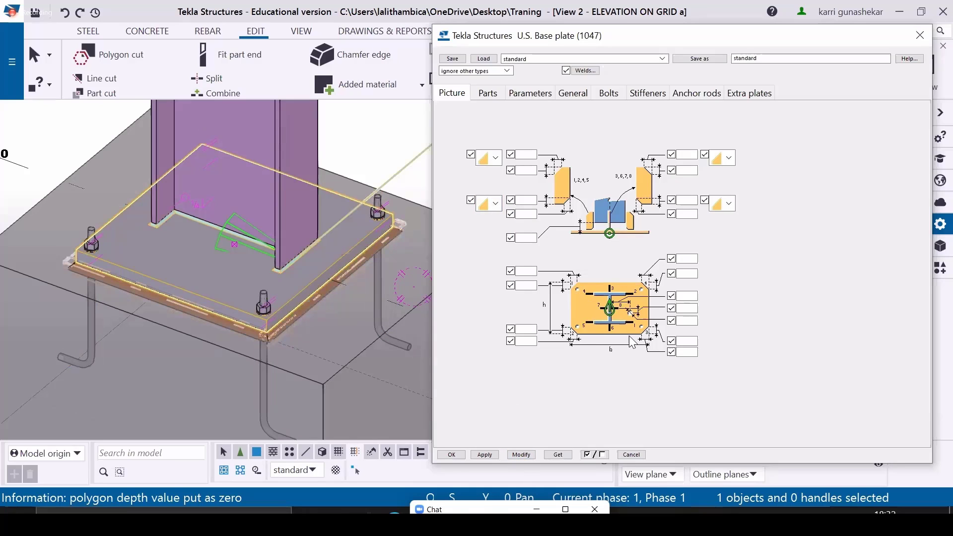
# Examine the base plate mounting groove and fitting plate shape options, the stiffener thickness and the parameter settings
pyautogui.click(486, 96)
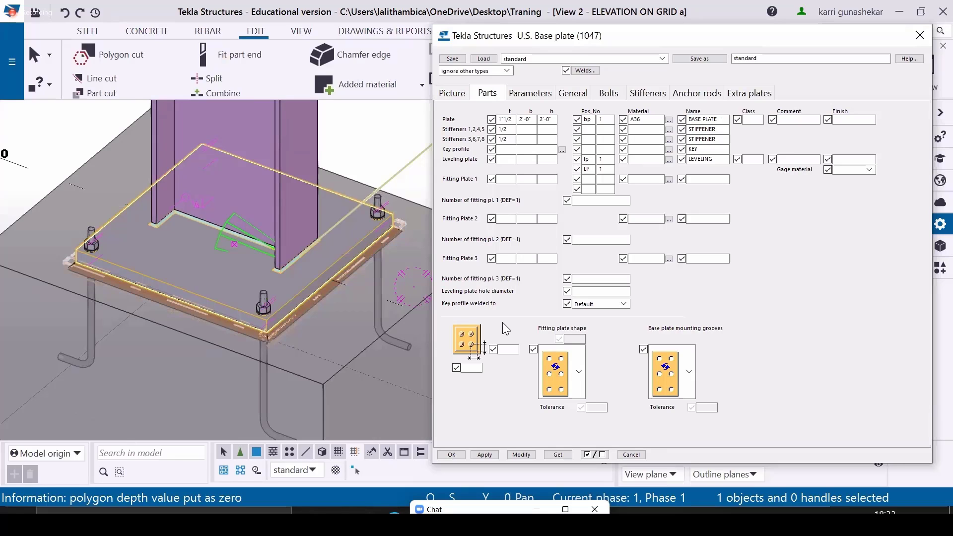
pyautogui.click(689, 369)
pyautogui.click(686, 359)
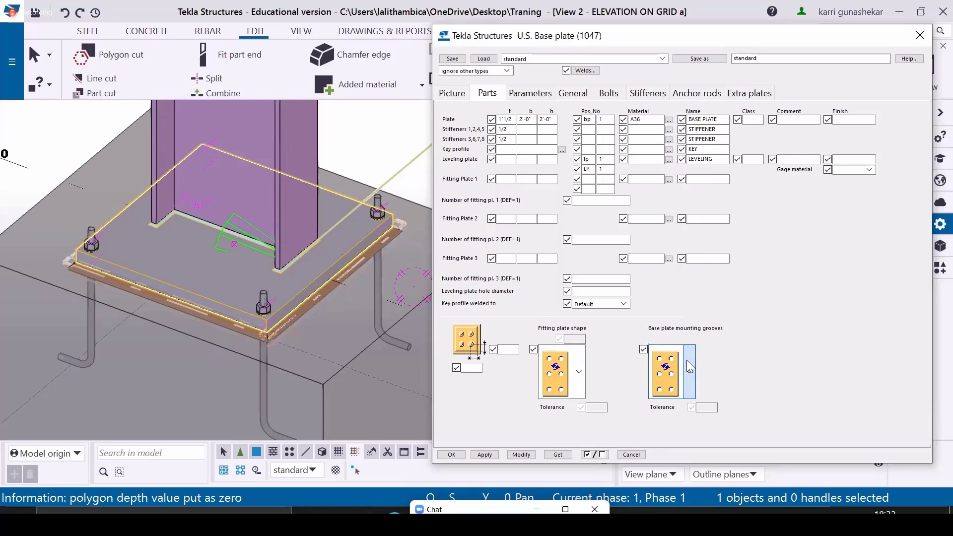
pyautogui.click(582, 361)
pyautogui.click(581, 357)
pyautogui.doubleClick(507, 130)
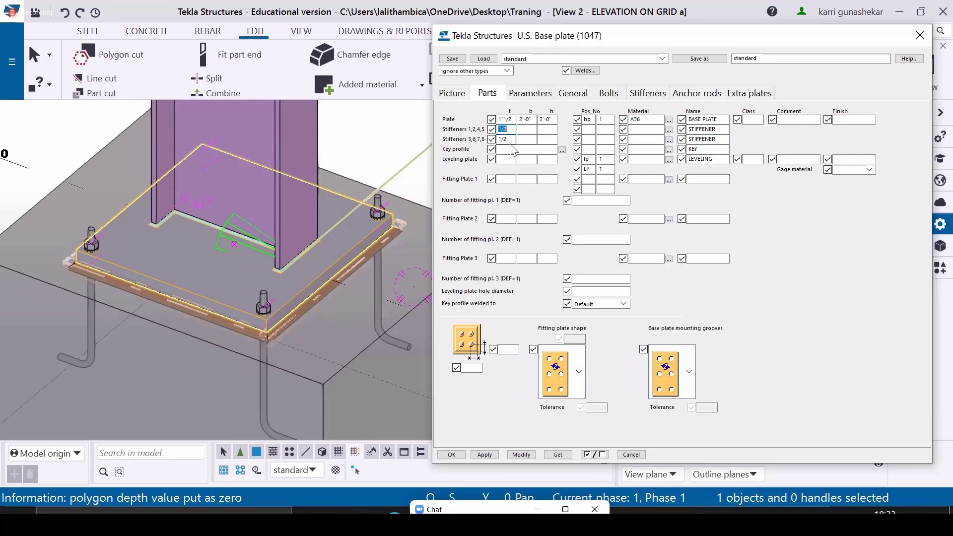
pyautogui.click(526, 97)
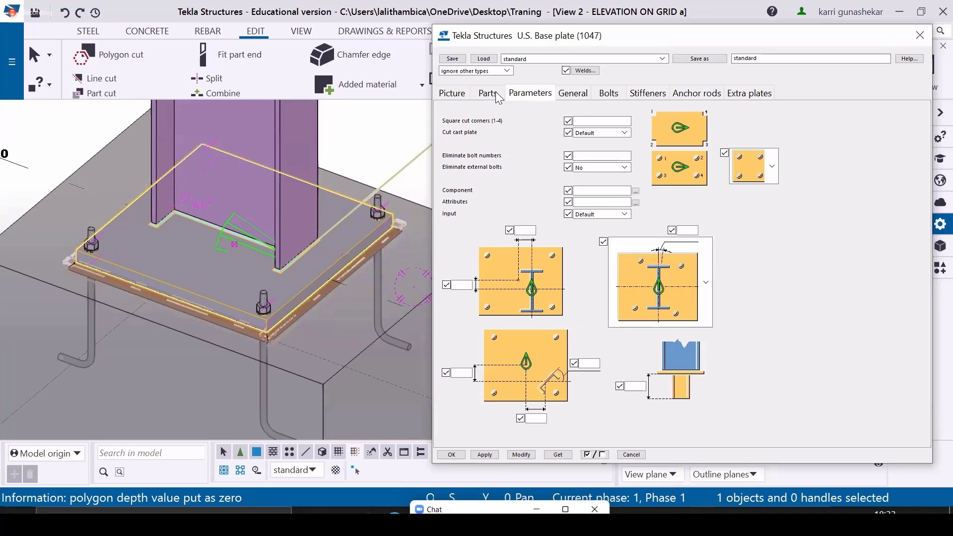
# Set the width b and height h of stiffeners 1,2,4,5 and 3,6,7,8 to 6" each
pyautogui.click(487, 93)
pyautogui.click(529, 130)
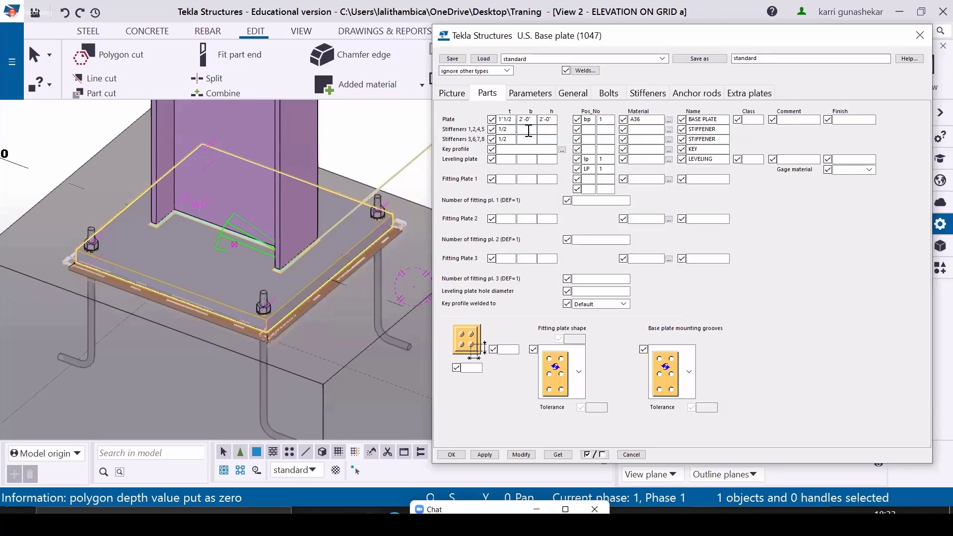
pyautogui.write('6')
pyautogui.press('Tab')
pyautogui.write('6')
pyautogui.click(526, 139)
pyautogui.write('6')
pyautogui.press('Tab')
pyautogui.write('6')
# Set the position number of both stiffener groups to prefix p and start number 1
pyautogui.click(588, 139)
pyautogui.write('p')
pyautogui.click(606, 129)
pyautogui.write('1')
pyautogui.doubleClick(609, 140)
# Assign the steel material A36 to stiffeners 1,2,4,5 and stiffeners 3,6,7,8
pyautogui.click(645, 129)
pyautogui.click(669, 130)
pyautogui.click(517, 107)
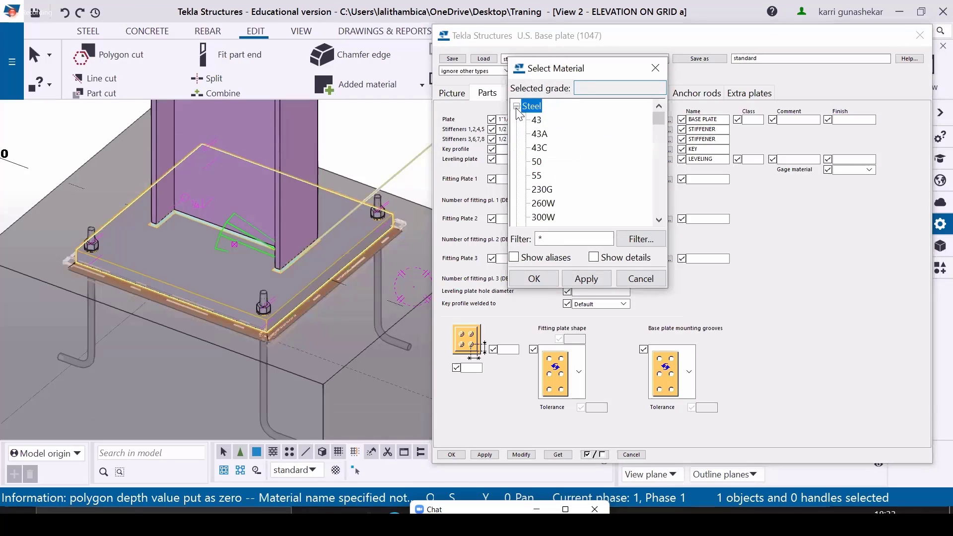
pyautogui.scroll(-3, 543, 179)
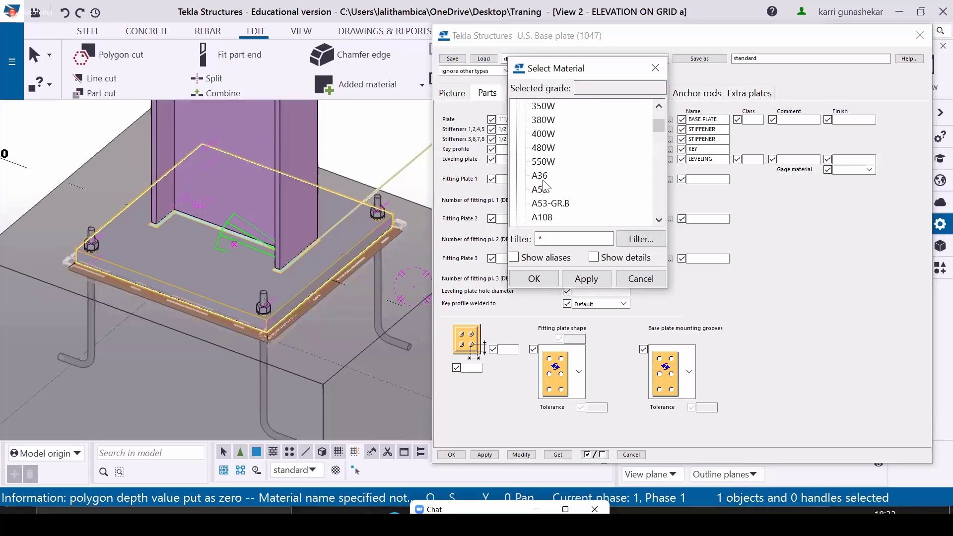
pyautogui.doubleClick(540, 175)
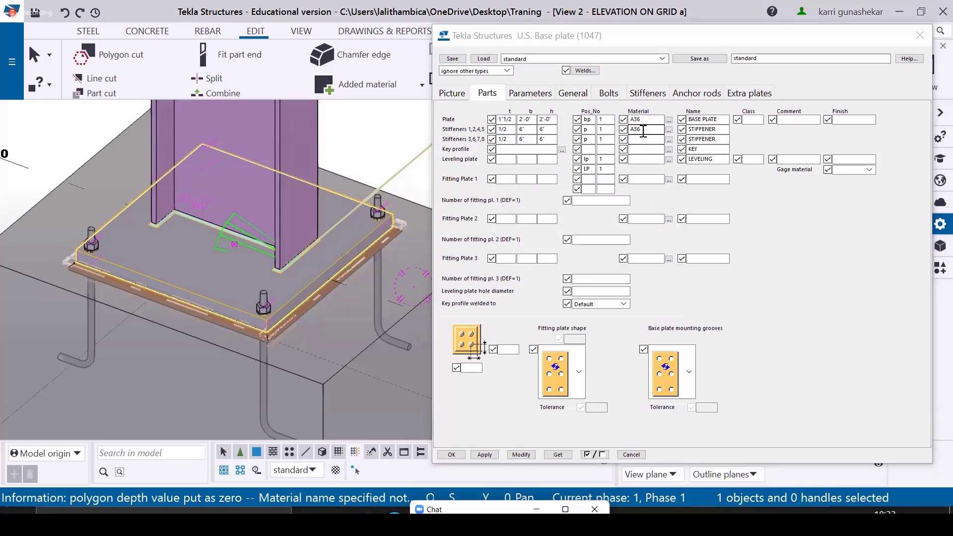
pyautogui.doubleClick(640, 129)
pyautogui.click(669, 139)
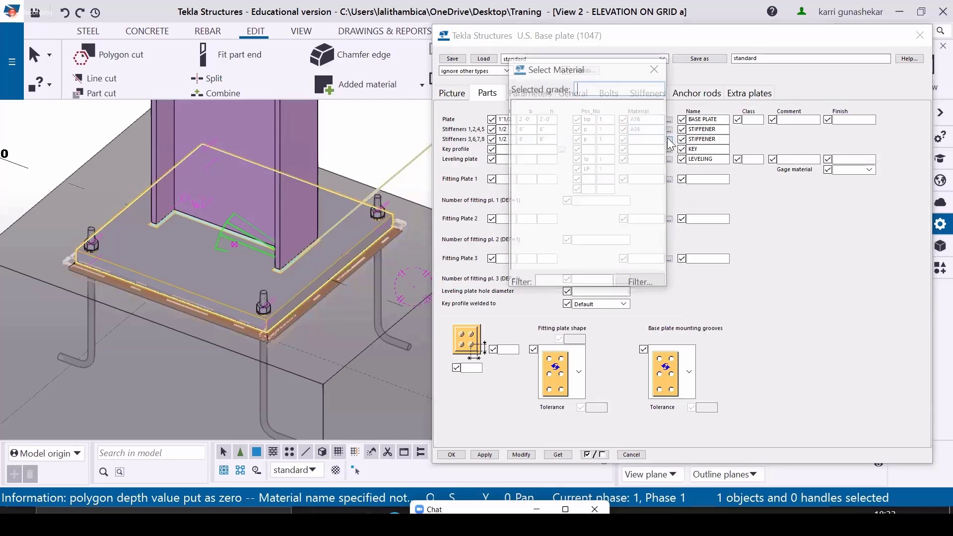
pyautogui.click(517, 107)
pyautogui.scroll(-2, 546, 188)
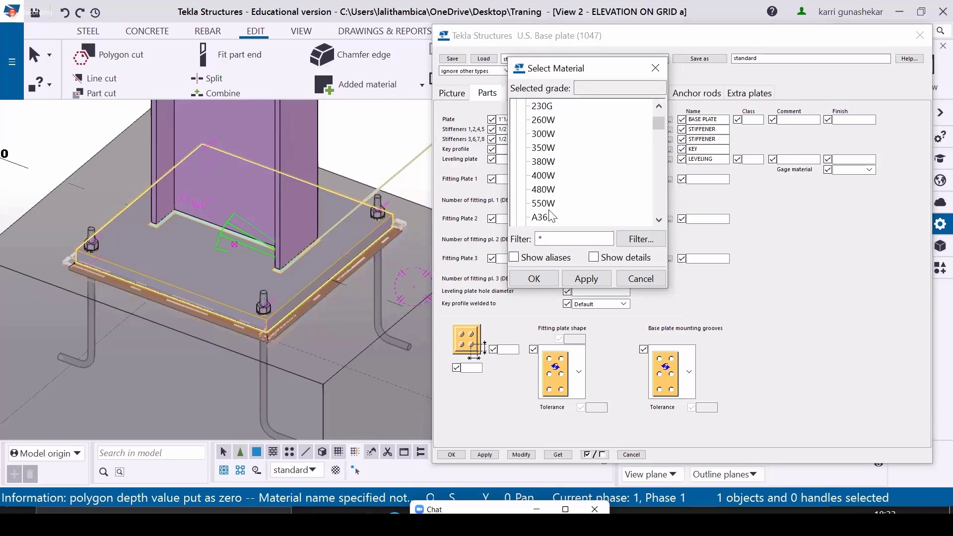
pyautogui.doubleClick(541, 217)
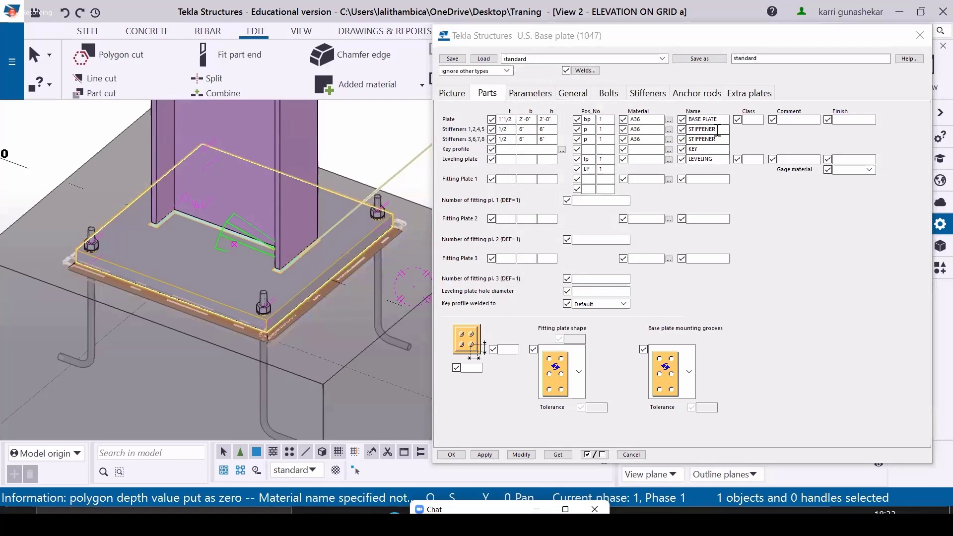
# Rename both stiffener groups as STIFFENER PLATE and apply the part settings to the connection
pyautogui.click(723, 130)
pyautogui.write('pla')
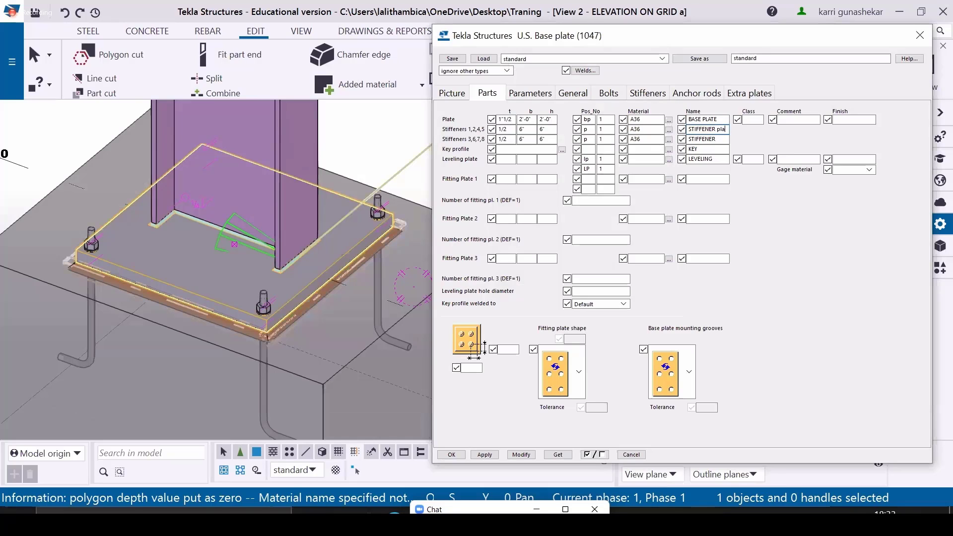
pyautogui.write('te')
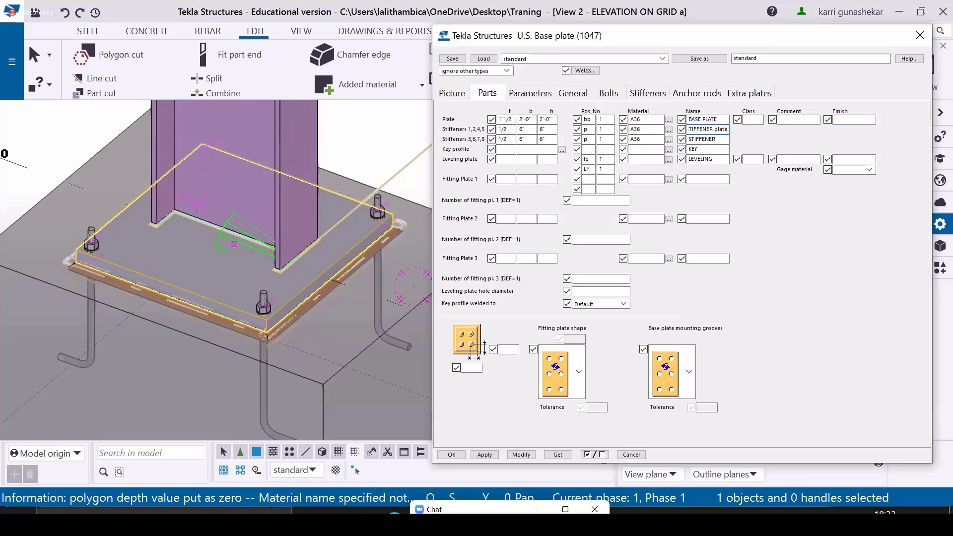
pyautogui.click(717, 139)
pyautogui.doubleClick(720, 129)
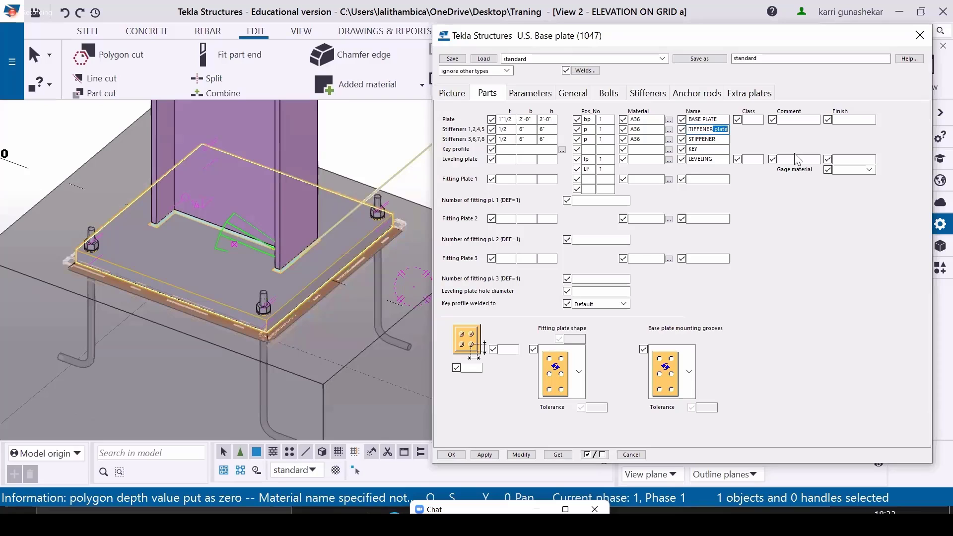
pyautogui.write('PLATE')
pyautogui.click(715, 130)
pyautogui.click(722, 140)
pyautogui.write('LAT')
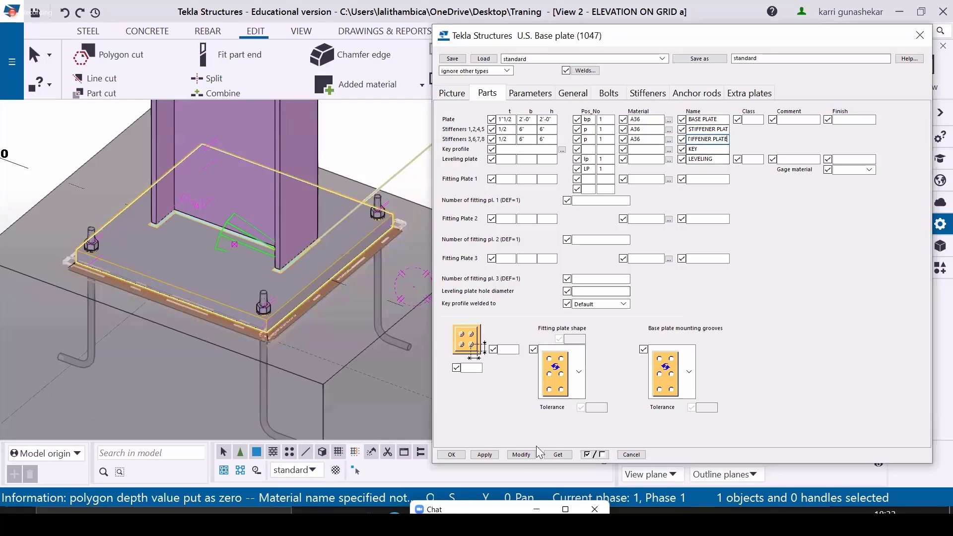
pyautogui.click(517, 452)
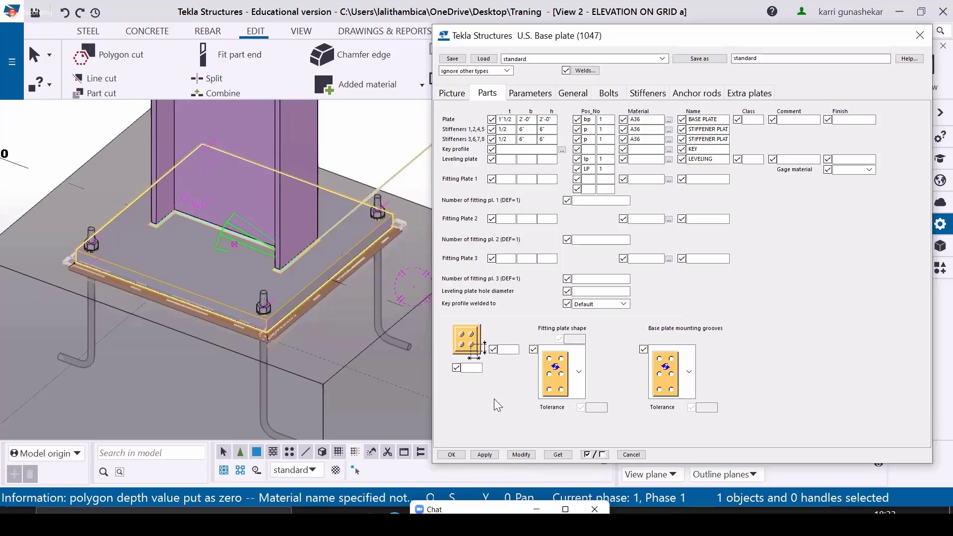
# Set the stiffener positions to 1 2 3 4 5 6 7 8 for the column's base plate connection and modify it
pyautogui.click(307, 206)
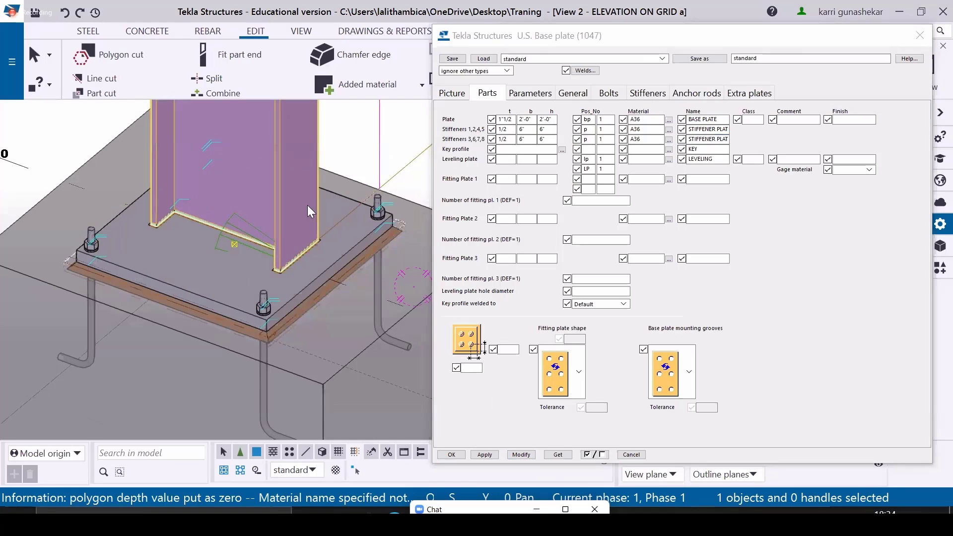
pyautogui.doubleClick(228, 219)
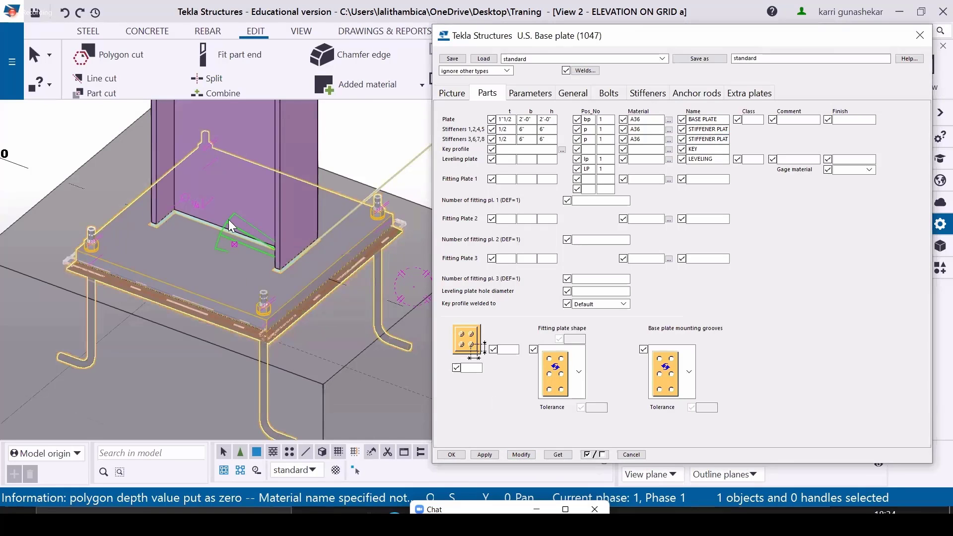
pyautogui.click(548, 97)
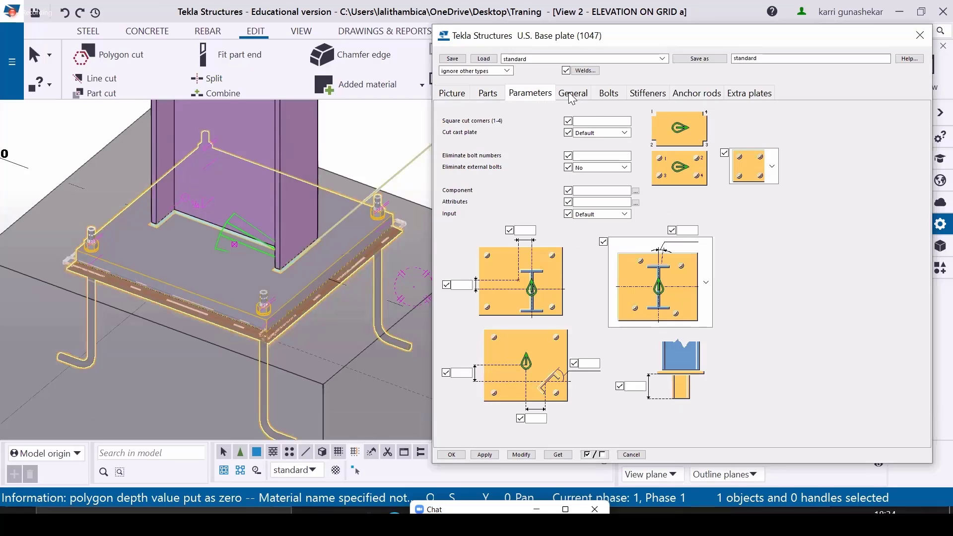
pyautogui.click(572, 97)
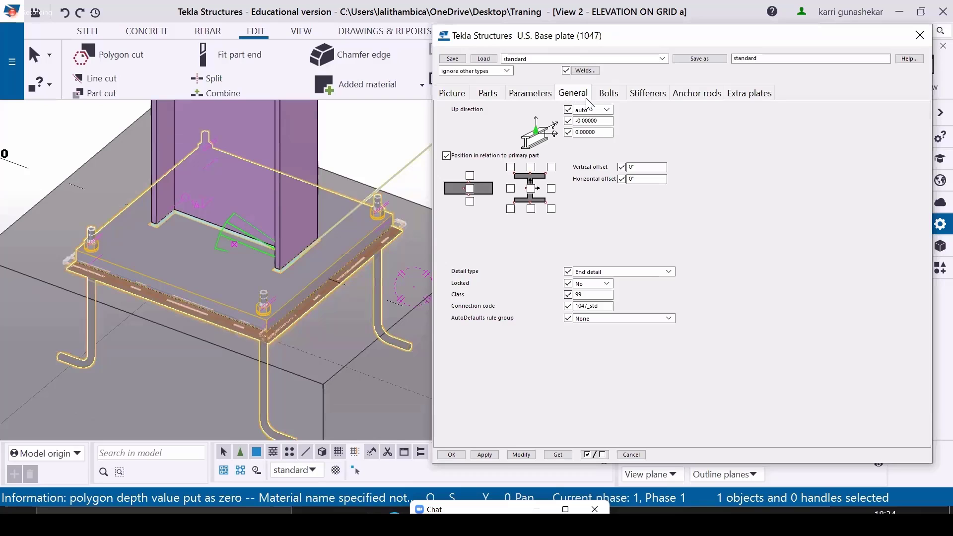
pyautogui.click(614, 97)
pyautogui.click(530, 94)
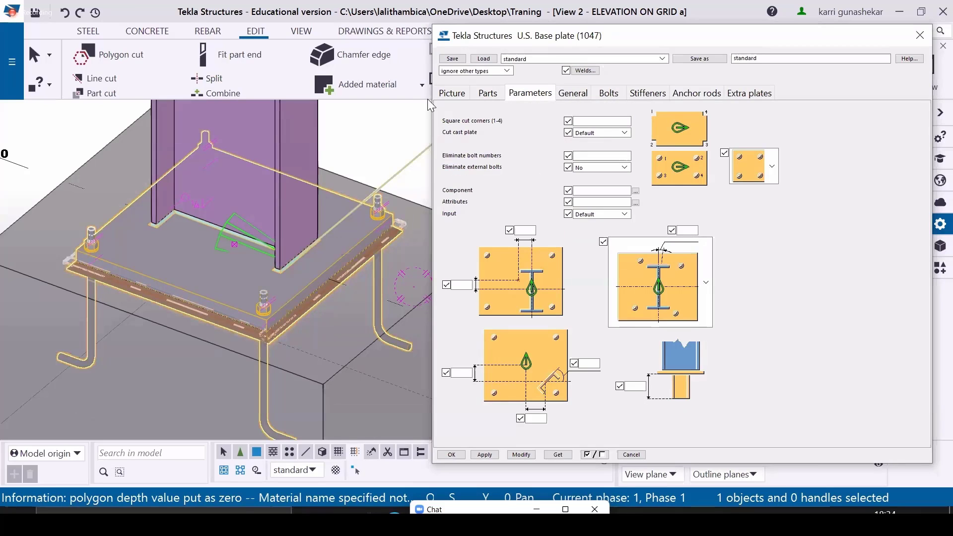
pyautogui.click(452, 94)
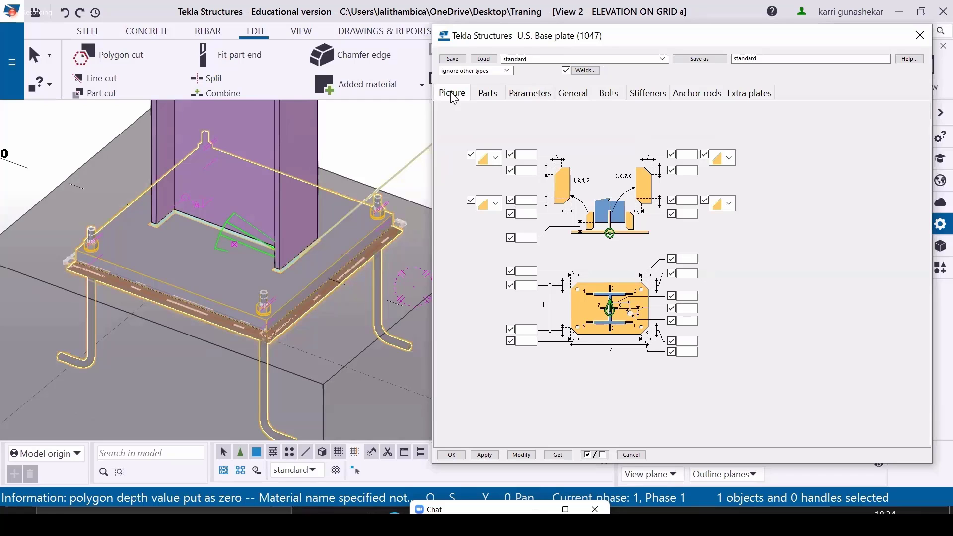
pyautogui.click(618, 96)
pyautogui.click(639, 94)
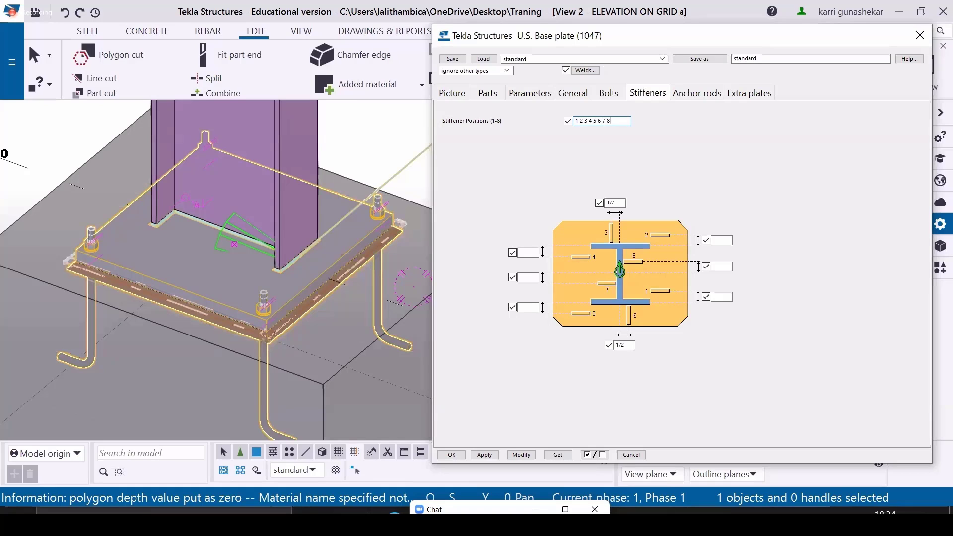
pyautogui.click(522, 455)
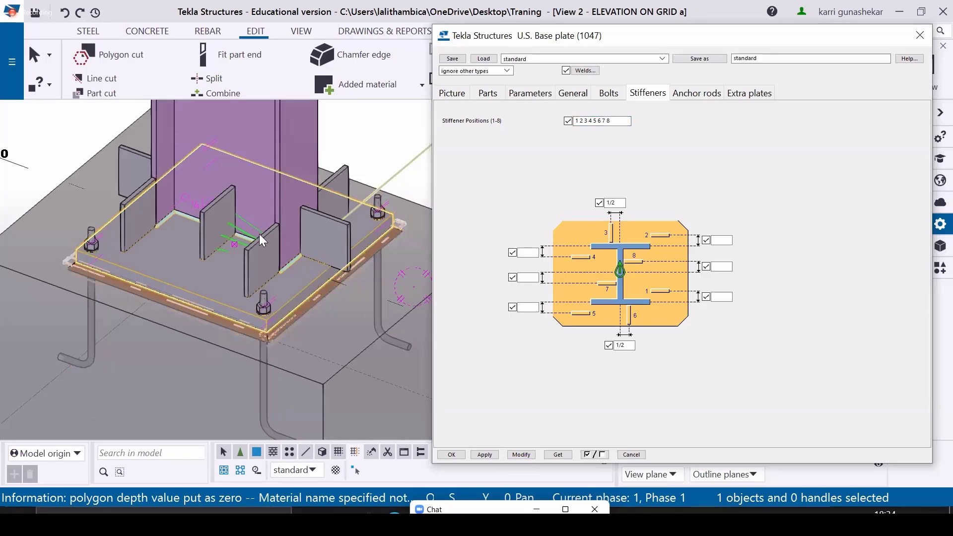
# Measure the top edge length of the stiffener plate on the outer face of the column flange
pyautogui.scroll(-3, 268, 237)
pyautogui.keyDown('ctrl'); pyautogui.moveTo(240, 249); pyautogui.dragTo(306, 262, button='middle'); pyautogui.keyUp('ctrl')
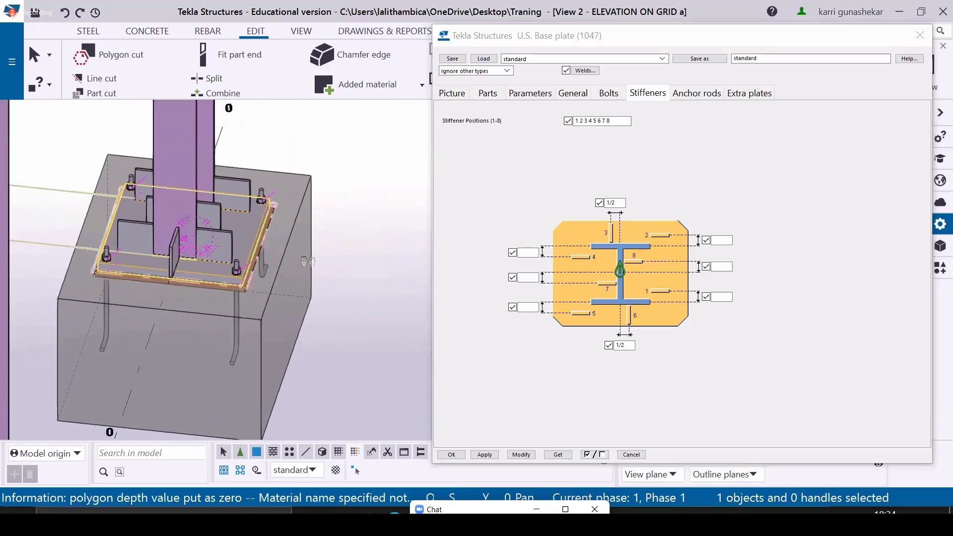
pyautogui.scroll(10, 148, 224)
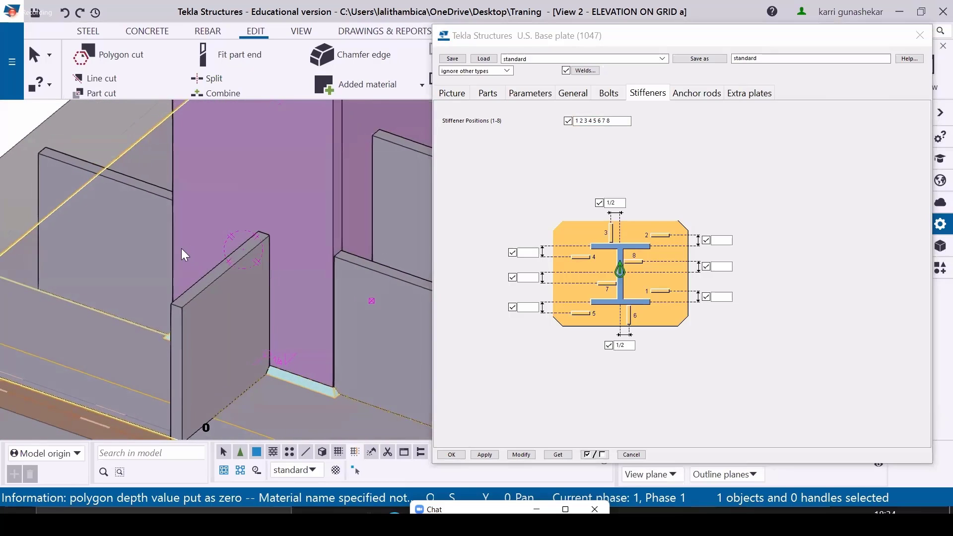
pyautogui.scroll(-3, 183, 254)
pyautogui.scroll(3, 191, 275)
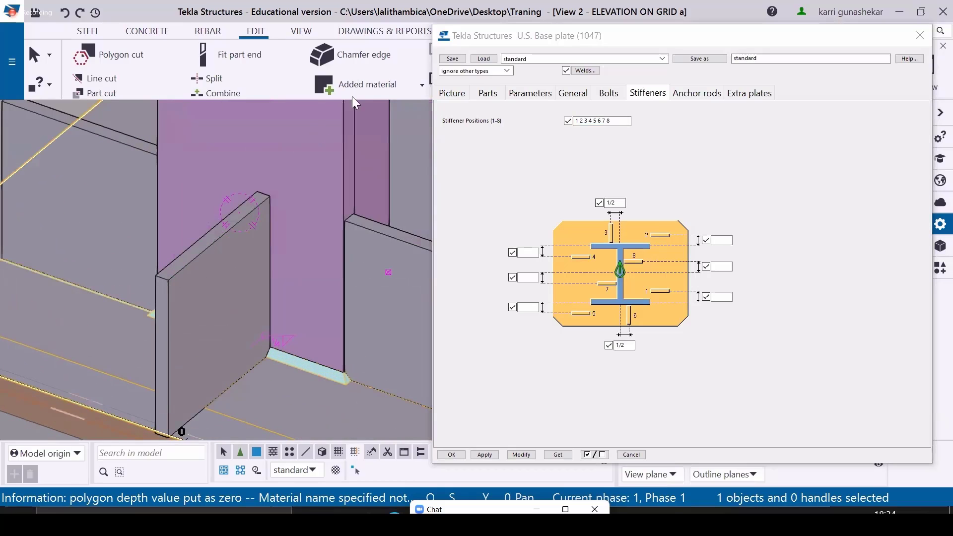
pyautogui.doubleClick(446, 36)
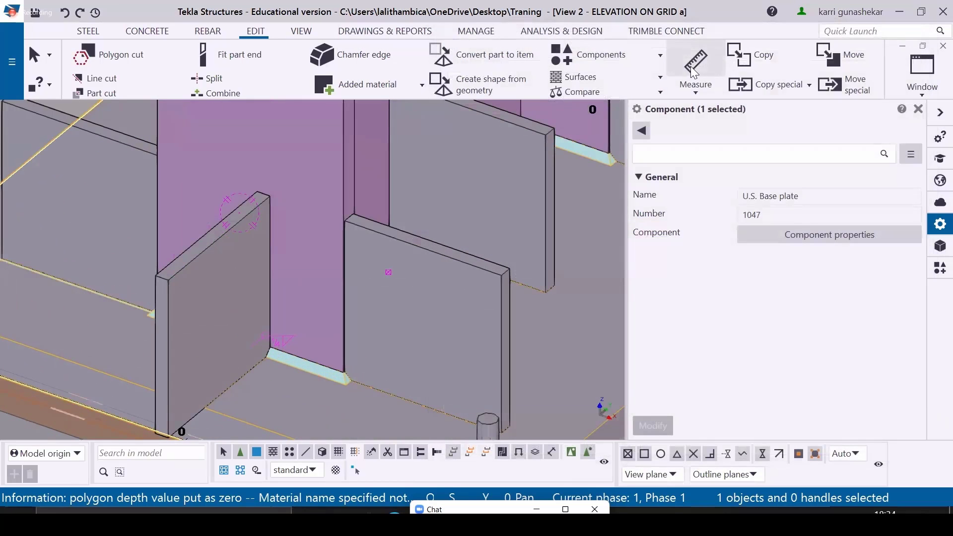
pyautogui.click(695, 64)
pyautogui.scroll(2, 166, 286)
pyautogui.click(169, 273)
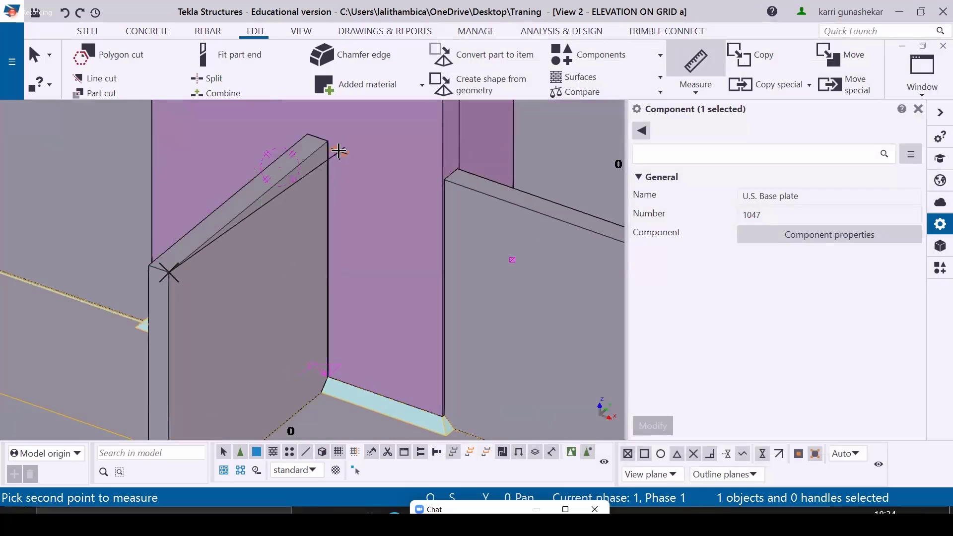
pyautogui.click(328, 142)
pyautogui.click(368, 154)
# Measure the height of the same stiffener plate along its outer vertical edge and end the measurement
pyautogui.scroll(-2, 365, 159)
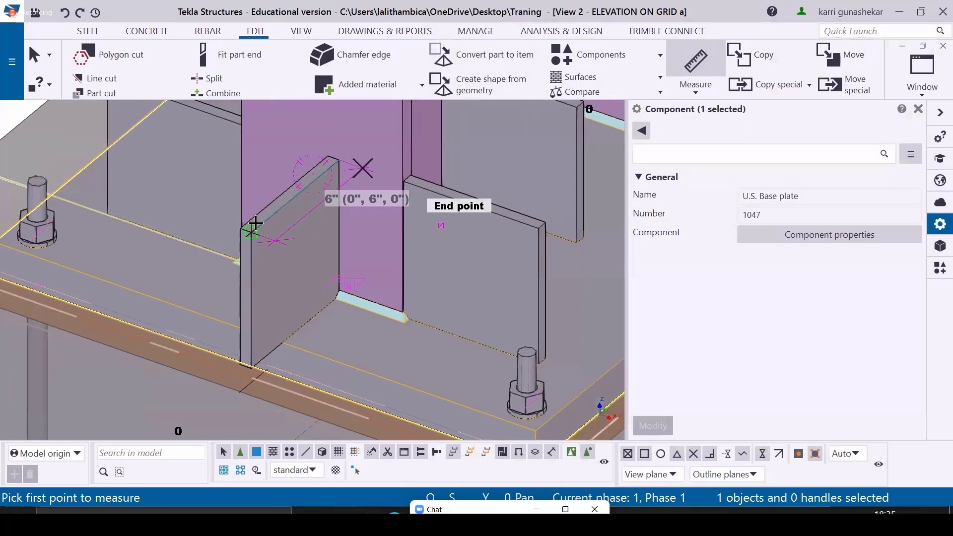
pyautogui.scroll(2, 240, 373)
pyautogui.click(250, 367)
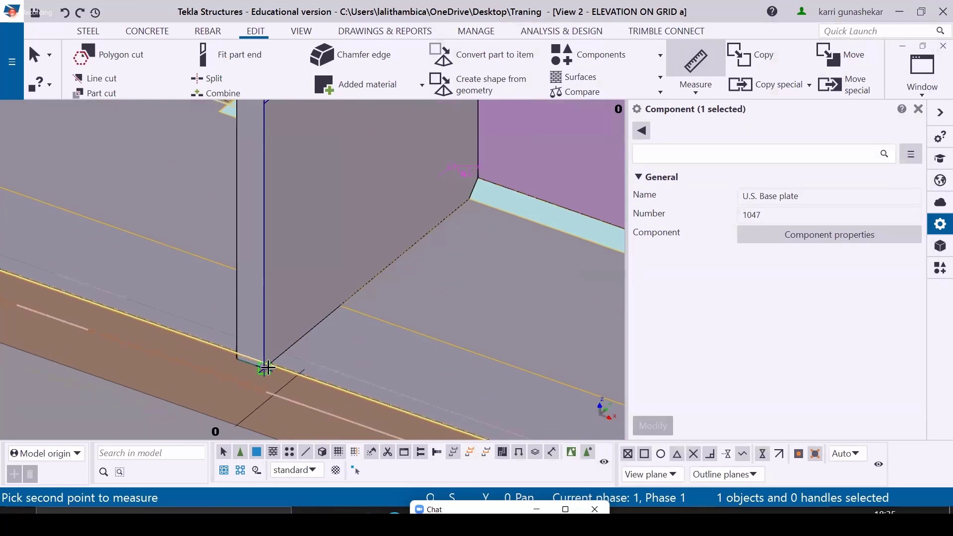
pyautogui.click(266, 367)
pyautogui.scroll(-2, 267, 368)
pyautogui.click(350, 366)
pyautogui.rightClick(361, 184)
pyautogui.click(394, 189)
pyautogui.scroll(2, 393, 190)
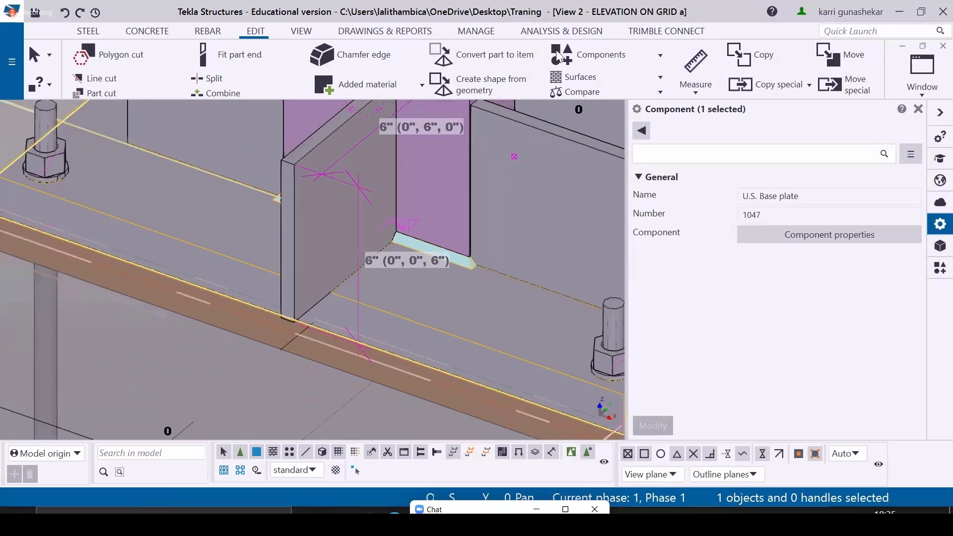
# Measure the thickness of the same stiffener plate across its top outer corner and end the measurement
pyautogui.click(695, 63)
pyautogui.scroll(2, 288, 177)
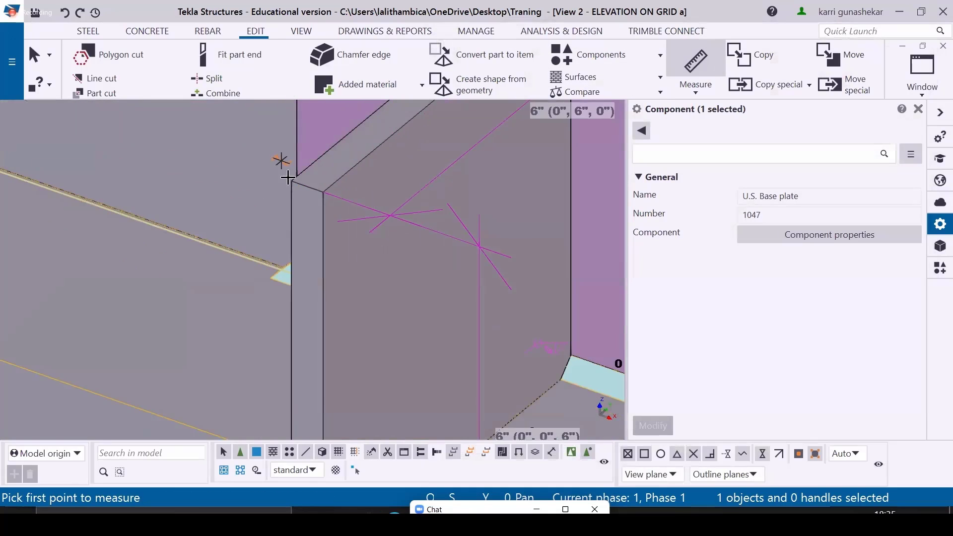
pyautogui.click(292, 183)
pyautogui.click(330, 197)
pyautogui.click(283, 237)
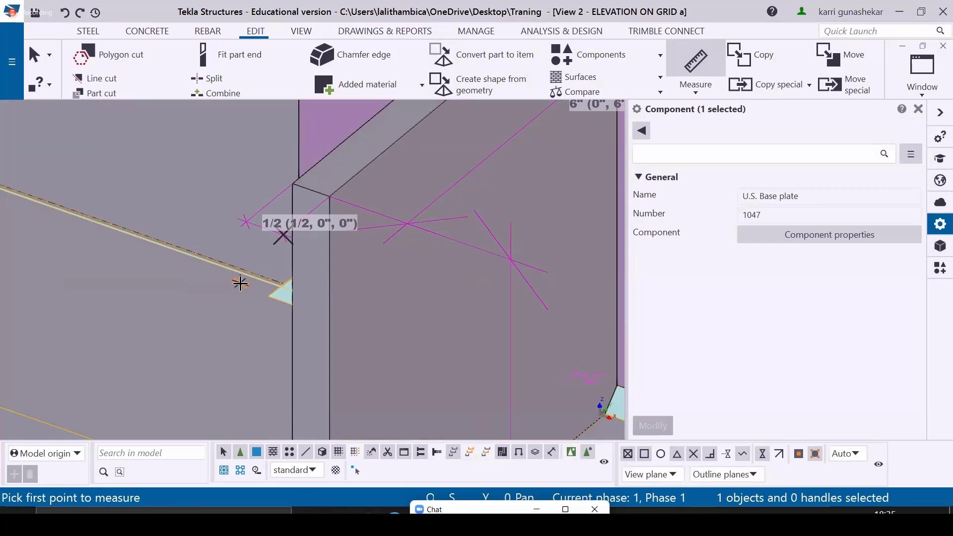
pyautogui.scroll(-3, 268, 219)
pyautogui.rightClick(361, 167)
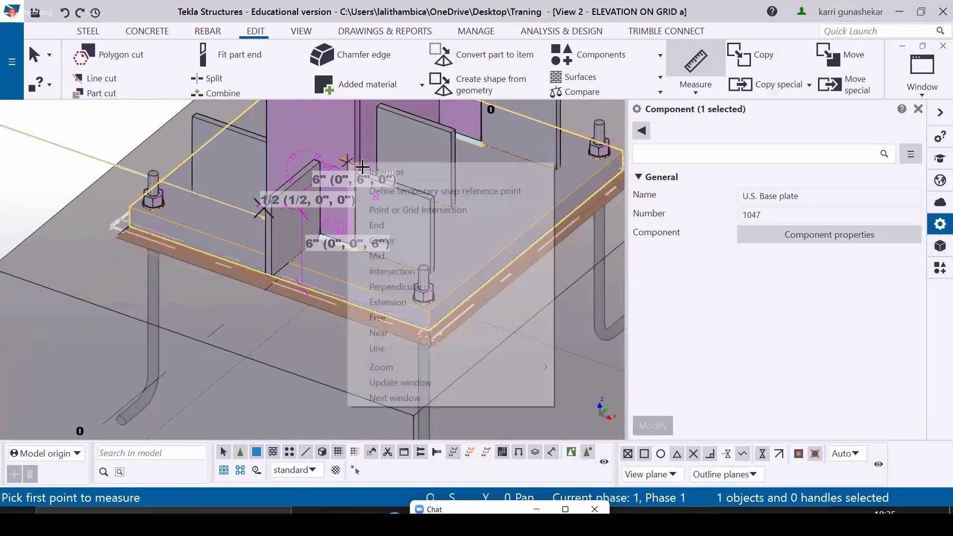
pyautogui.click(386, 172)
# Set the offsets of stiffeners 1, 2, 4, 5, 7 and 8 to 1/2" and modify the base plate connection
pyautogui.scroll(-4, 385, 226)
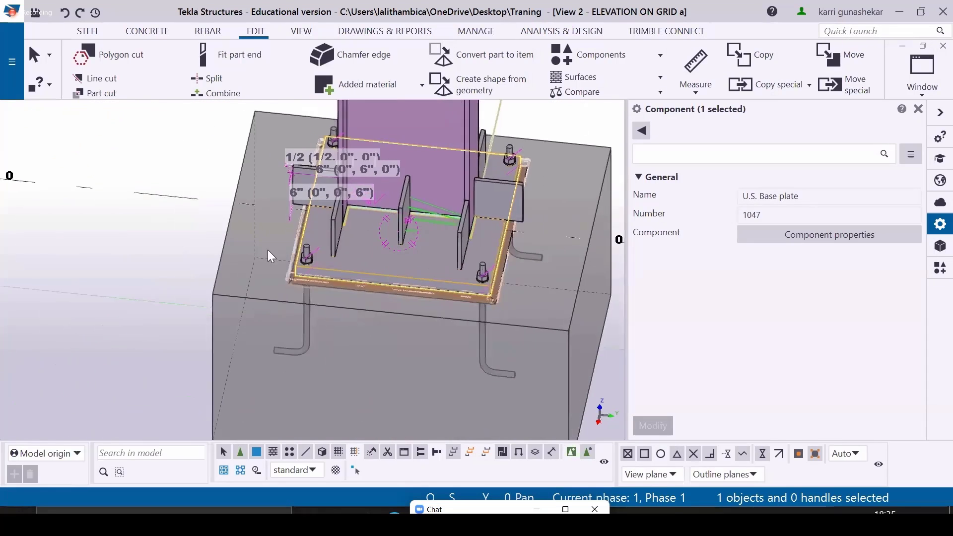
pyautogui.scroll(5, 429, 225)
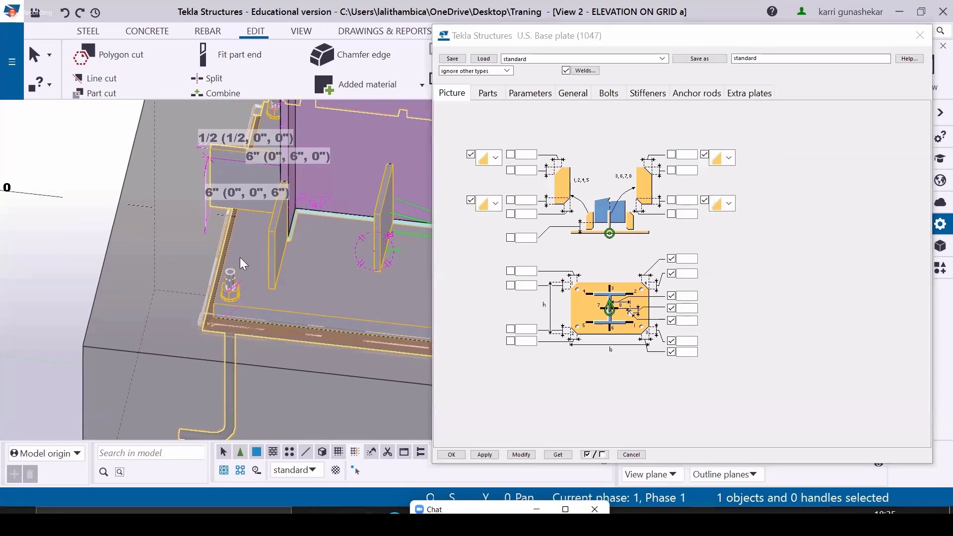
pyautogui.scroll(-2, 119, 294)
pyautogui.moveTo(240, 257); pyautogui.dragTo(162, 281, button='middle')
pyautogui.click(624, 94)
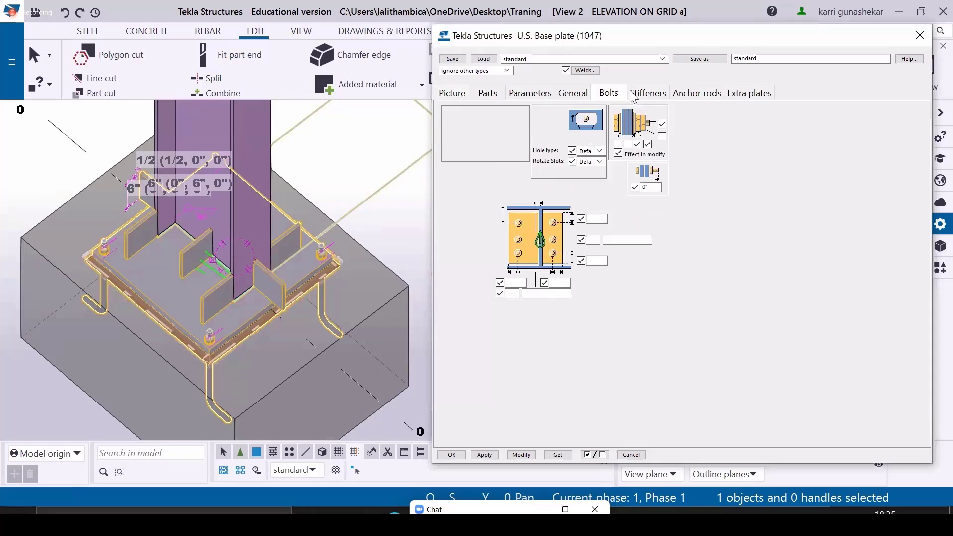
pyautogui.click(633, 95)
pyautogui.click(726, 241)
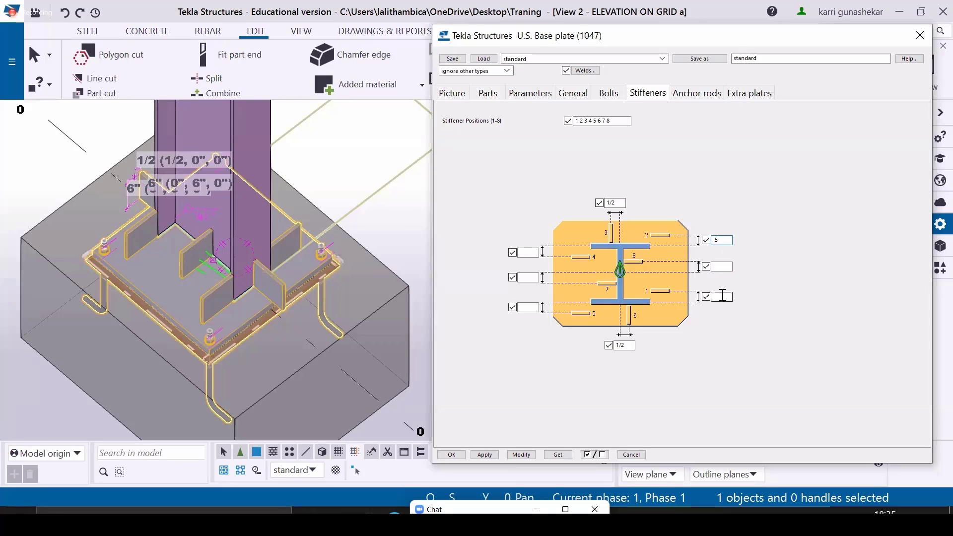
pyautogui.click(722, 296)
pyautogui.click(528, 307)
pyautogui.click(512, 307)
pyautogui.click(513, 307)
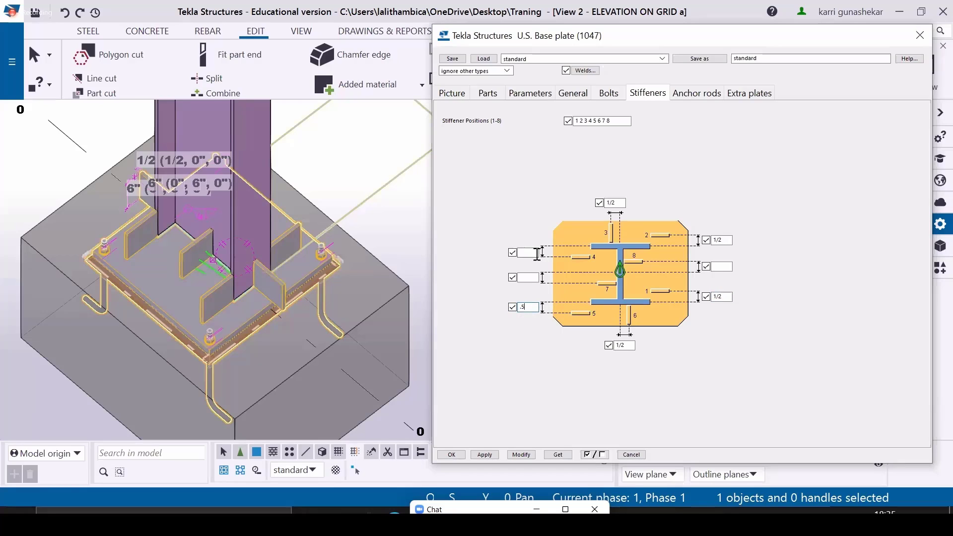
pyautogui.click(536, 254)
pyautogui.click(529, 277)
pyautogui.write('.5')
pyautogui.click(520, 453)
# Examine how the stiffeners with 1/2" offsets line up with the column's flanges and web
pyautogui.scroll(5, 240, 278)
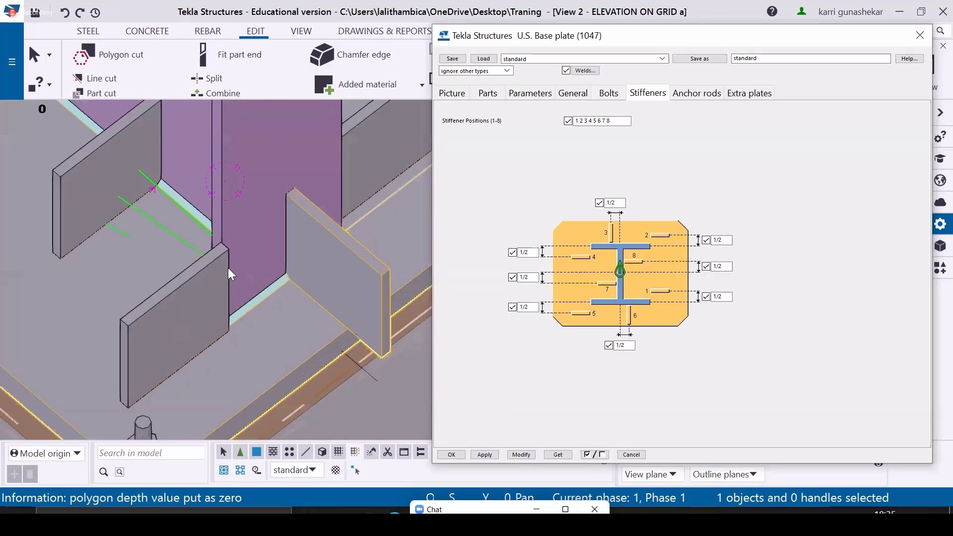
pyautogui.scroll(2, 228, 267)
pyautogui.keyDown('ctrl'); pyautogui.moveTo(263, 271); pyautogui.dragTo(348, 261, button='middle'); pyautogui.keyUp('ctrl')
pyautogui.scroll(4, 203, 237)
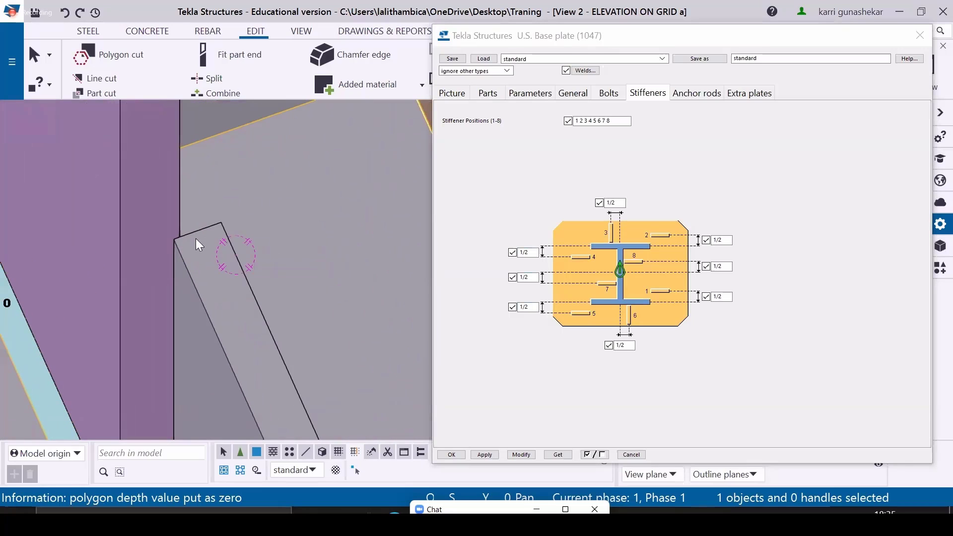
pyautogui.scroll(-4, 203, 241)
pyautogui.scroll(5, 193, 278)
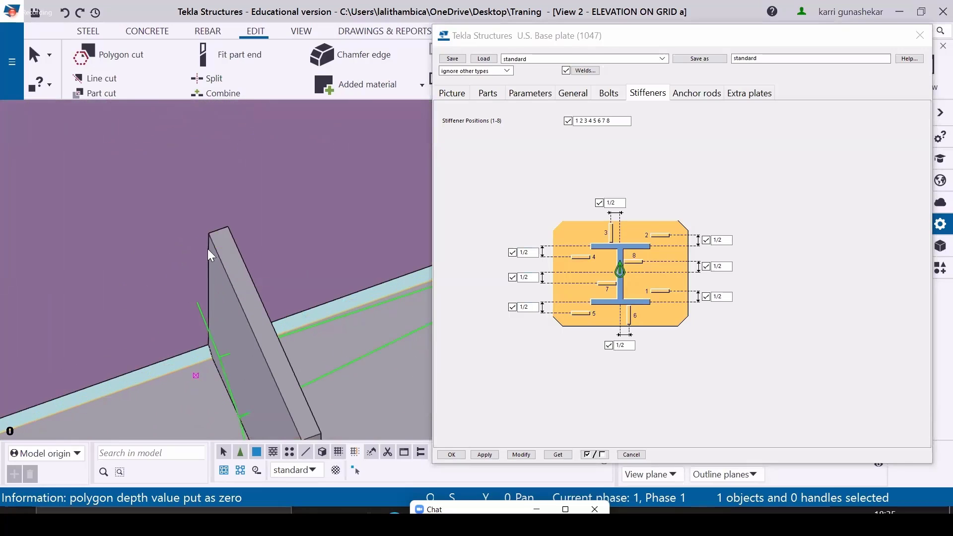
pyautogui.scroll(-4, 254, 259)
pyautogui.scroll(4, 236, 311)
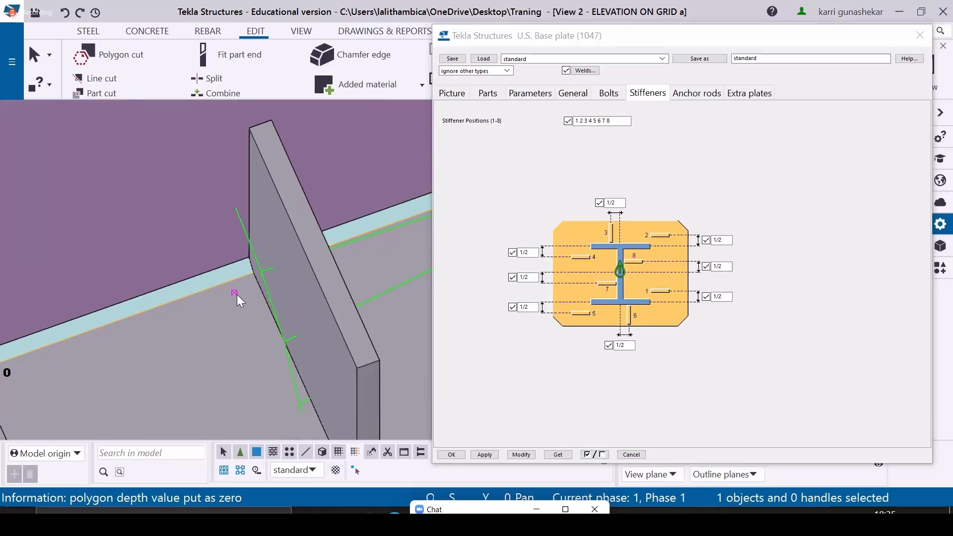
pyautogui.scroll(-1, 235, 292)
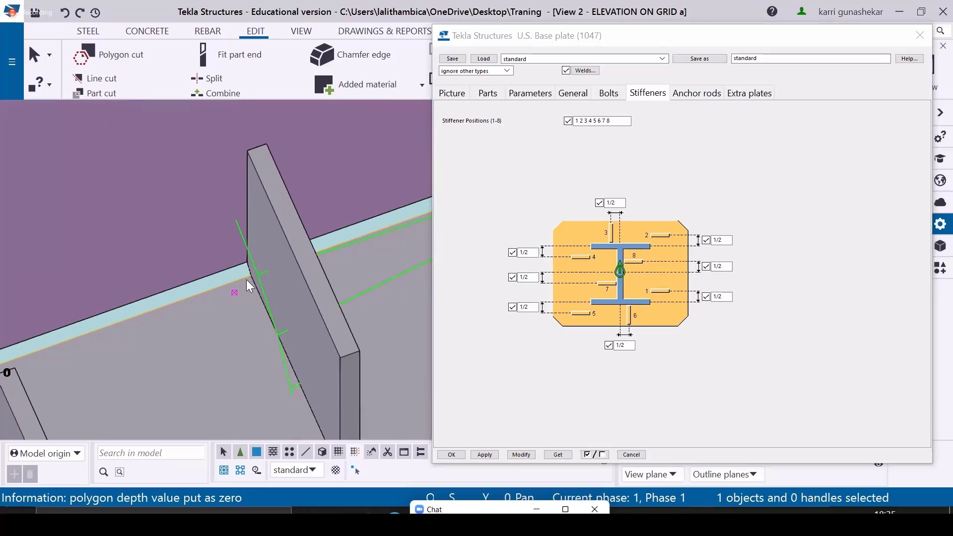
pyautogui.scroll(-4, 246, 279)
pyautogui.scroll(5, 225, 303)
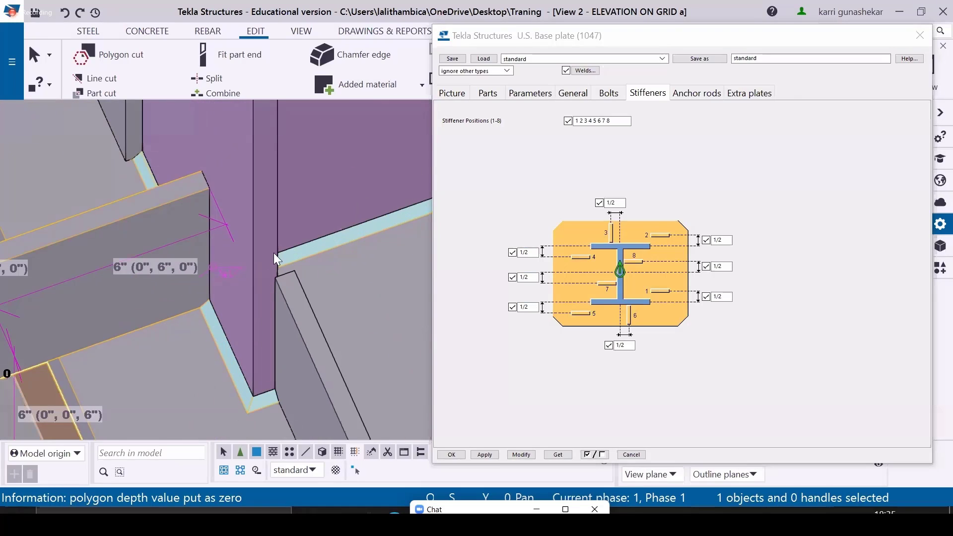
pyautogui.scroll(-4, 275, 258)
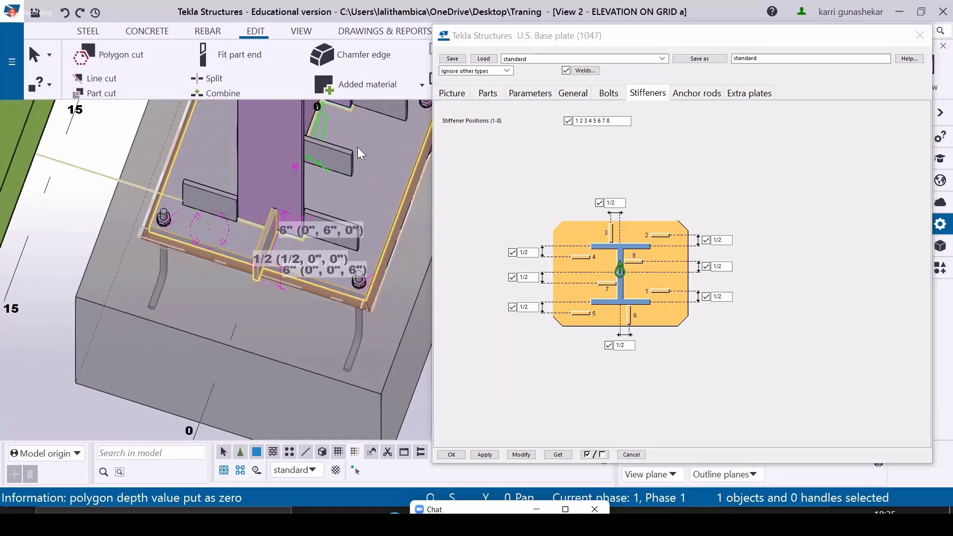
# Clear the offset values of all eight stiffeners and modify the base plate connection
pyautogui.click(318, 121)
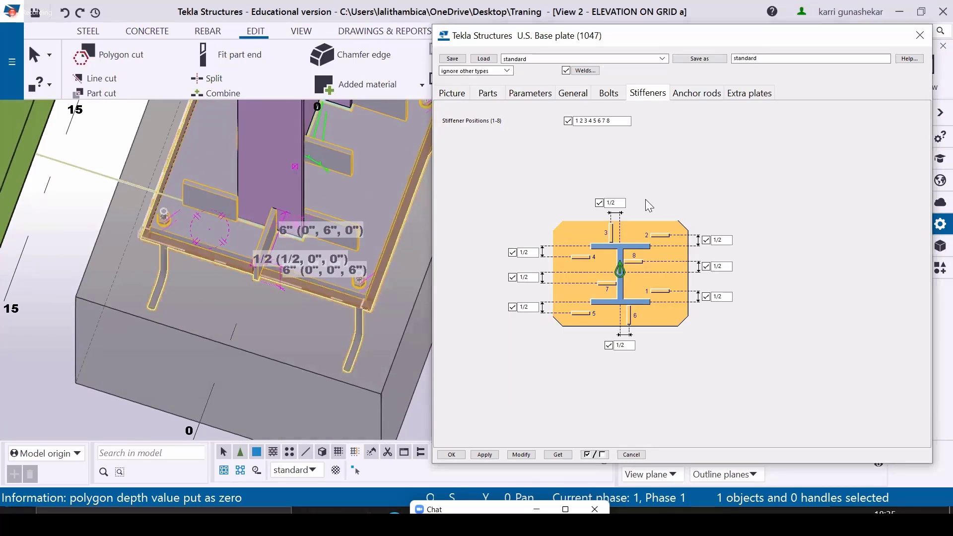
pyautogui.doubleClick(614, 204)
pyautogui.press('BackSpace')
pyautogui.doubleClick(726, 241)
pyautogui.press('BackSpace')
pyautogui.doubleClick(725, 267)
pyautogui.press('BackSpace')
pyautogui.doubleClick(621, 345)
pyautogui.press('BackSpace')
pyautogui.doubleClick(527, 307)
pyautogui.press('BackSpace')
pyautogui.doubleClick(527, 277)
pyautogui.press('BackSpace')
pyautogui.doubleClick(527, 252)
pyautogui.press('BackSpace')
pyautogui.click(521, 454)
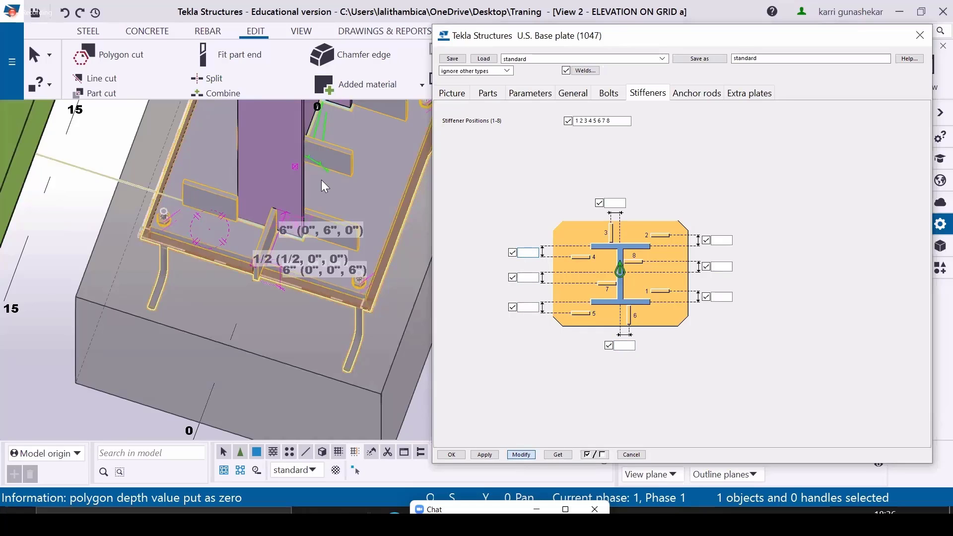
# Examine the alignment of the stiffeners with the column's flanges and web after clearing the offsets
pyautogui.scroll(4, 322, 216)
pyautogui.scroll(5, 310, 216)
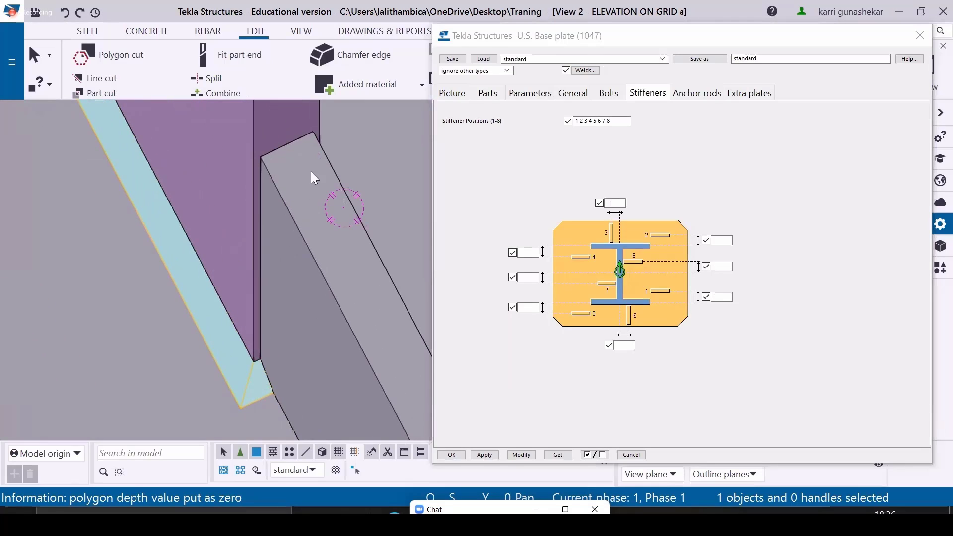
pyautogui.scroll(-7, 264, 192)
pyautogui.scroll(2, 368, 90)
pyautogui.scroll(3, 298, 144)
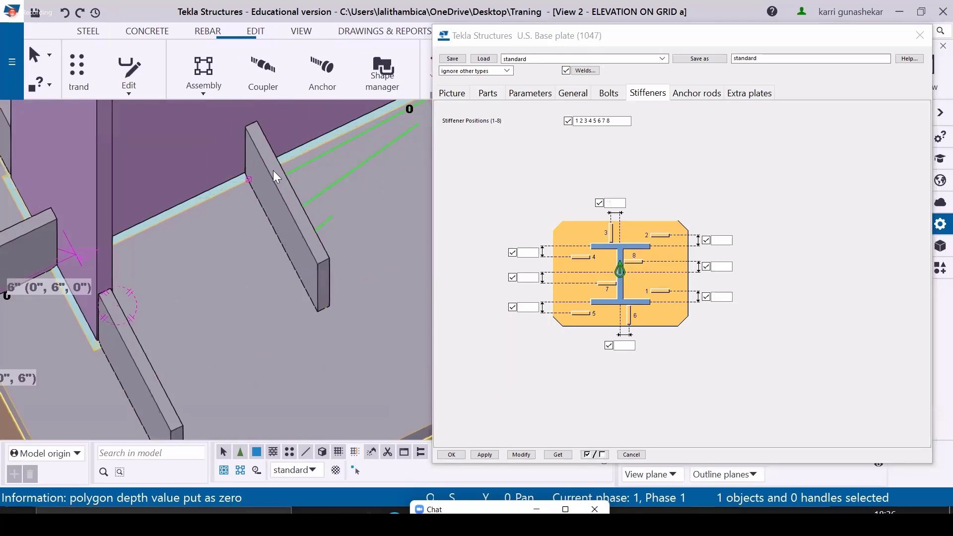
pyautogui.keyDown('ctrl'); pyautogui.moveTo(277, 177); pyautogui.dragTo(197, 187, button='middle'); pyautogui.keyUp('ctrl')
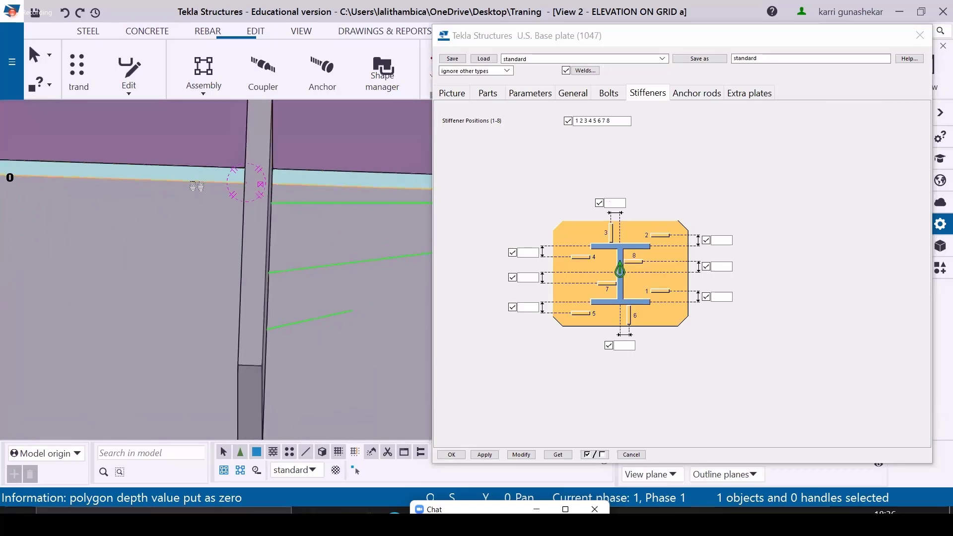
pyautogui.scroll(-6, 237, 195)
pyautogui.scroll(6, 326, 180)
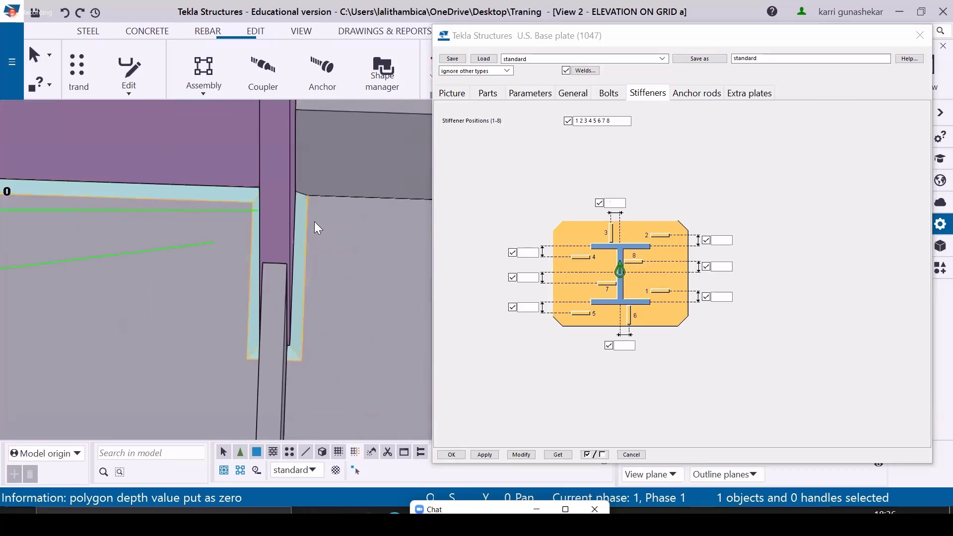
pyautogui.scroll(-6, 279, 238)
pyautogui.moveTo(237, 198)
pyautogui.keyDown('ctrl'); pyautogui.mouseDown(button='middle')
pyautogui.moveTo(140, 206)
pyautogui.moveTo(230, 211)
pyautogui.mouseUp(button='middle'); pyautogui.keyUp('ctrl')
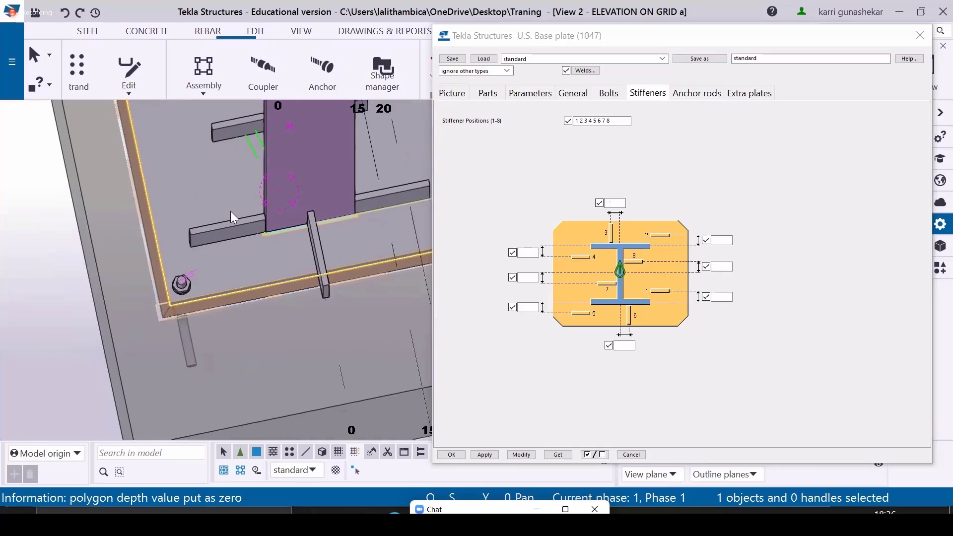
pyautogui.scroll(-2, 292, 230)
pyautogui.scroll(3, 338, 233)
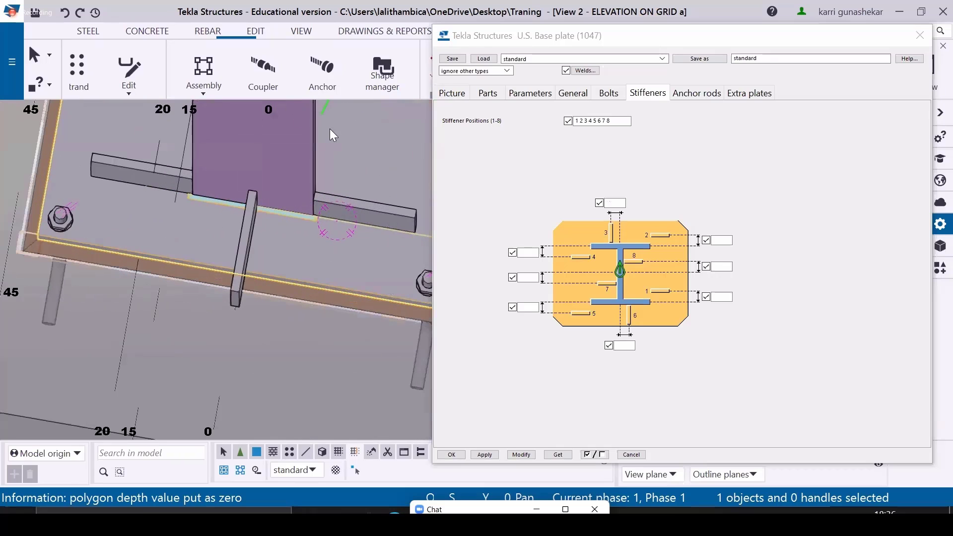